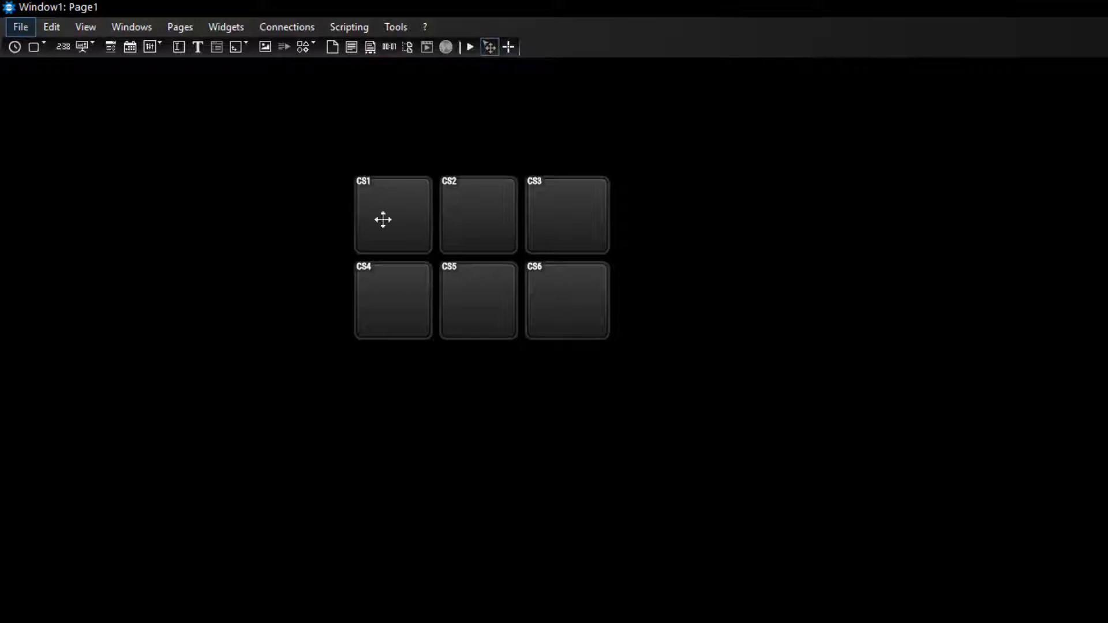
Step: Select various groups of the six buttons with selection windows drawn in both directions, clearing the selection between attempts
left_click_drag(309, 135, 572, 395)
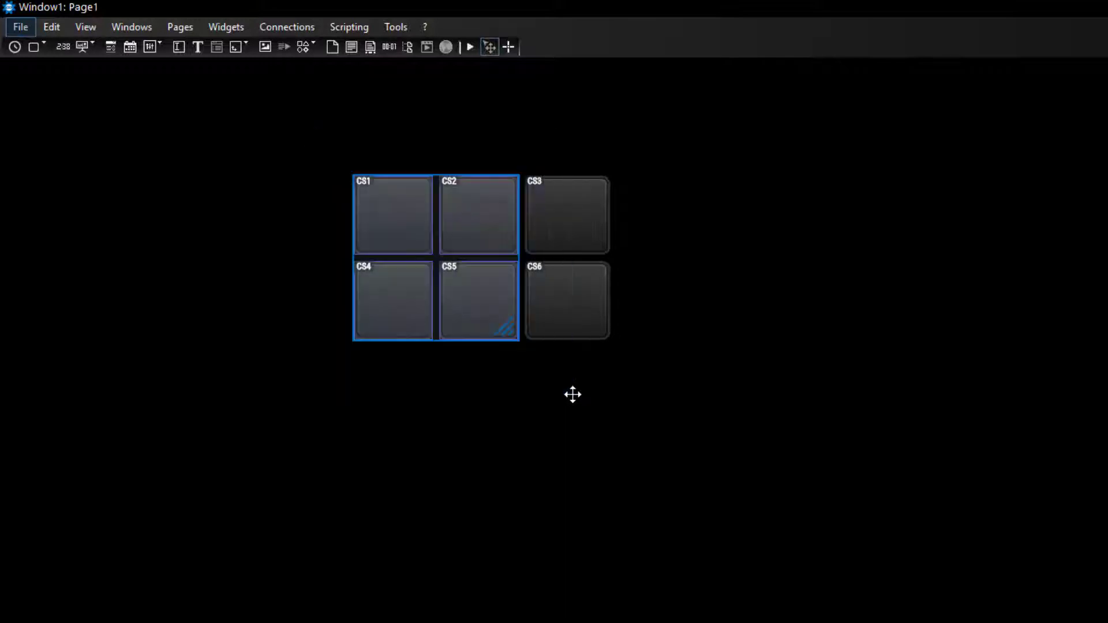
left_click_drag(264, 129, 480, 376)
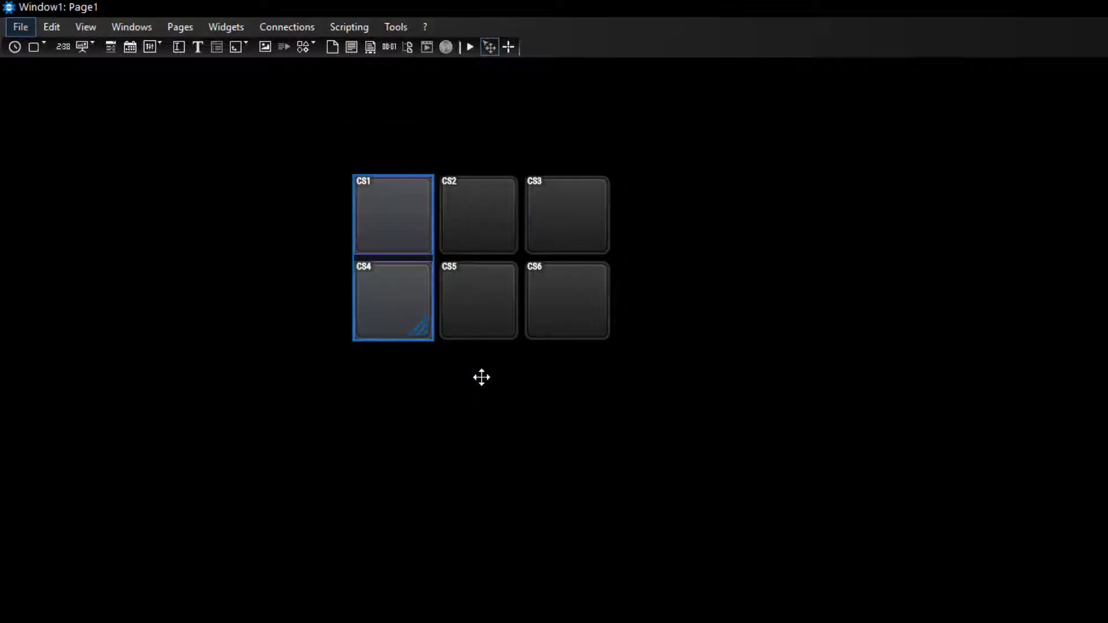
left_click_drag(282, 131, 644, 409)
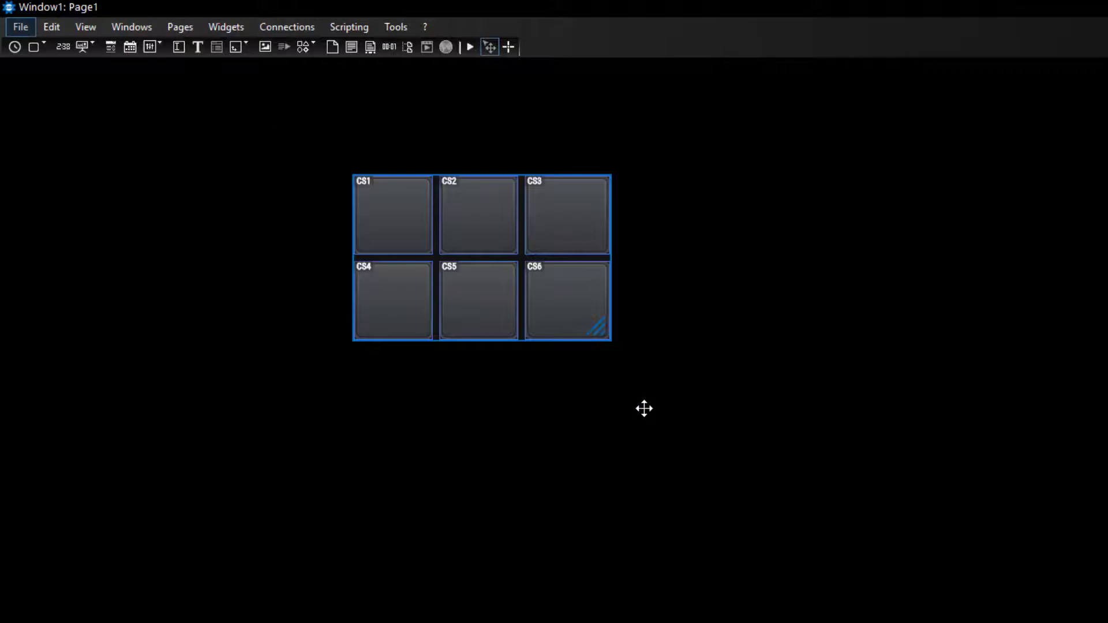
left_click(528, 410)
left_click_drag(701, 547, 574, 441)
mouse_move(734, 416)
left_mouse_down()
mouse_move(599, 546)
mouse_move(658, 515)
mouse_move(745, 400)
left_mouse_up()
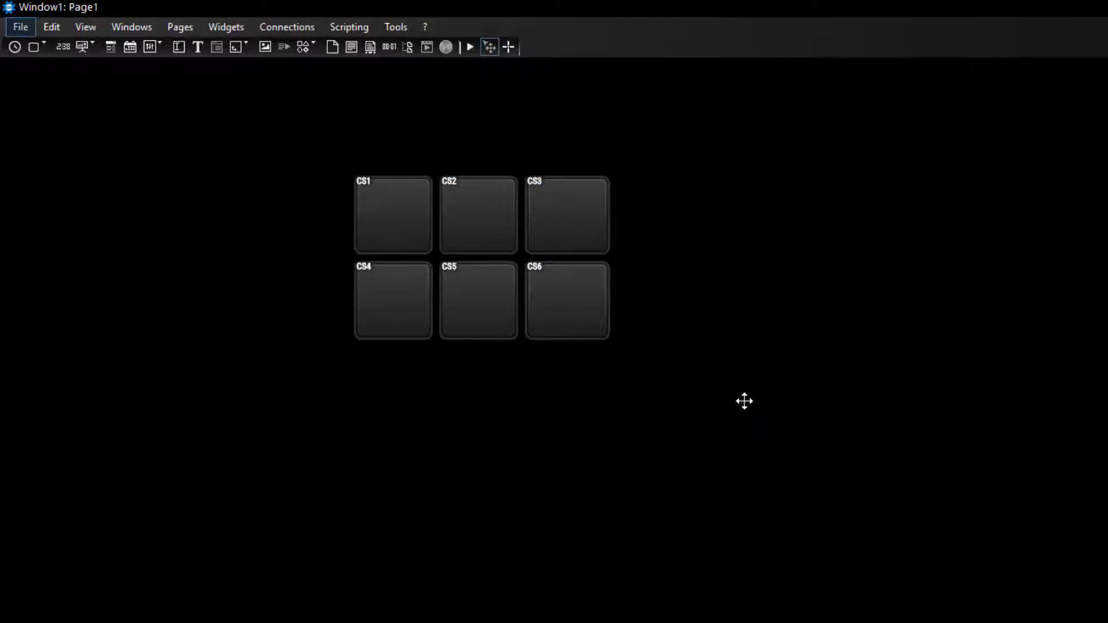
left_click_drag(673, 371, 371, 151)
left_click(660, 438)
Step: Duplicate buttons CS1 to CS6 into the empty area below and to the right of the originals, closing the list of pasted items
left_click_drag(685, 431, 456, 134)
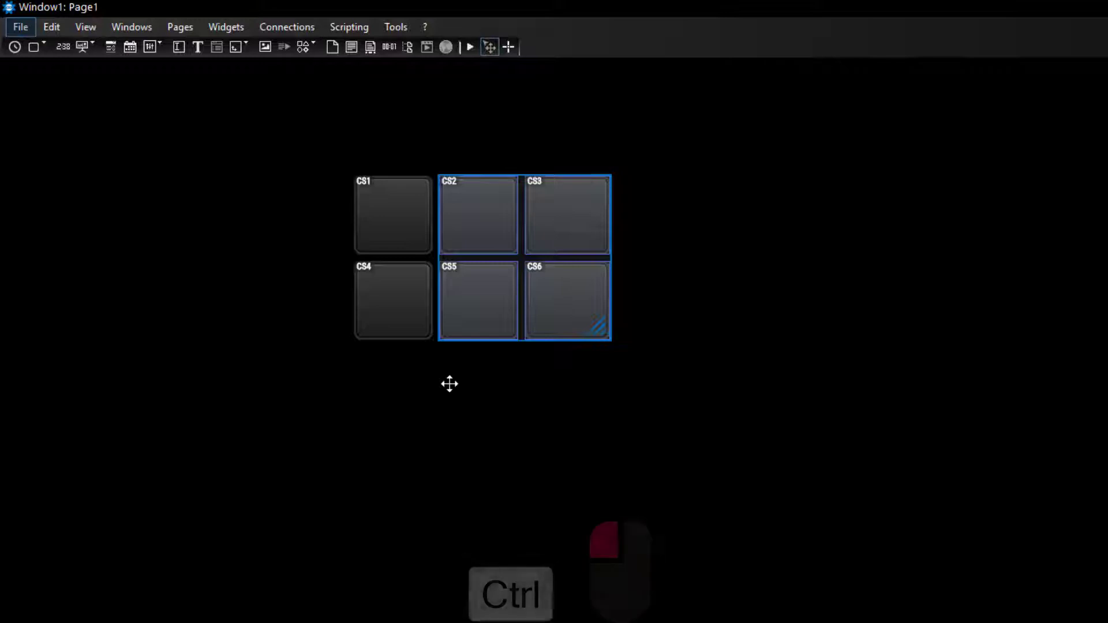
left_click(386, 305, "ctrl")
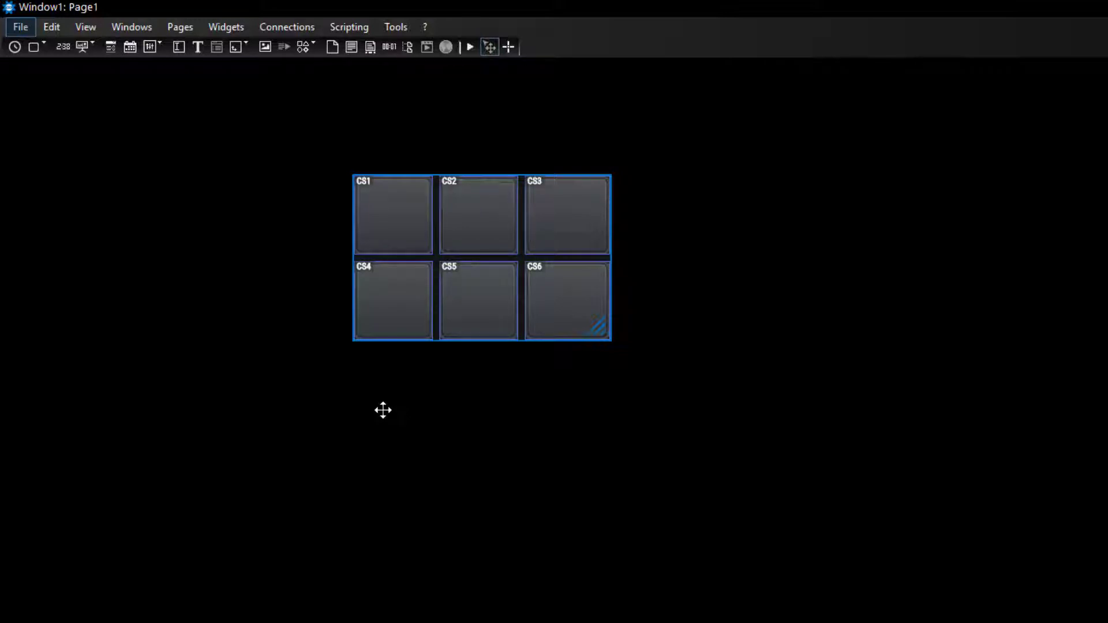
right_click(410, 311)
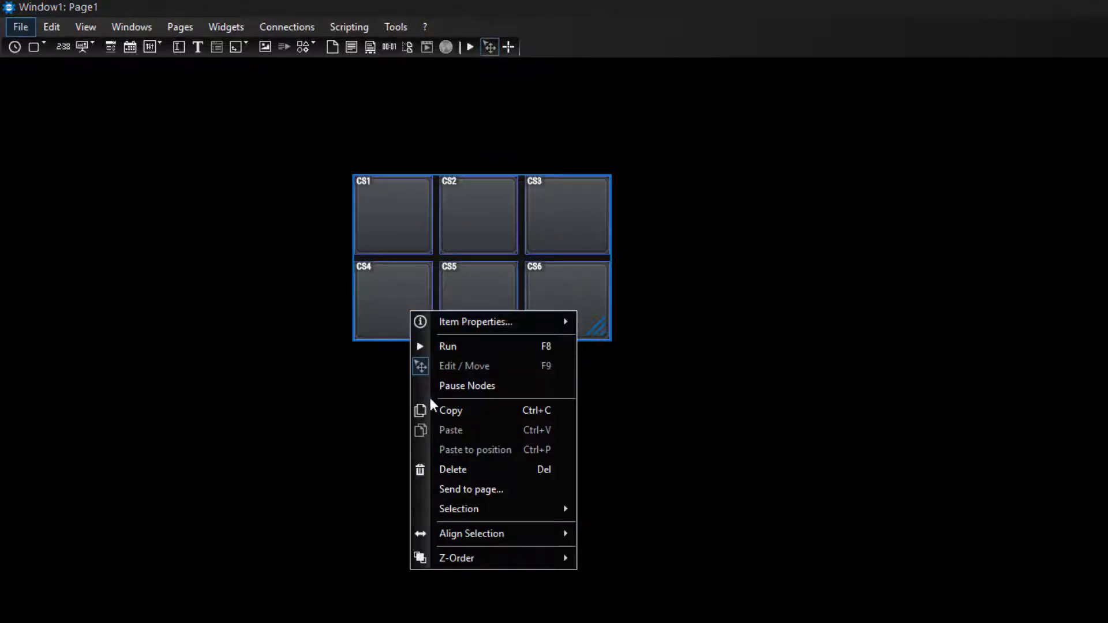
left_click(450, 410)
left_click(653, 411)
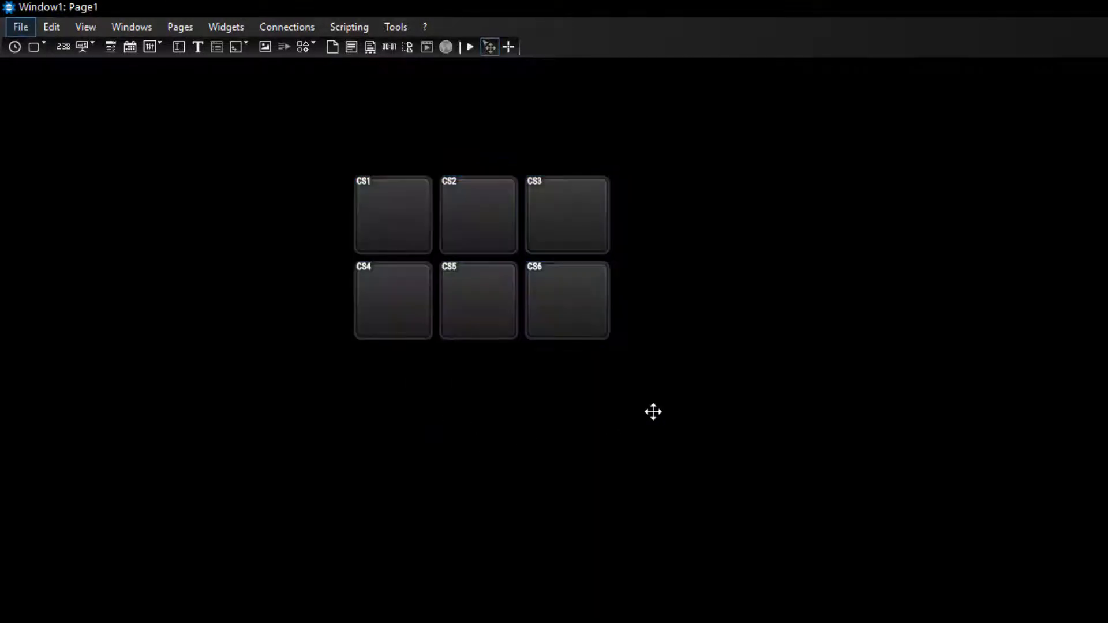
key("ctrl+v")
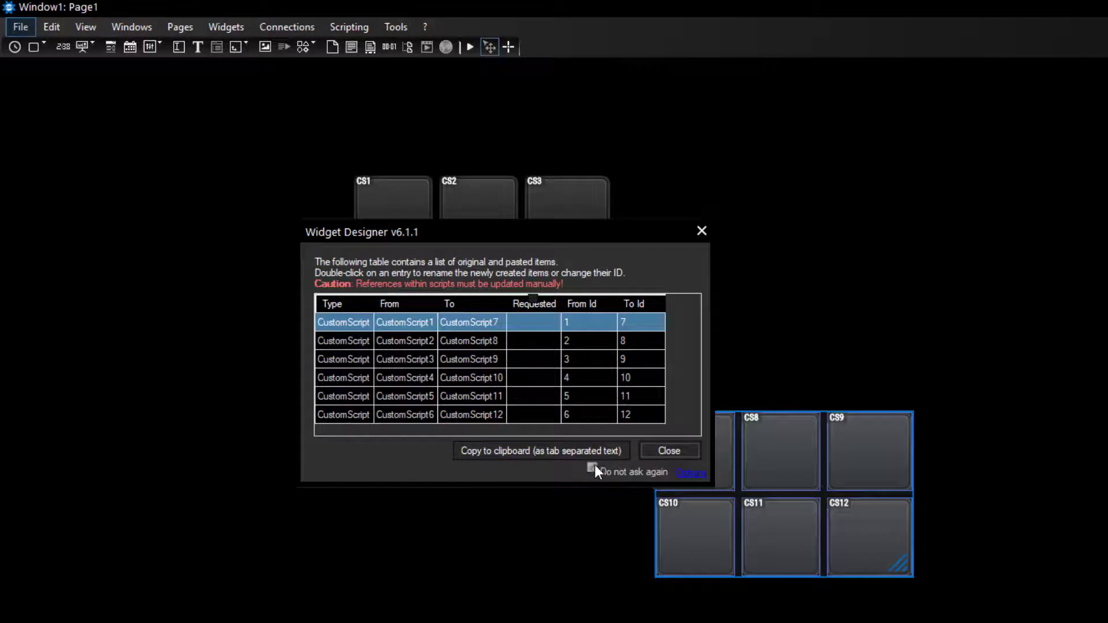
left_click(653, 455)
left_click(653, 411)
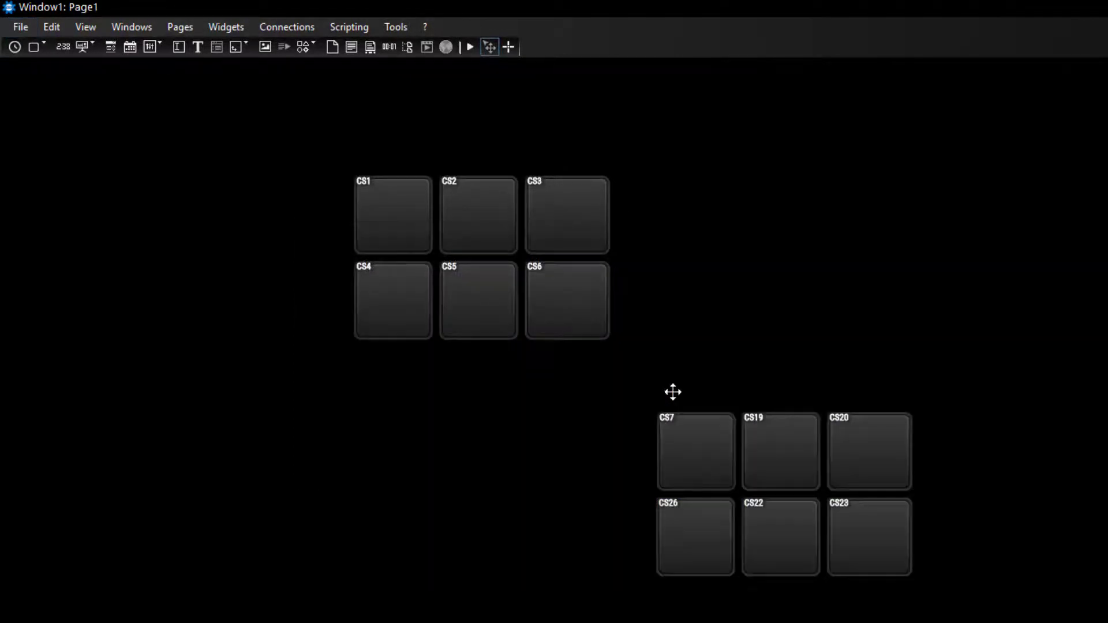
Step: Move button CS7 up out of its group, paste a copy of it to position, and move the copy up and to the right
left_click_drag(673, 449, 840, 295)
key("ctrl+c")
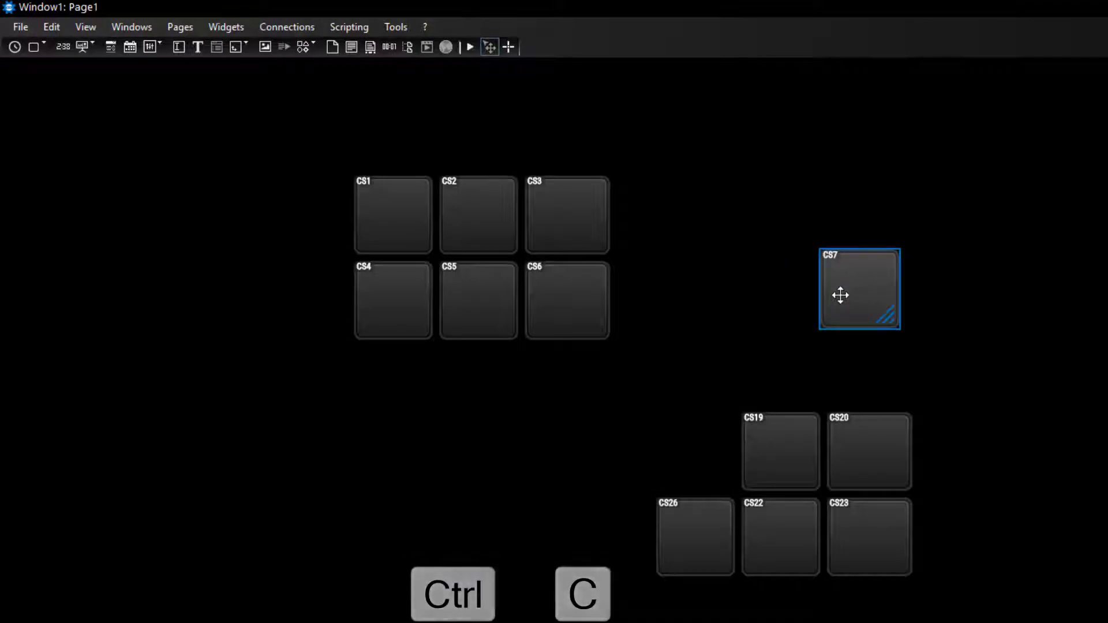
key("ctrl+p")
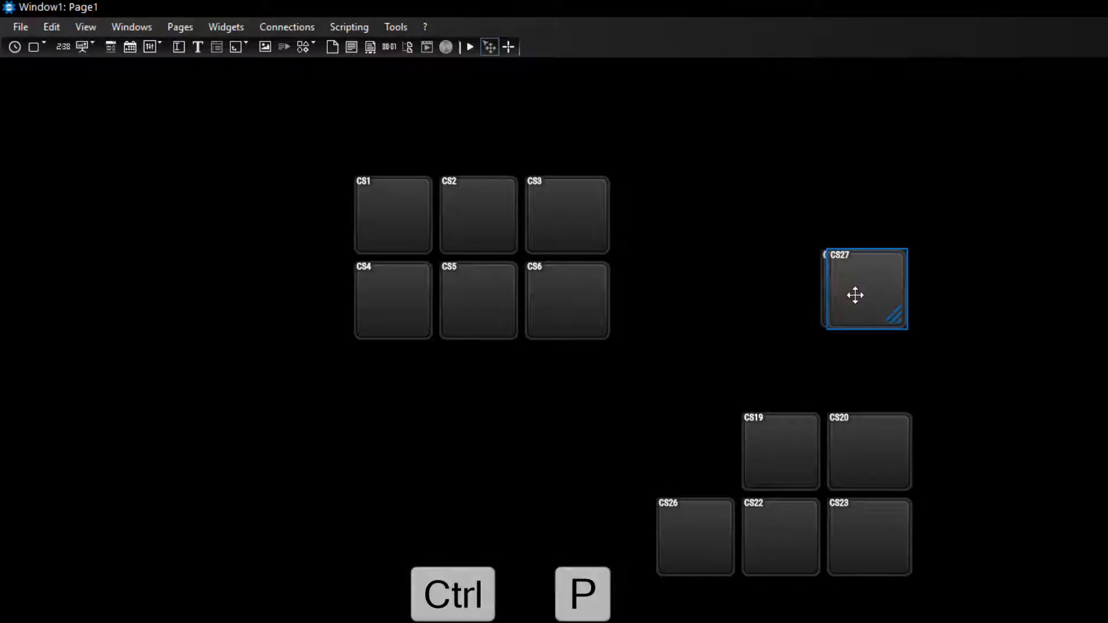
left_click_drag(842, 295, 990, 223)
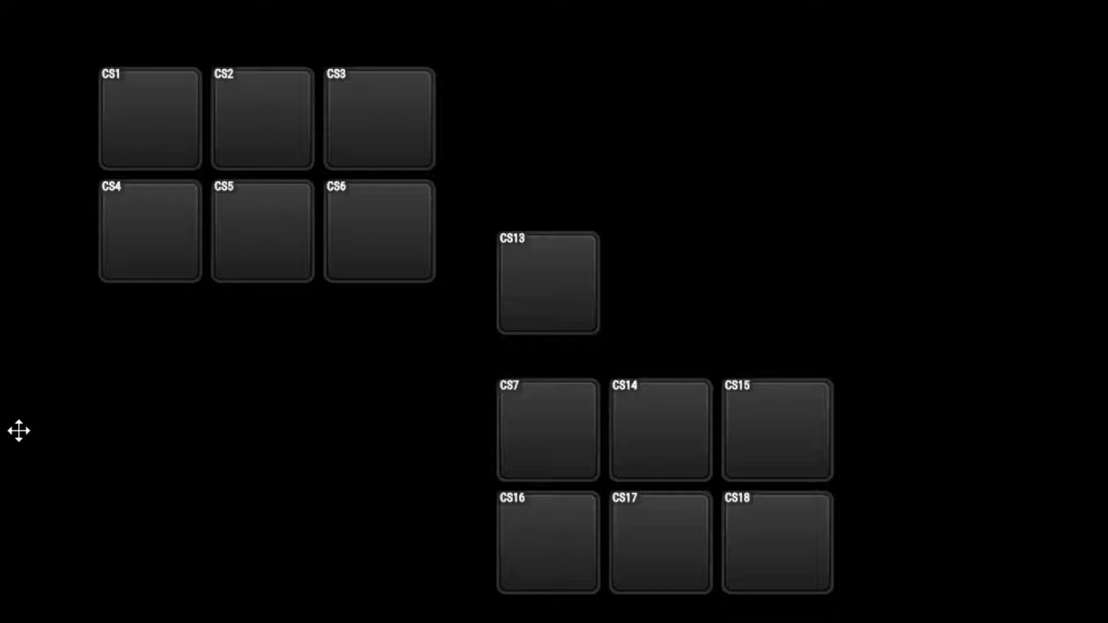
Step: Turn on the grid display in the grid settings, checking the page in Run mode and returning to Edit mode
left_click(72, 19)
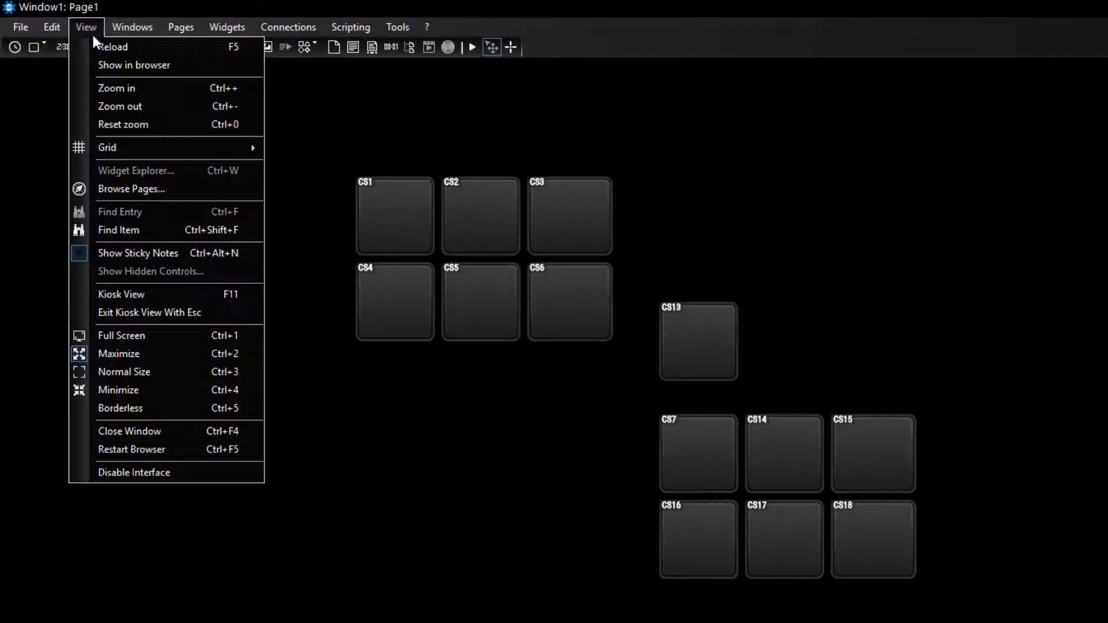
mouse_move(160, 148)
left_click(360, 151)
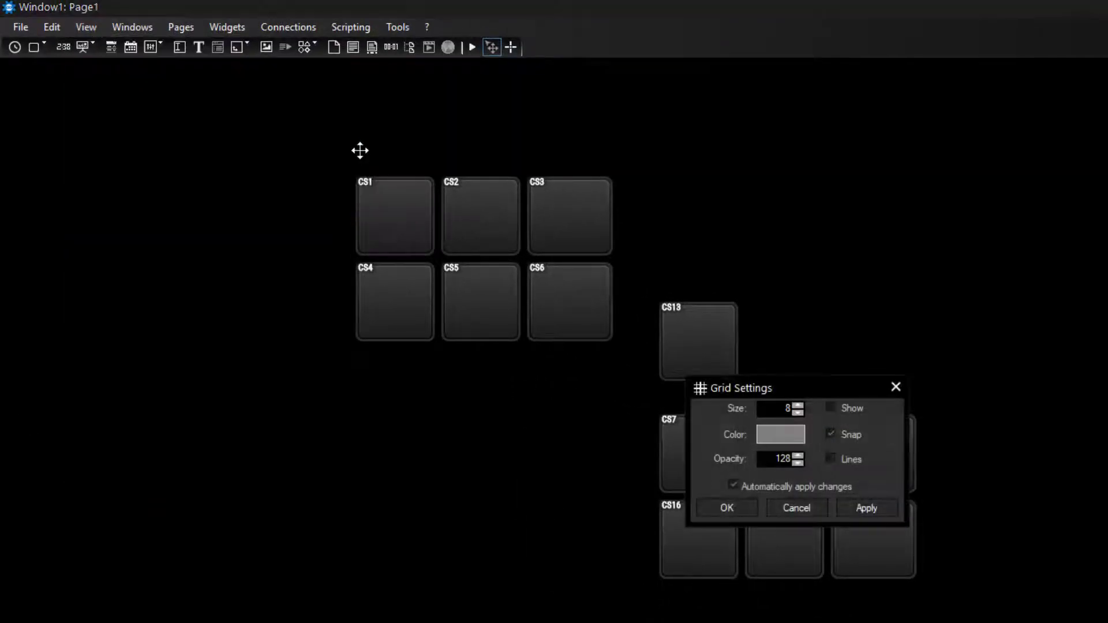
left_click_drag(762, 376, 871, 205)
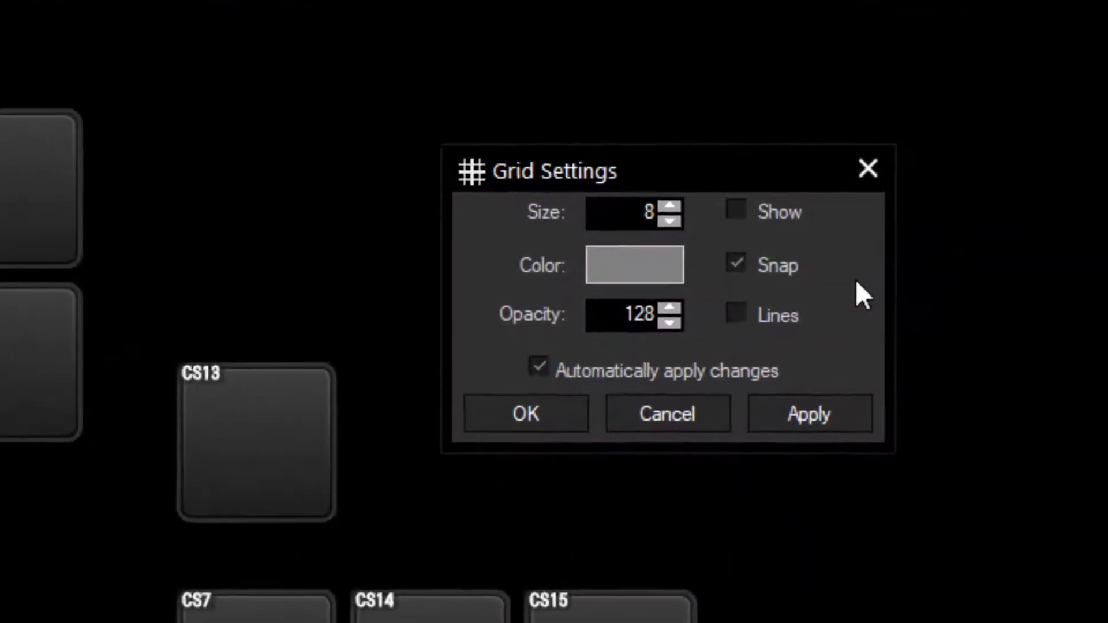
left_click(687, 212)
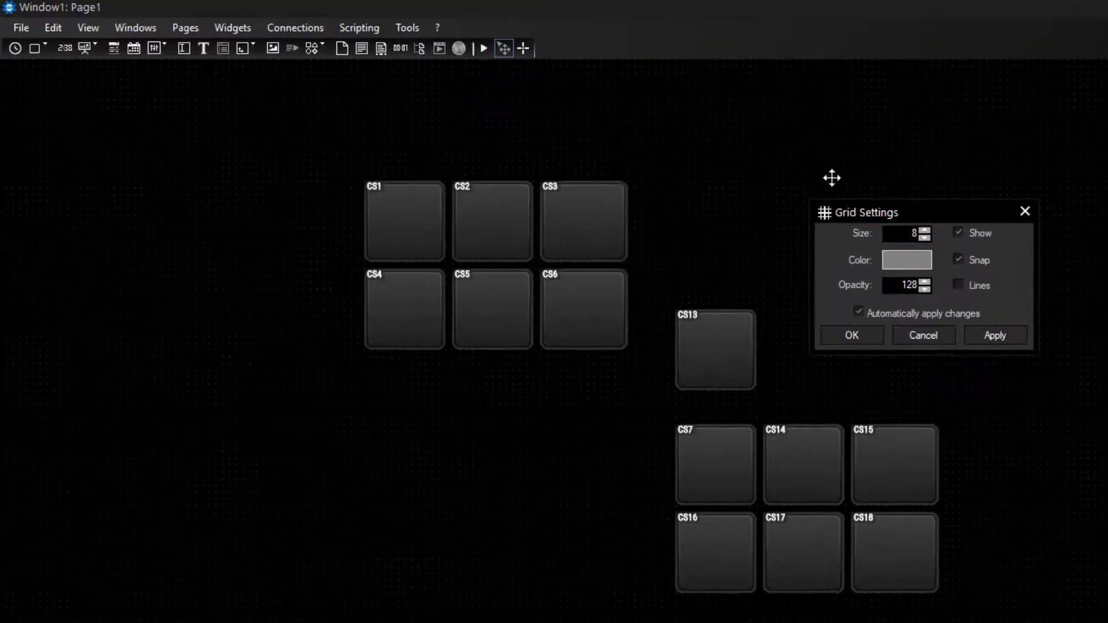
left_click(486, 46)
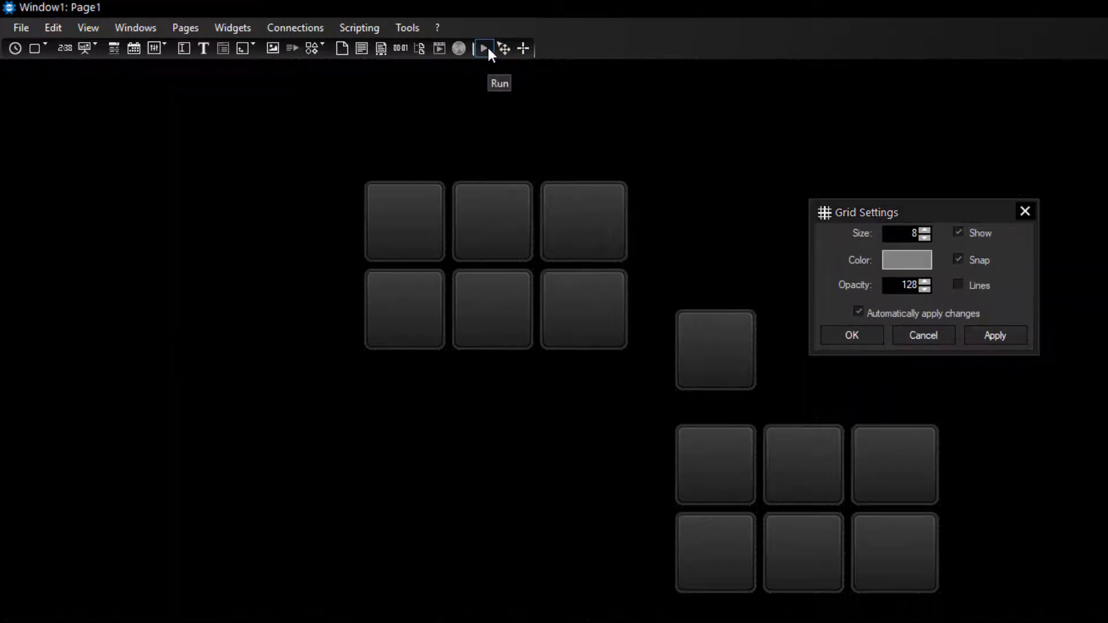
left_click(511, 49)
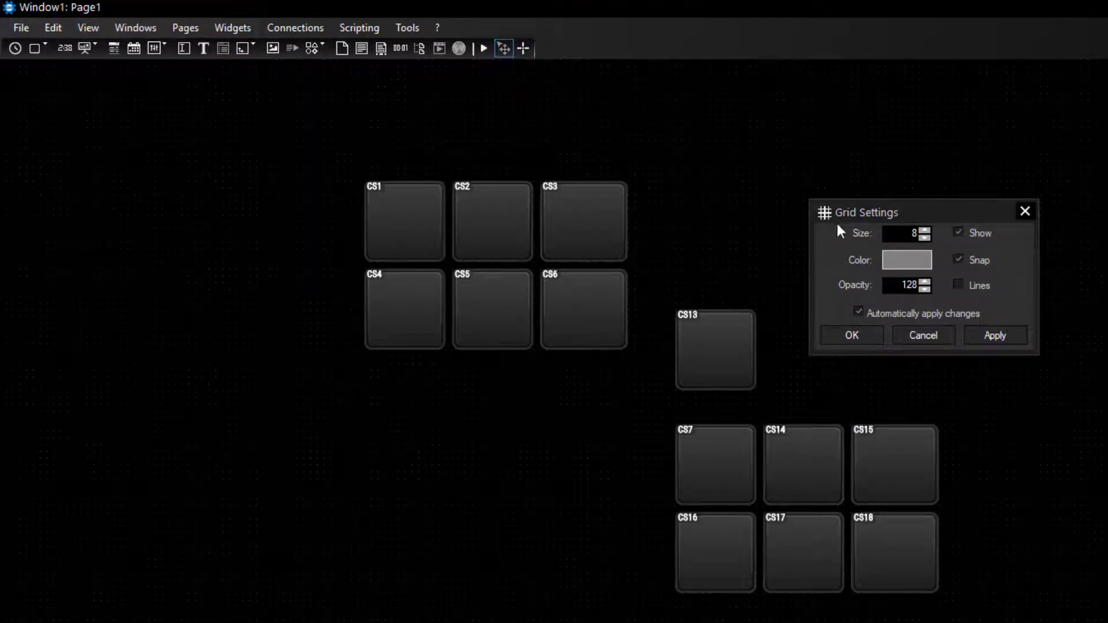
Step: Set the grid color to yellow-orange (red 249, green 194, blue 6)
left_click(922, 260)
left_click_drag(869, 267, 835, 238)
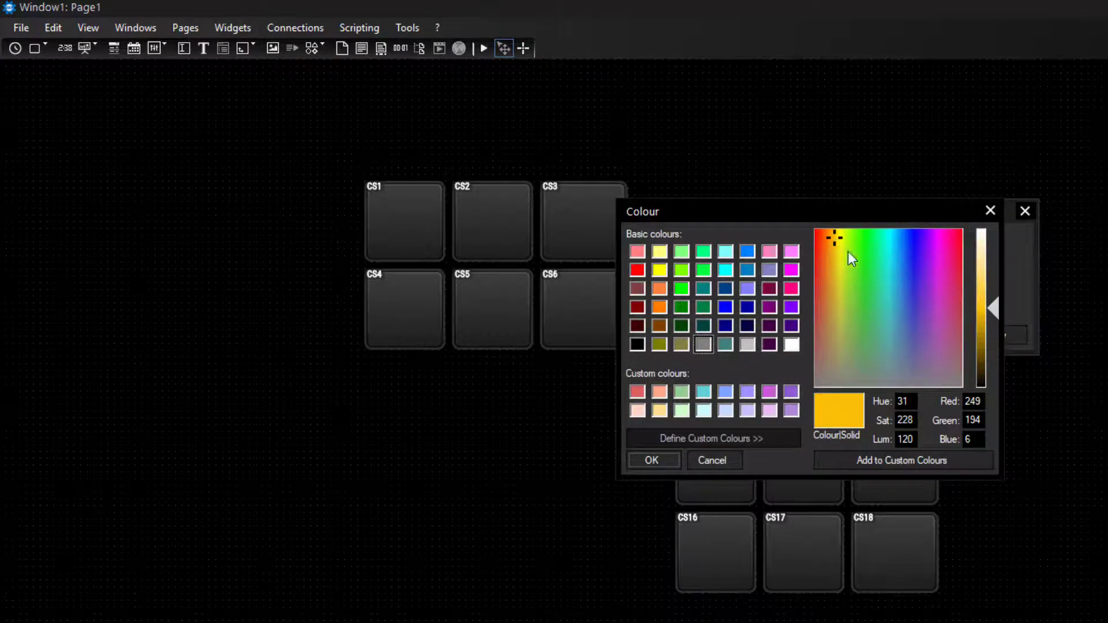
left_click(673, 460)
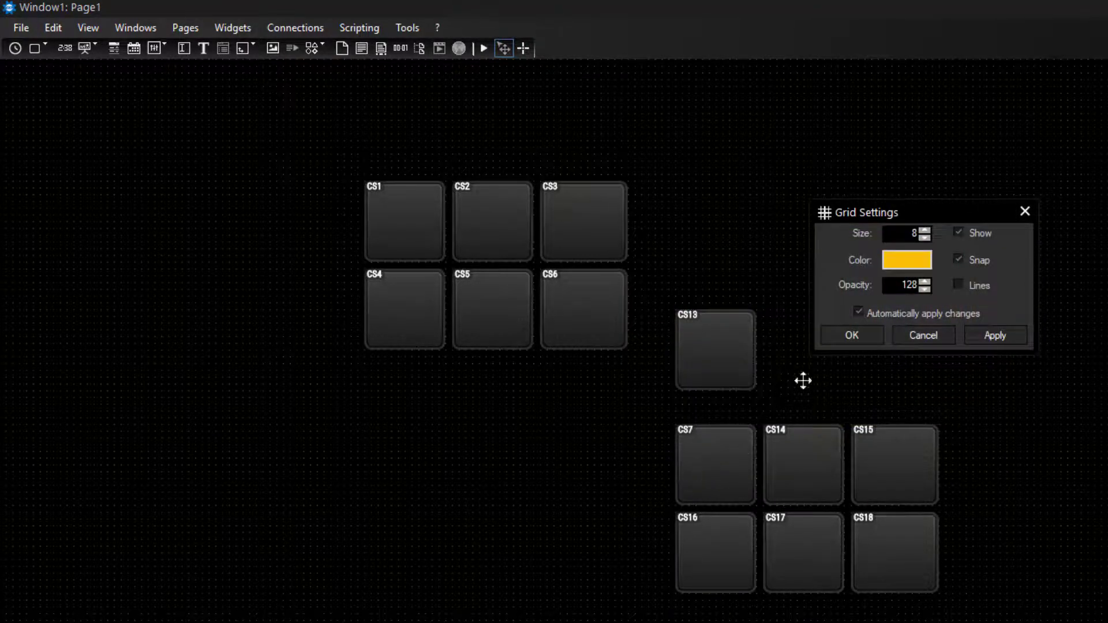
Step: Set the grid size to 20 and apply the change
left_click(925, 239)
left_click(924, 239)
left_click(926, 231)
left_click(925, 231)
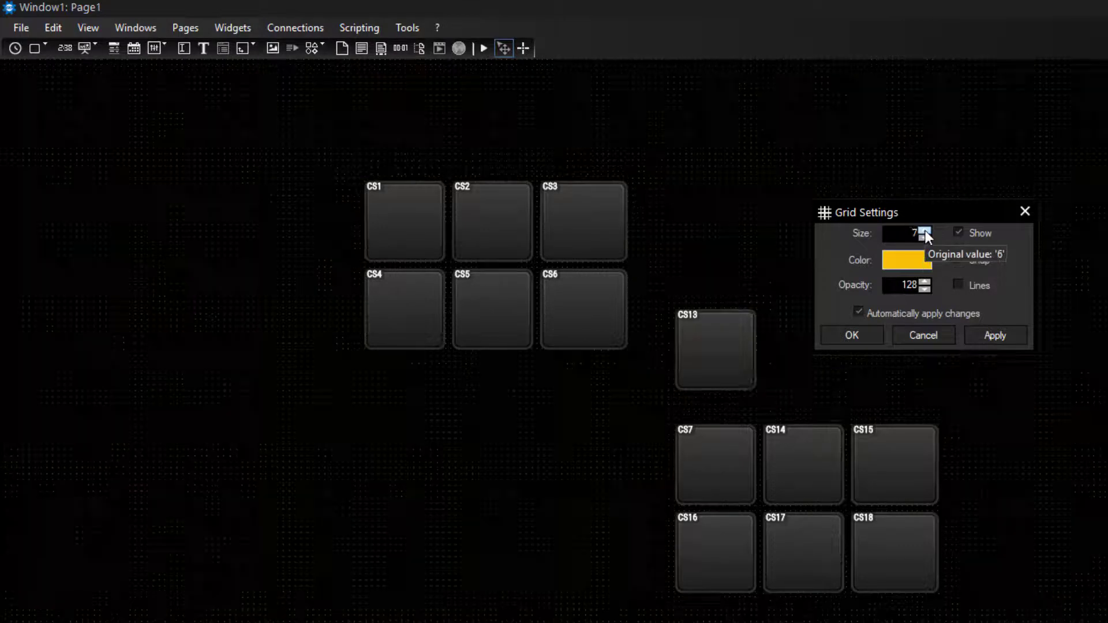
left_click(925, 231)
left_click(926, 231)
left_click(926, 230)
left_click(925, 230)
left_click(925, 231)
left_click(926, 231)
left_click(925, 231)
left_click(925, 231)
left_click(1005, 335)
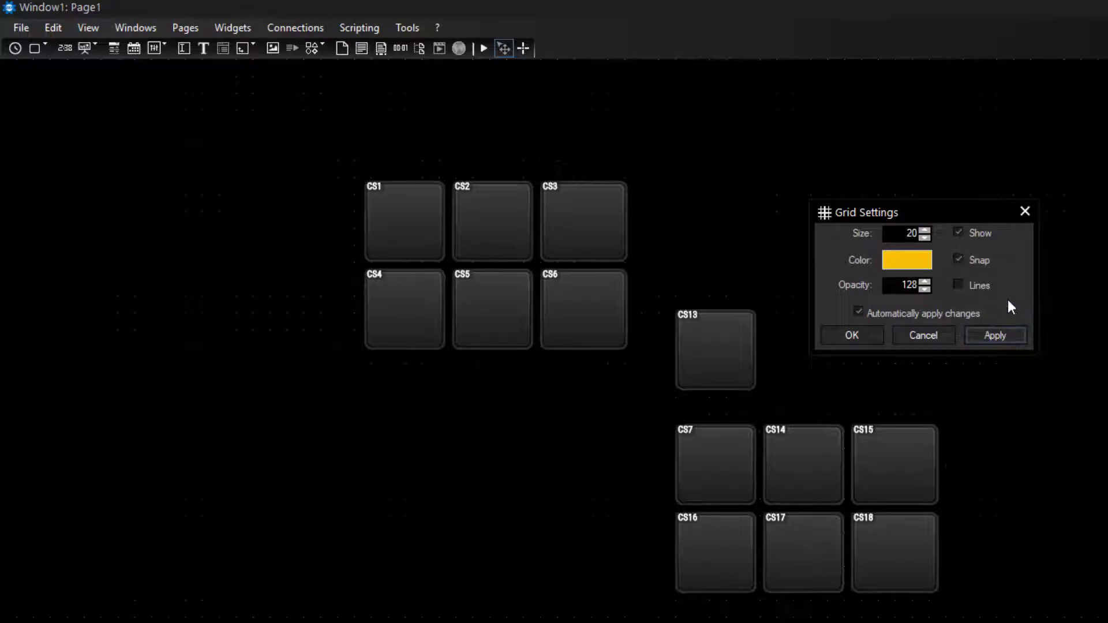
Step: Toggle grid snapping off and back on, and move button CS13 up beside CS3
left_click(963, 259)
left_click(961, 262)
left_click_drag(716, 353, 710, 233)
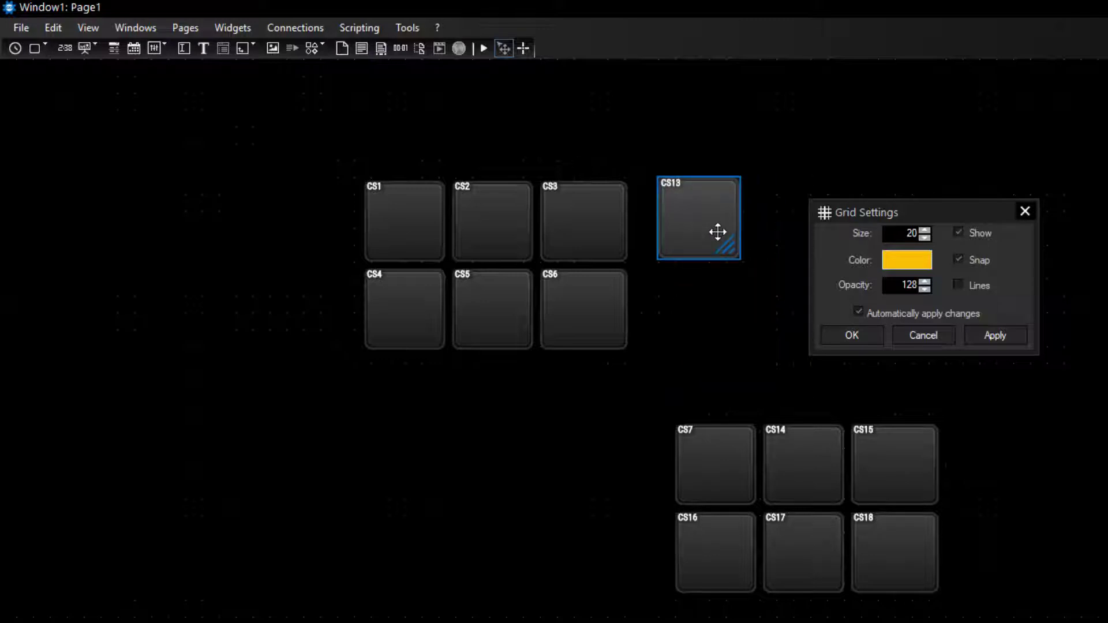
Step: Toggle grid snapping several times and shift button CS13 slightly down and to the right
key("alt+s")
key("alt+s")
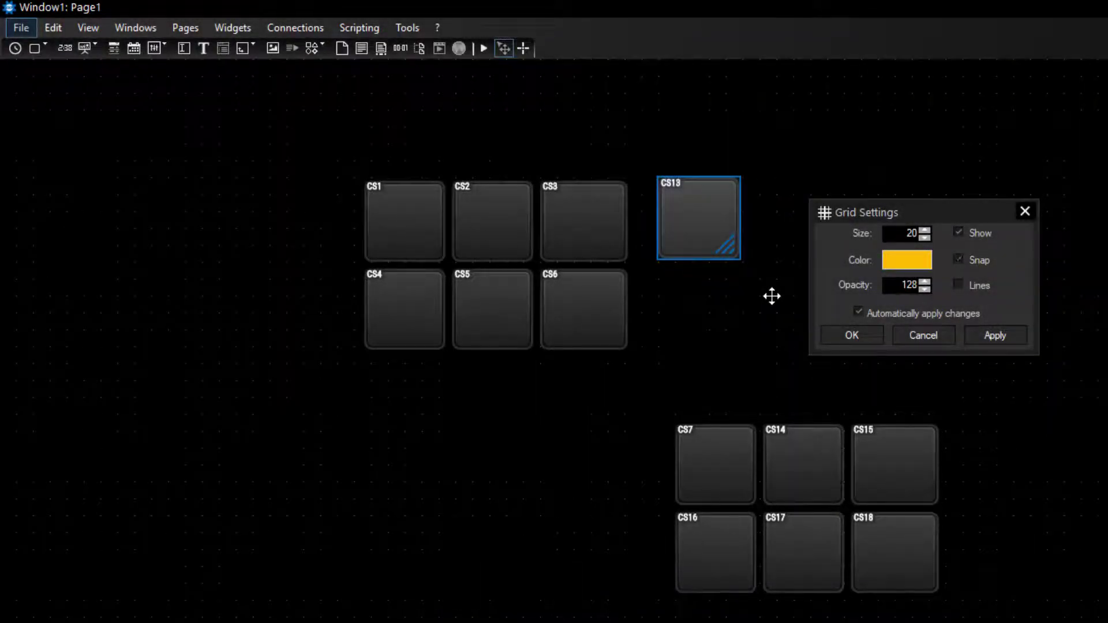
key("alt+s")
mouse_move(701, 218)
left_mouse_down()
mouse_move(708, 307)
mouse_move(718, 238)
mouse_move(686, 298)
mouse_move(736, 270)
mouse_move(709, 233)
left_mouse_up()
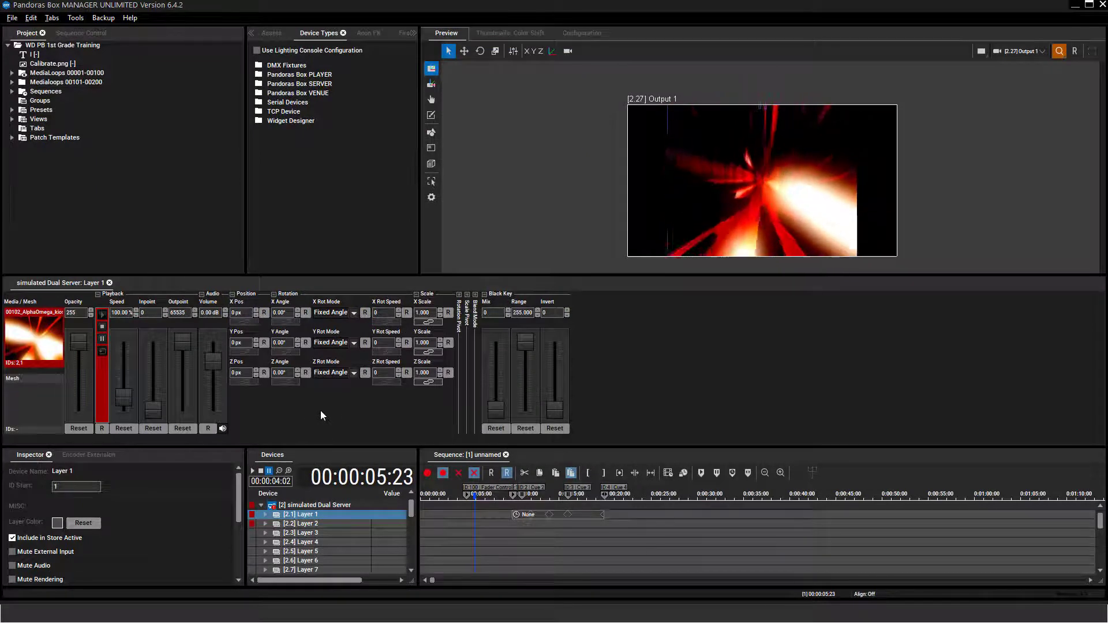
Step: In Pandoras Box Manager, search Aeon FX for "RGB Multi" and add the RGB Multiply effect to Layer 1 and Layer 2
left_click(368, 32)
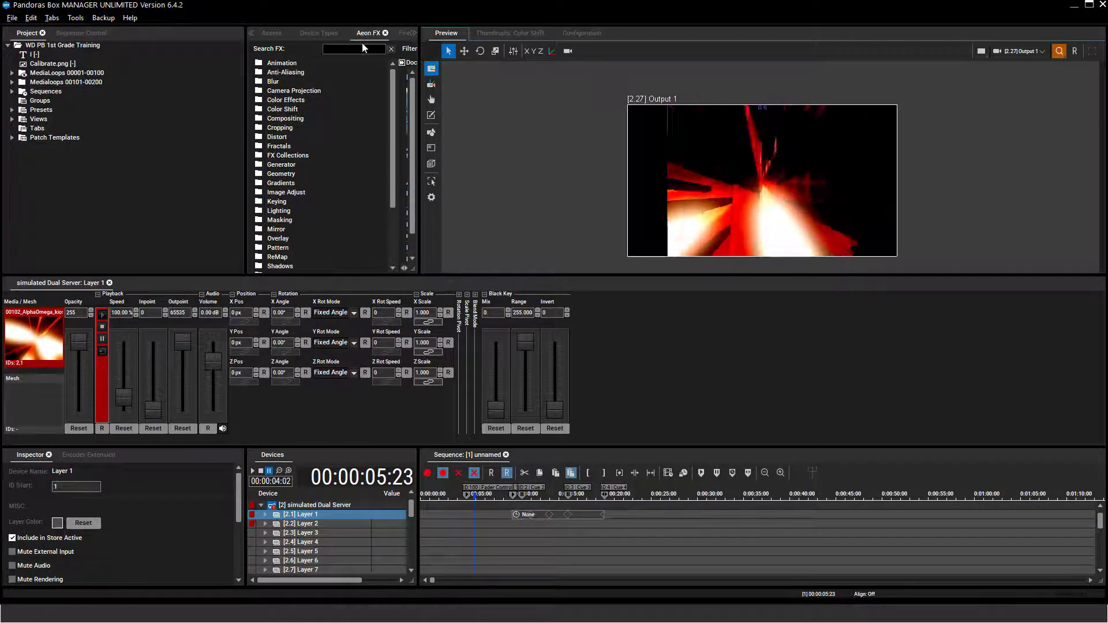
left_click(361, 49)
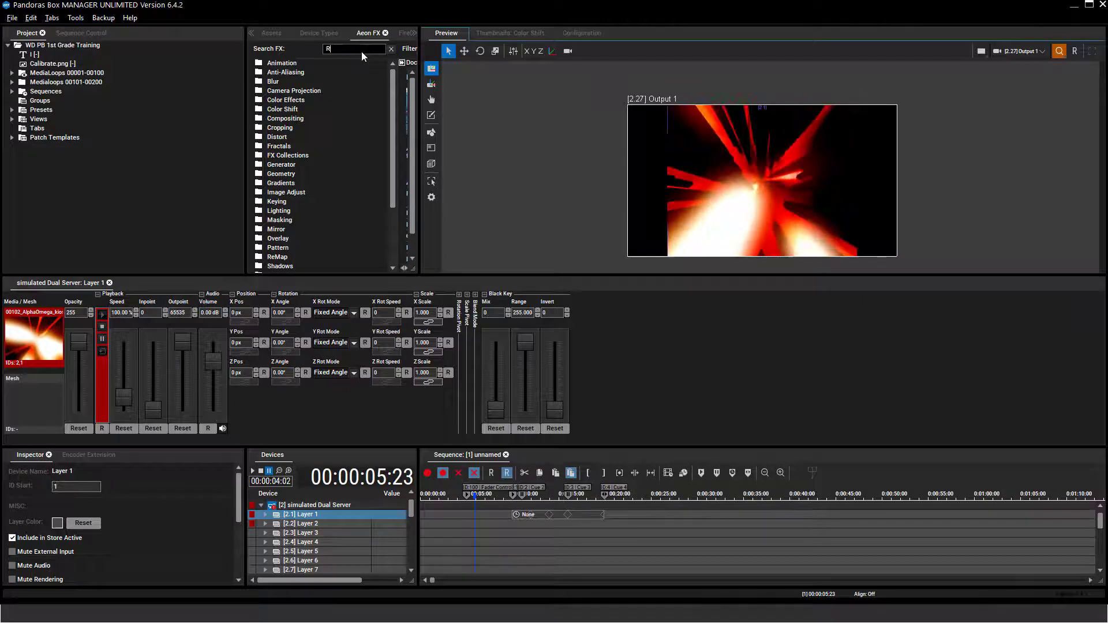
type("RGB Multi")
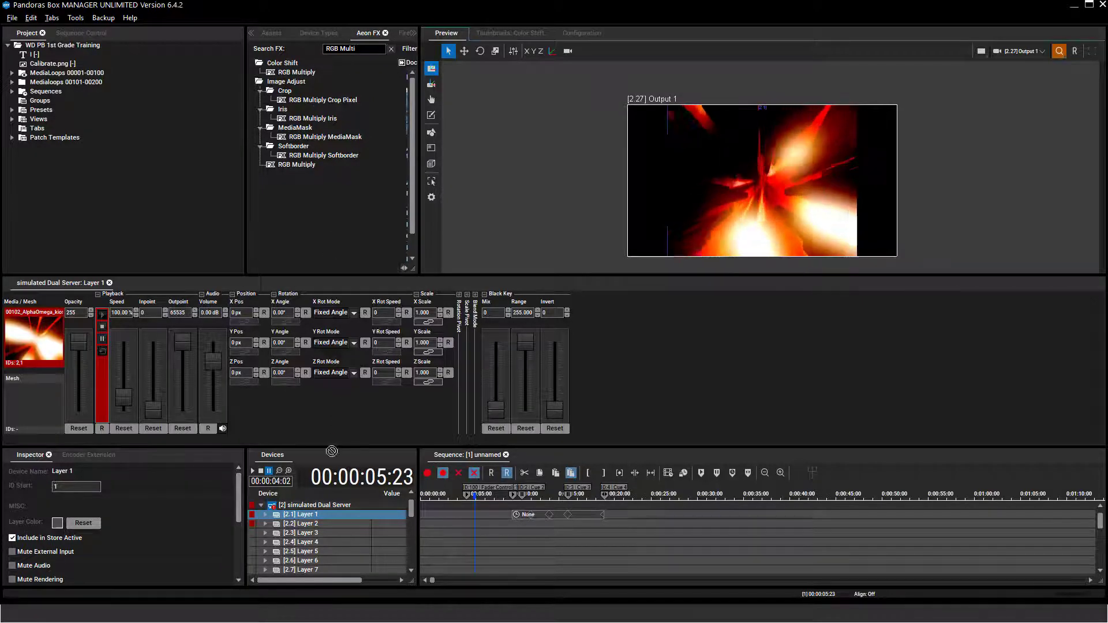
left_click_drag(332, 451, 324, 524)
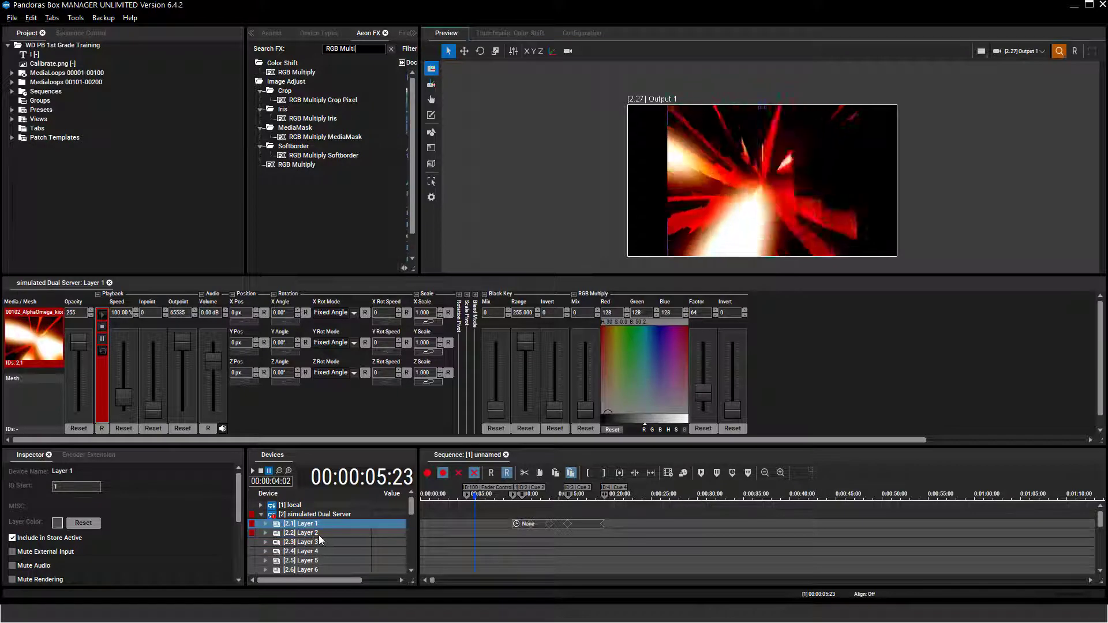
Step: Set the RGB Multiply mix to 255 on Layer 1, and raise the same mix on Layer 2
left_click_drag(584, 411, 577, 334)
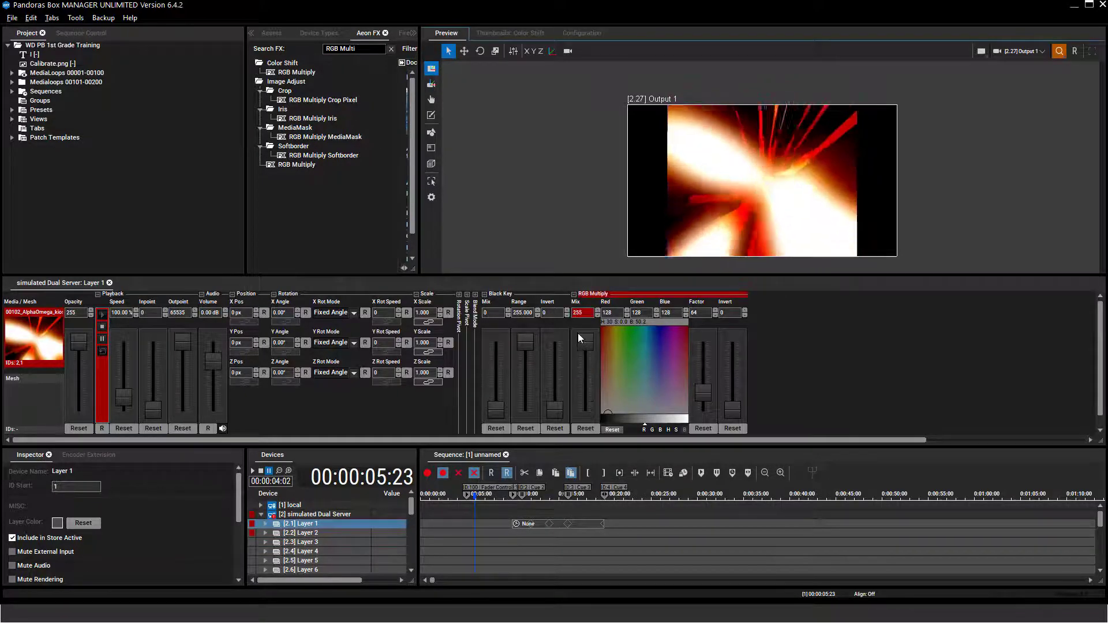
left_click(324, 533)
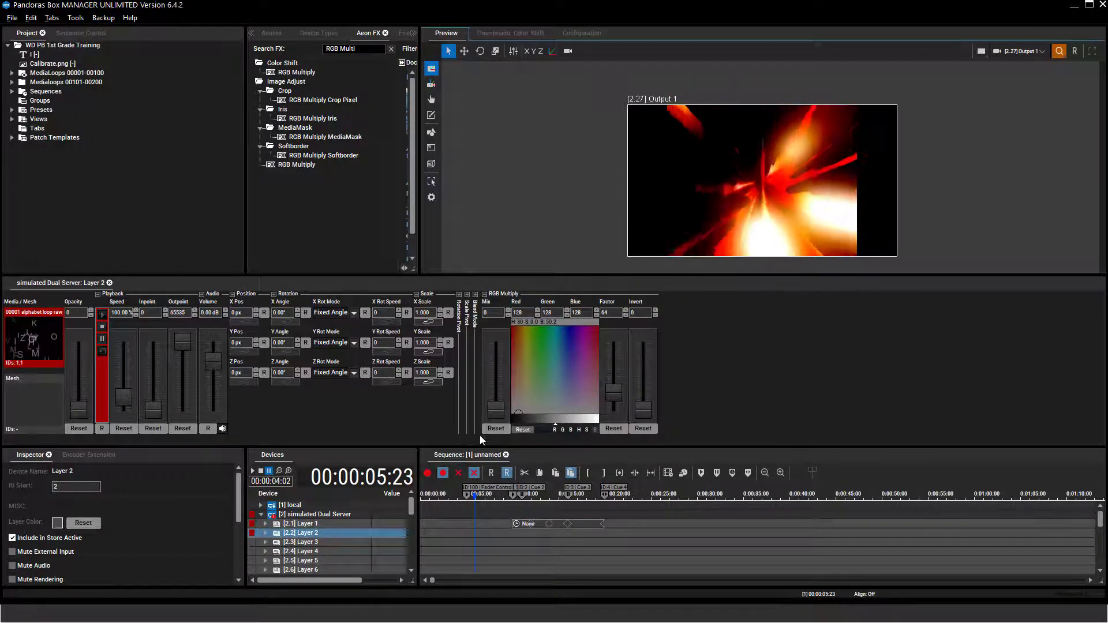
left_click_drag(496, 410, 497, 352)
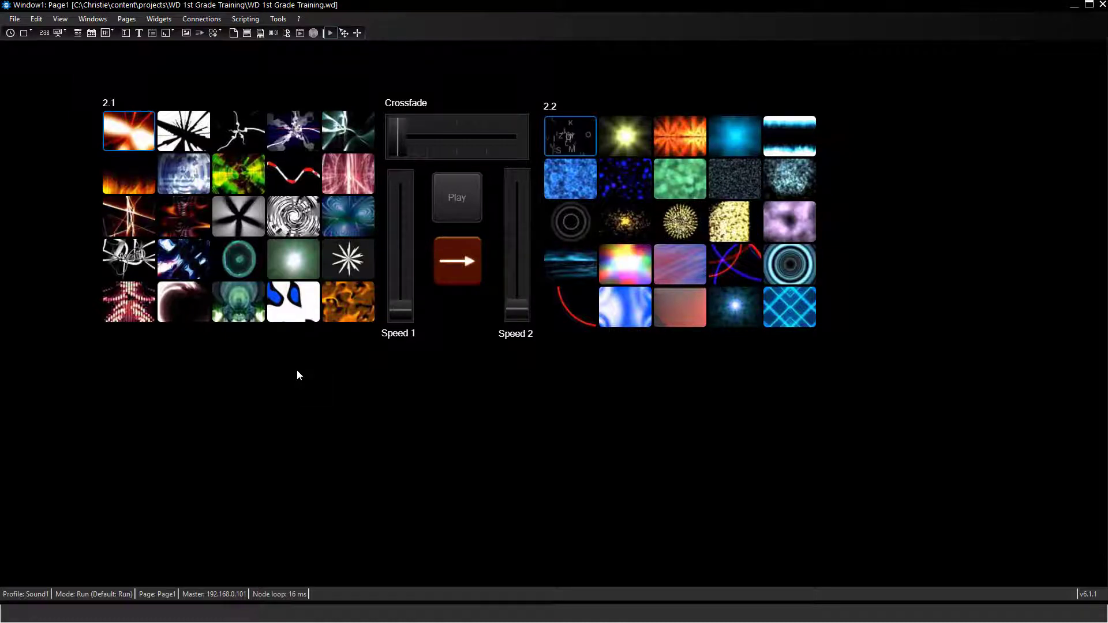
Step: Add a ColorPicker widget to the page in the empty area below the 2.1 image grid
left_click(159, 18)
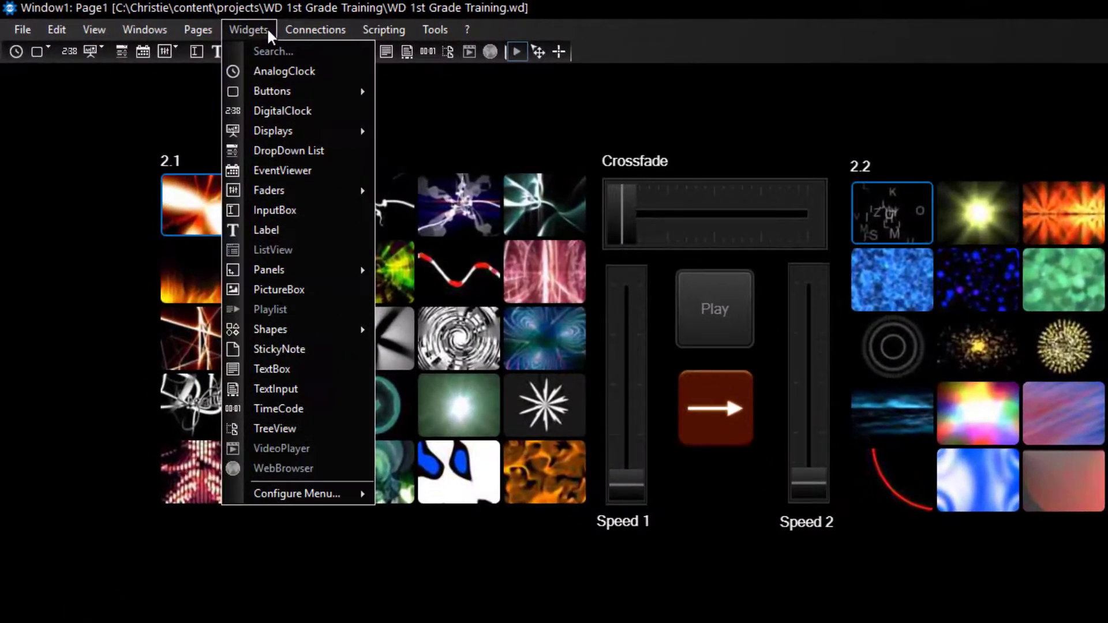
mouse_move(299, 200)
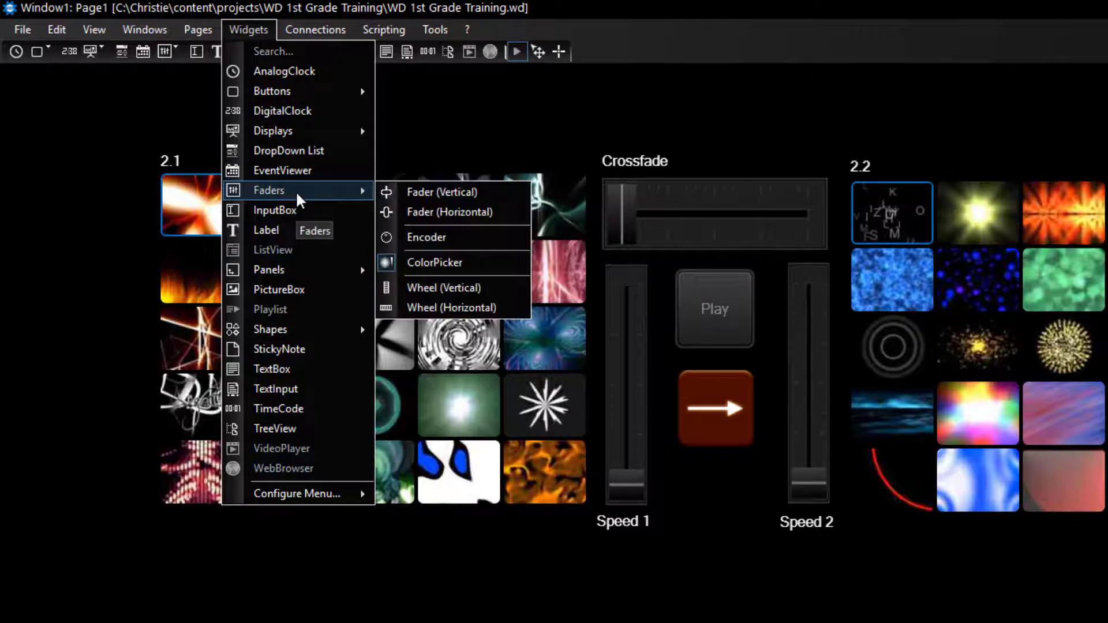
left_click(421, 261)
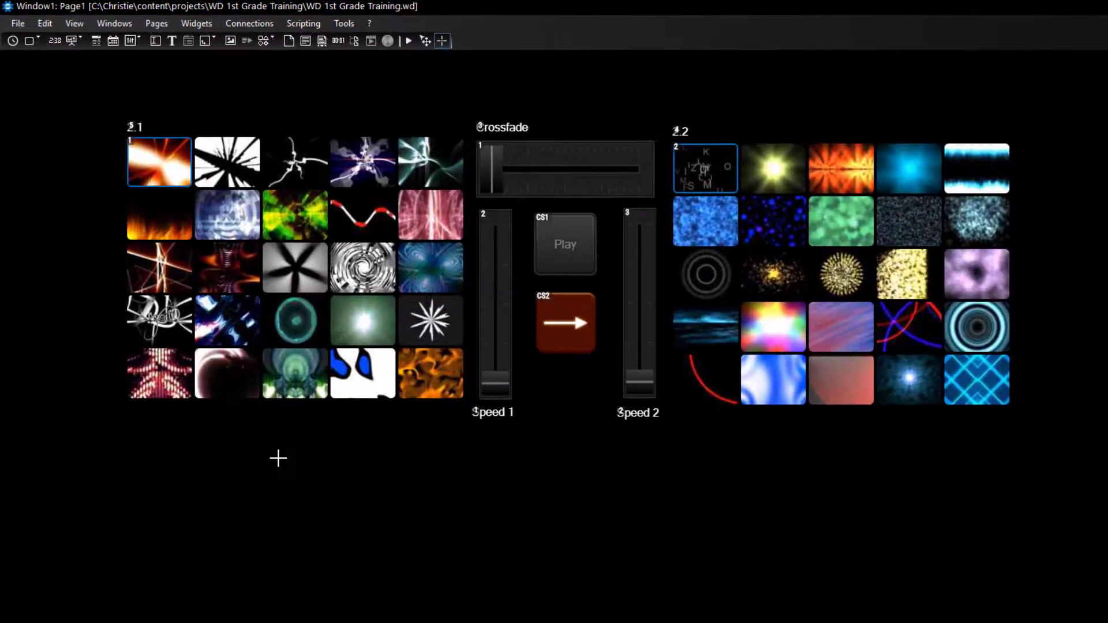
left_click(307, 503)
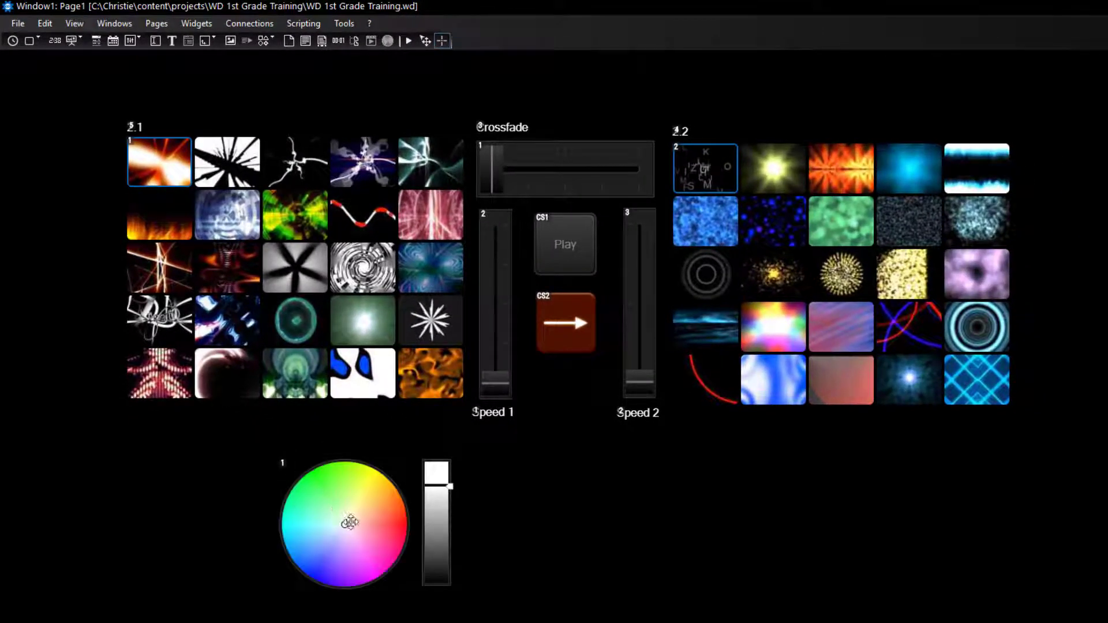
Step: Move the color picker up against the 2.1 grid and enlarge it to about 310 x 228, aligned with the grid's outer edge
left_click_drag(354, 521, 322, 478)
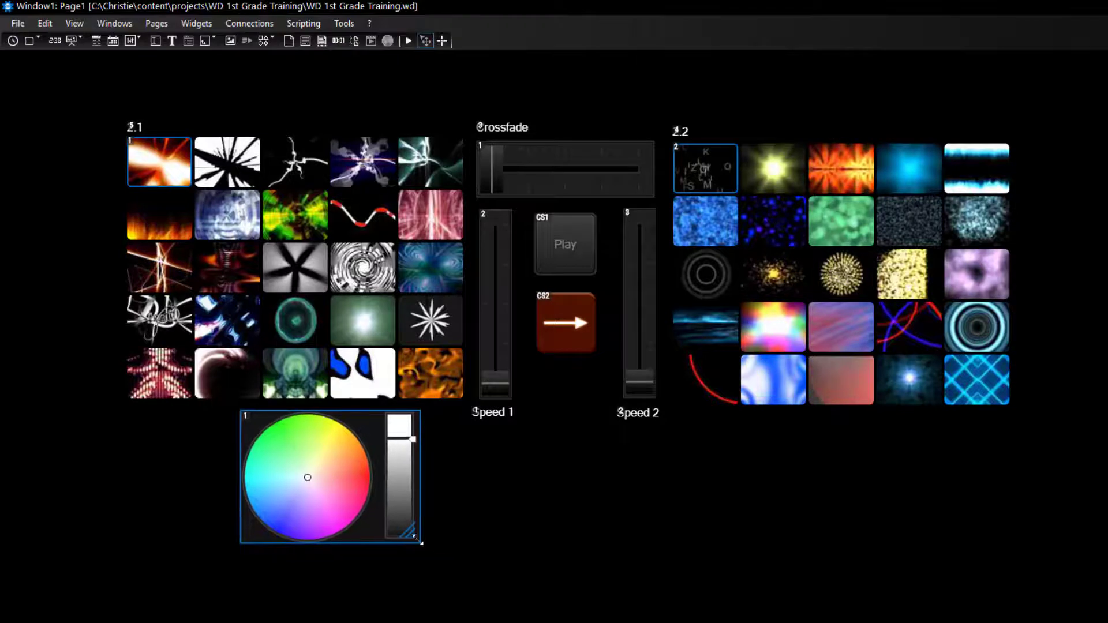
left_click_drag(415, 539, 441, 560)
left_click_drag(459, 573, 456, 570)
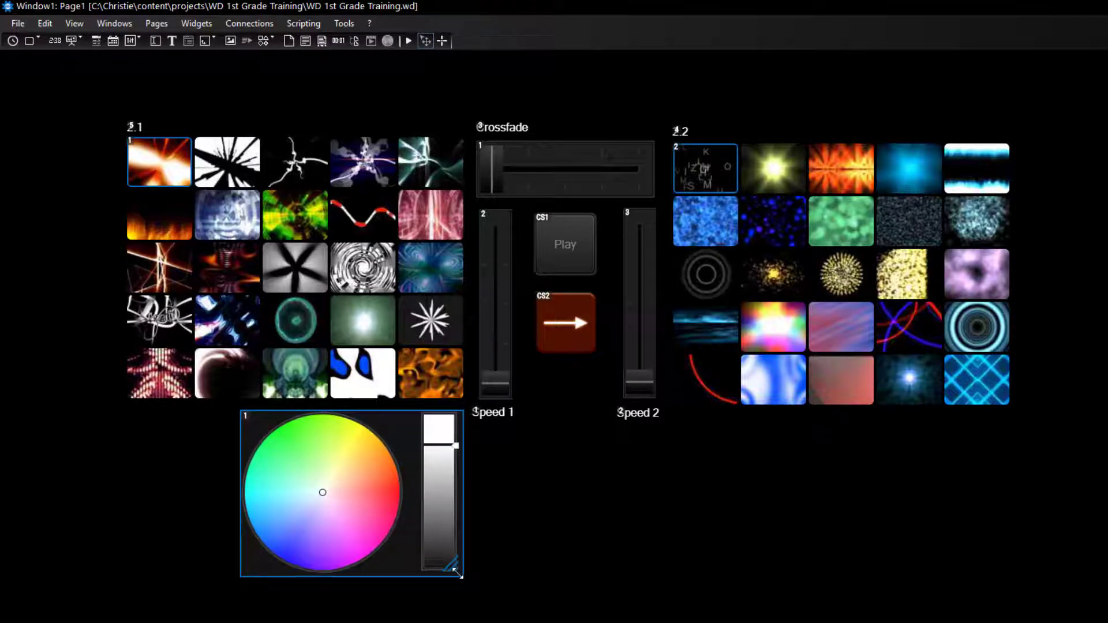
left_click(544, 572)
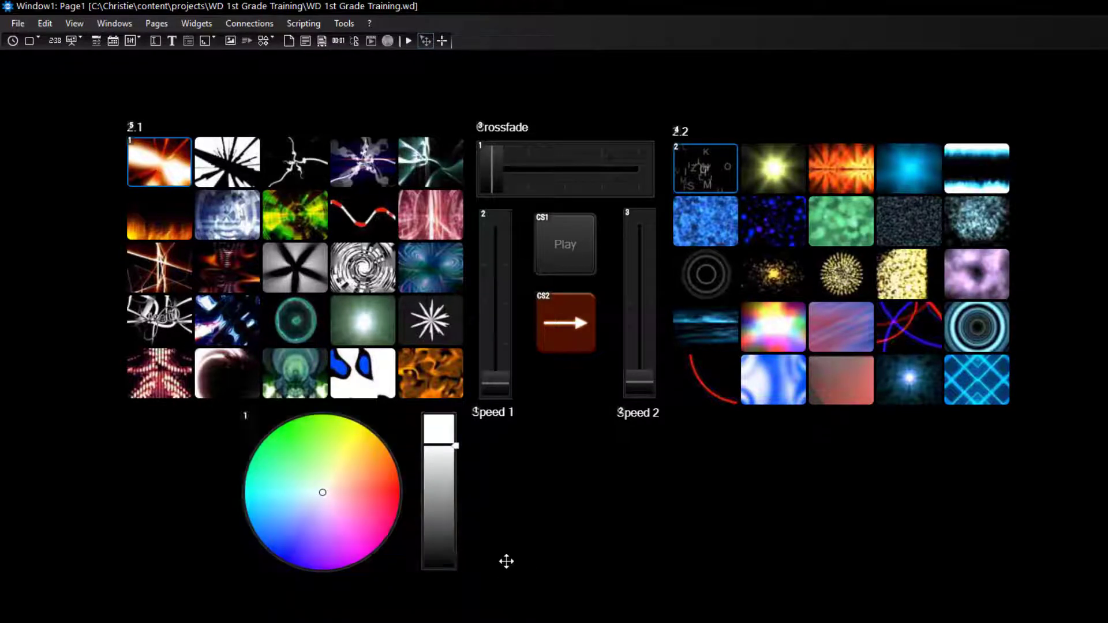
Step: Set the color picker's device to 2.1 in its properties and apply it
right_click(371, 496)
left_click(404, 507)
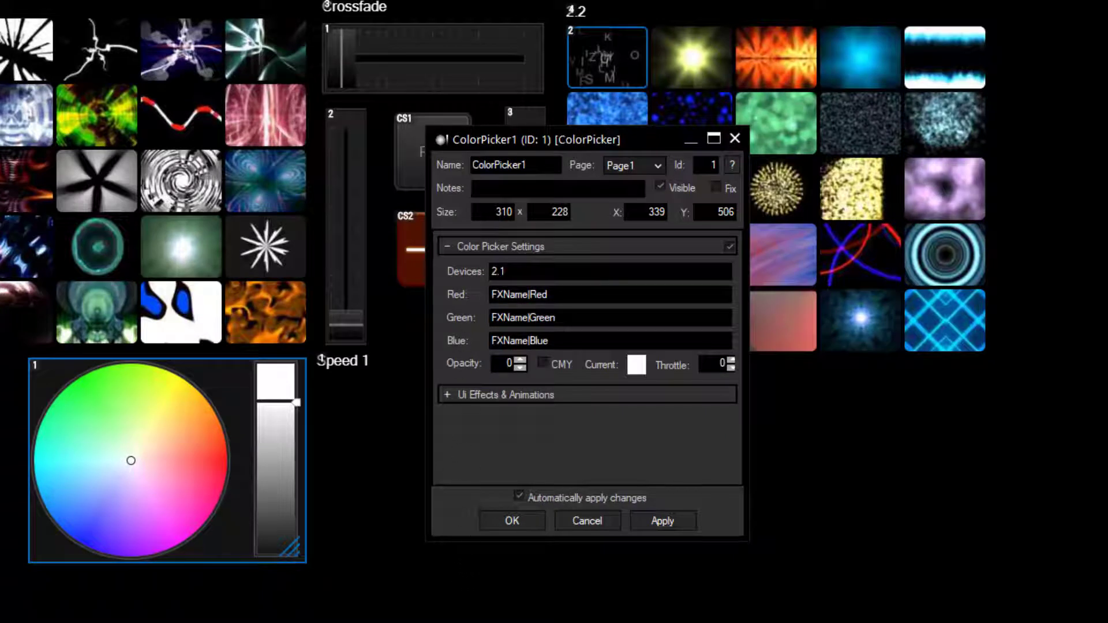
left_click(659, 520)
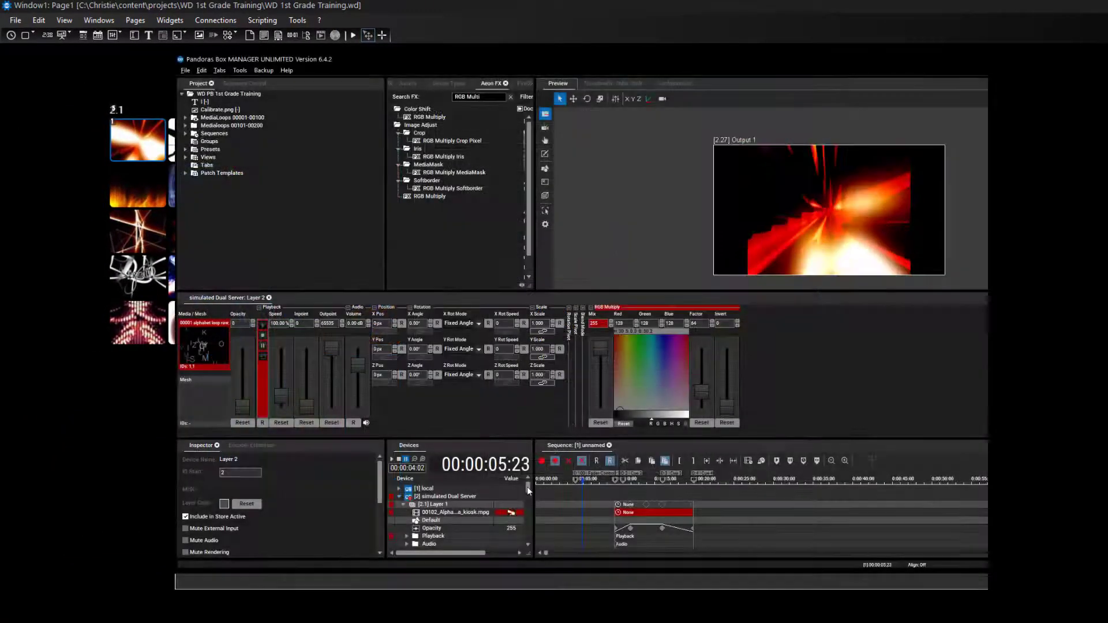
Step: In Pandoras Box Manager, expand the FX folder of Layer 1 in the device tree and locate the RGB Multiply effect
left_click_drag(528, 487, 527, 498)
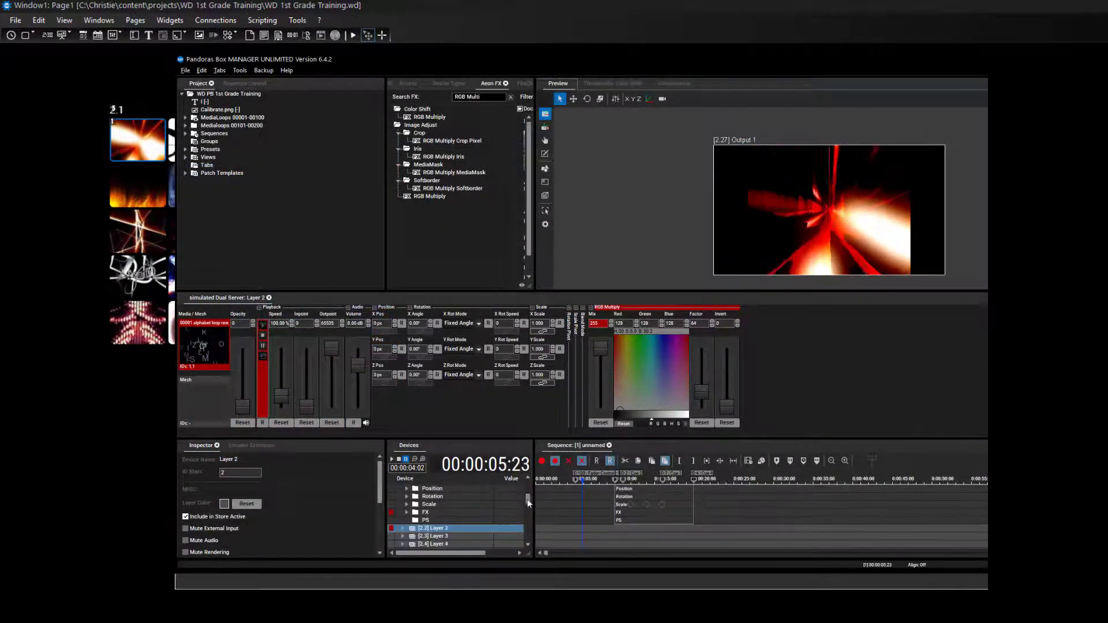
left_click(407, 512)
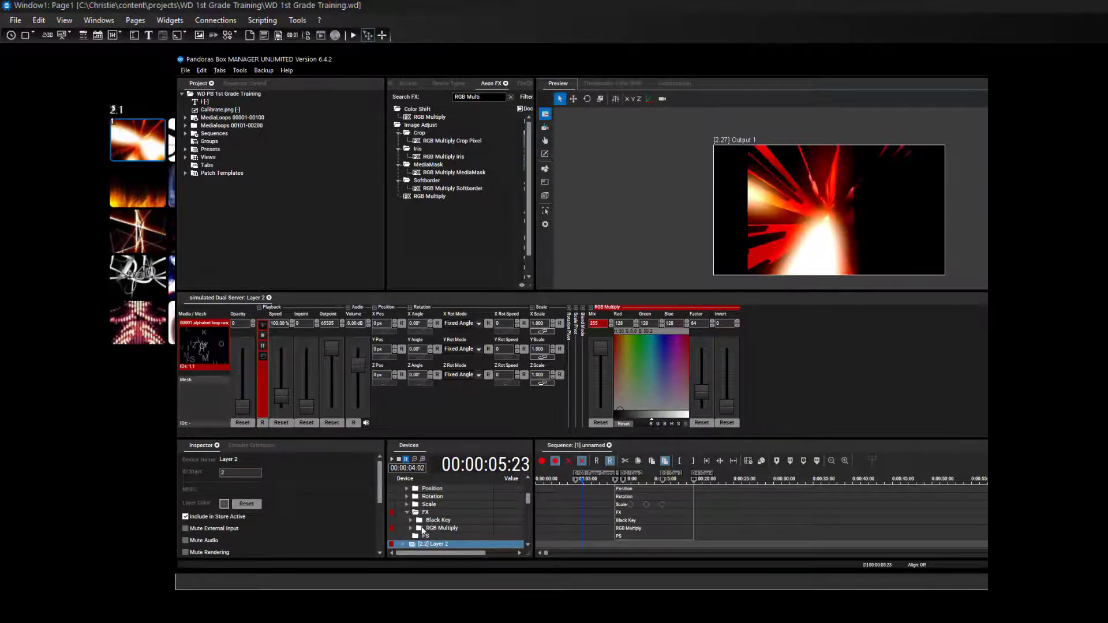
right_click(421, 528)
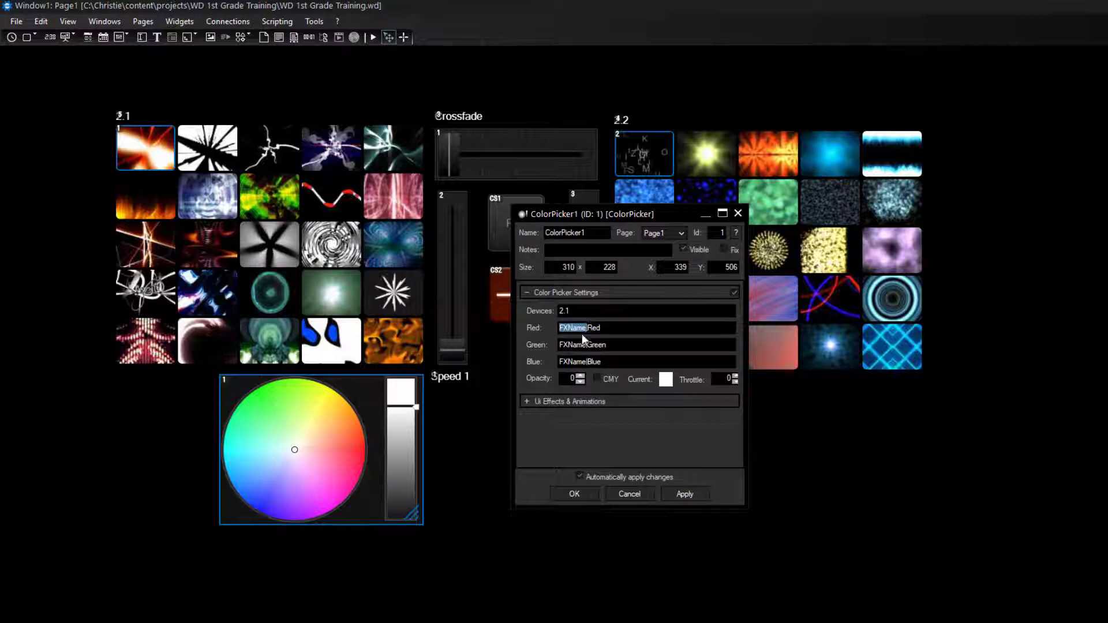
Step: In ColorPicker1's properties, replace FXName with RGB Multiply in the Red, Green and Blue parameters and confirm
type("RGB Multiply")
key("ctrl+c")
left_click_drag(559, 344, 584, 362)
key("ctrl+v")
key("ctrl+v")
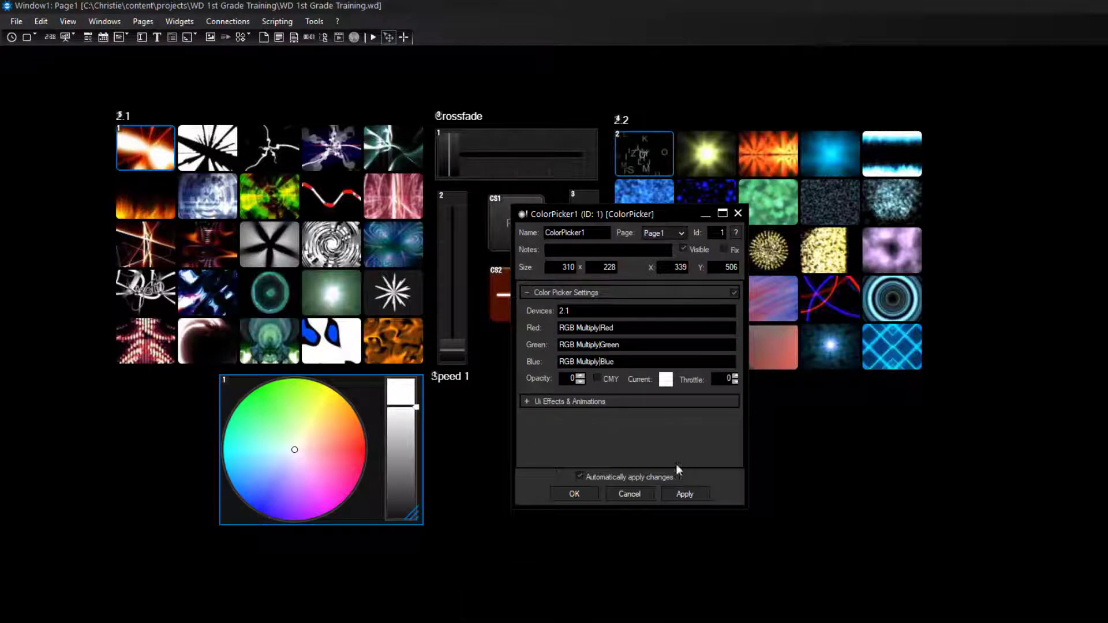
left_click(584, 496)
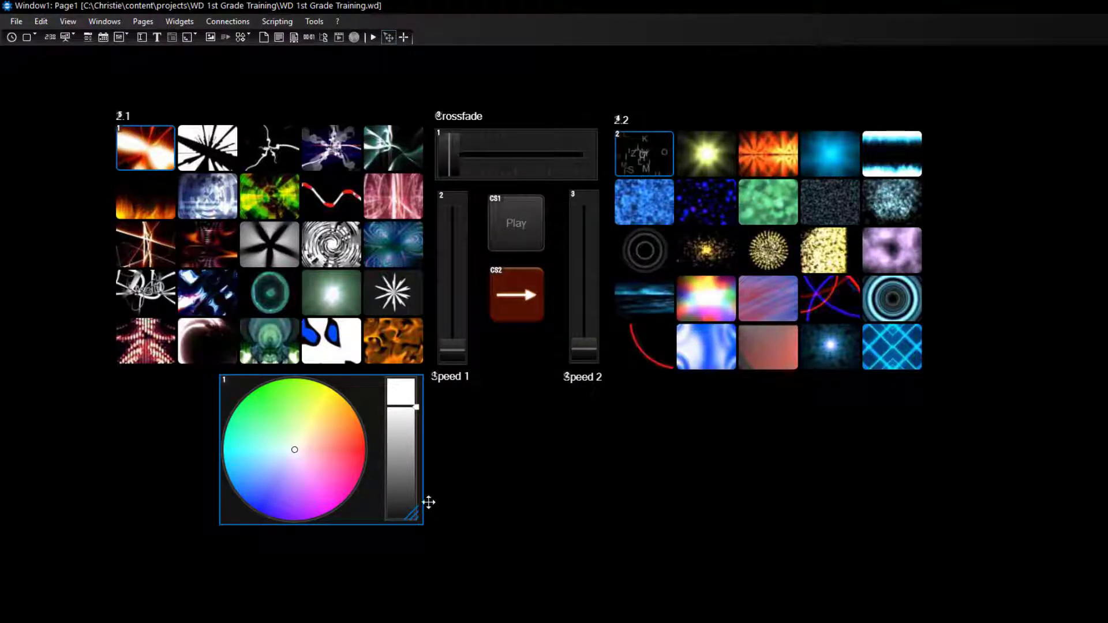
Step: Duplicate the color picker and place the copy directly below the 2.2 image grid, aligned with its outer edge
key("ctrl+c")
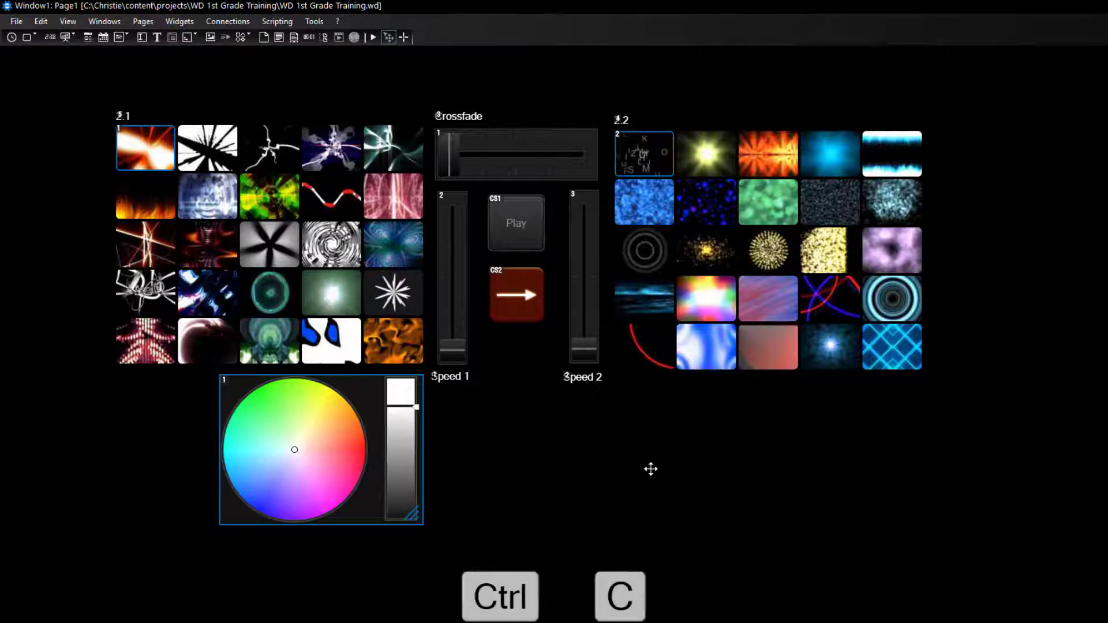
left_click(625, 421)
key("ctrl+v")
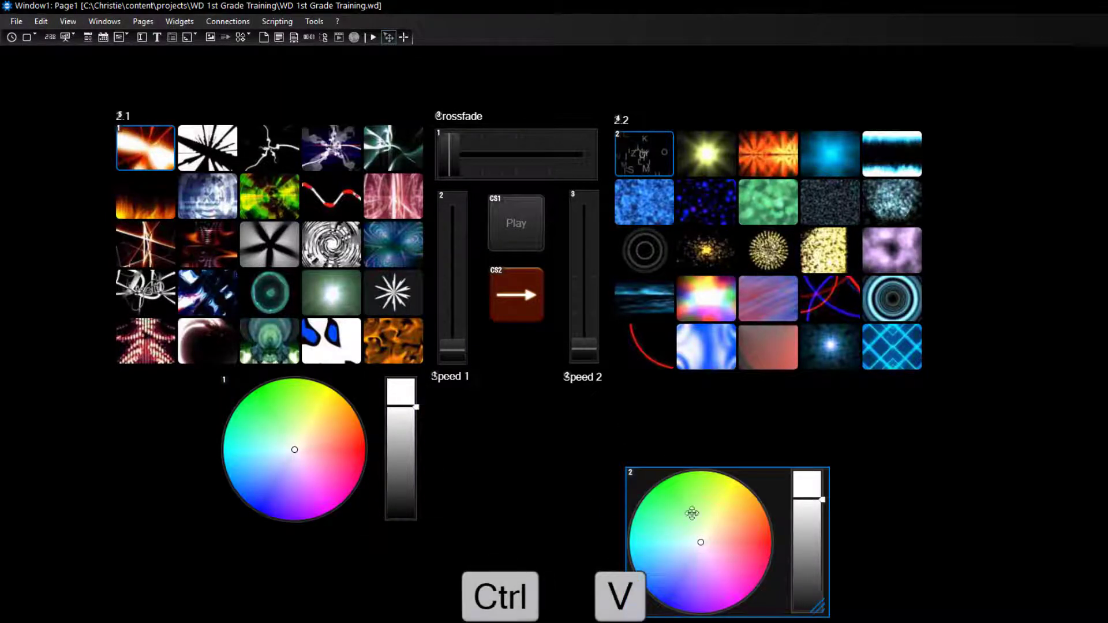
left_click_drag(694, 543, 787, 453)
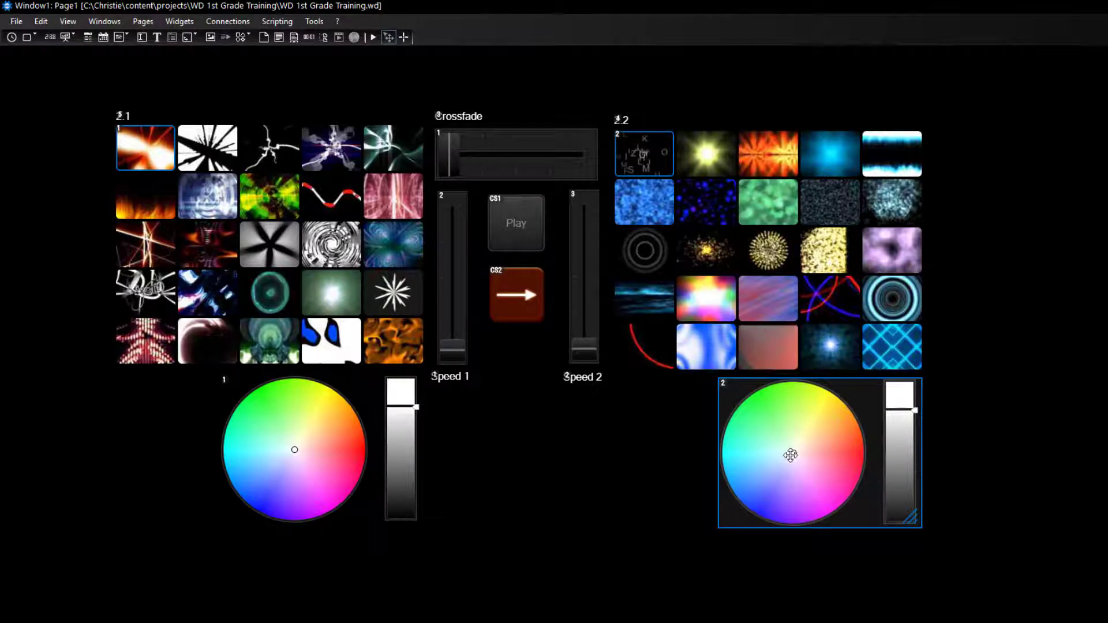
Step: Set the device of the duplicated color picker to 2.2 and confirm its properties
double_click(791, 456)
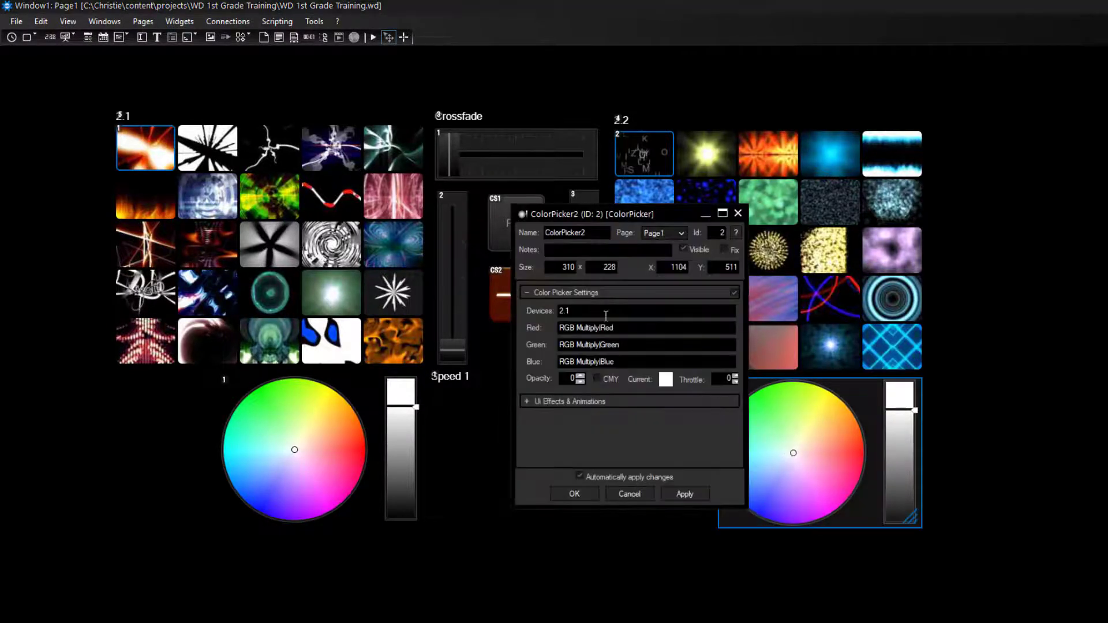
left_click(677, 492)
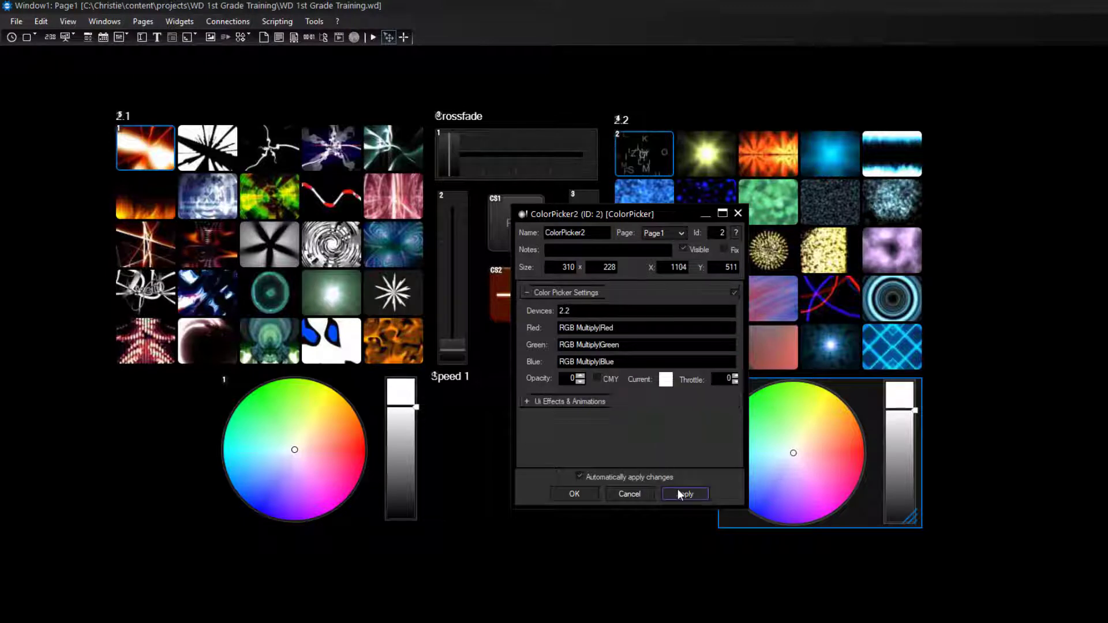
left_click(576, 494)
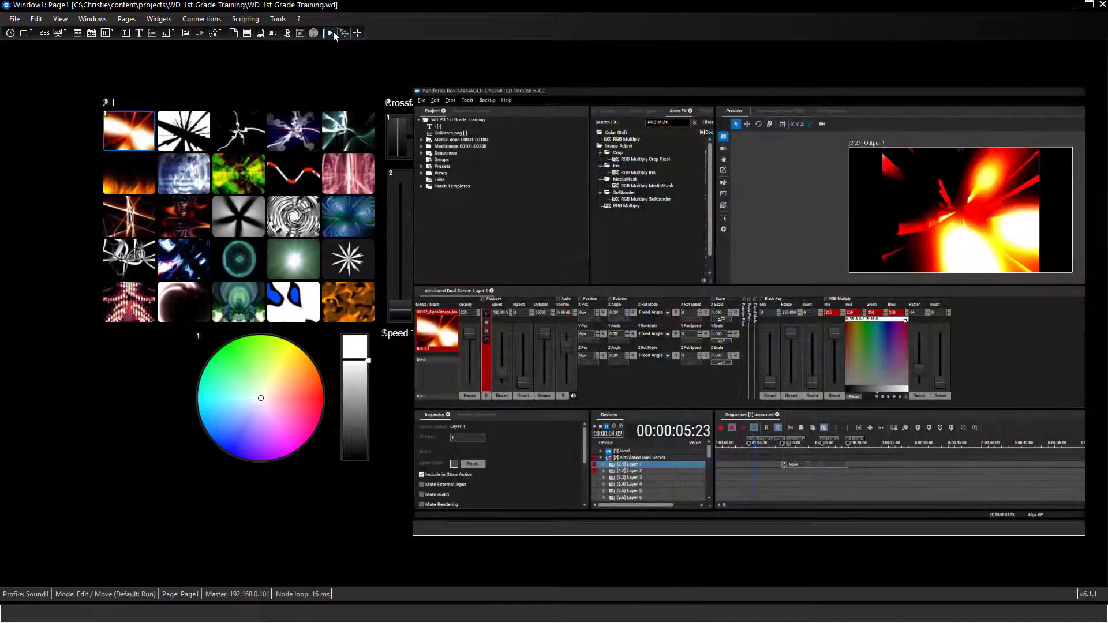
Step: Switch the page to Run mode and test the first color picker by moving its color point from the centre to red
left_click(332, 33)
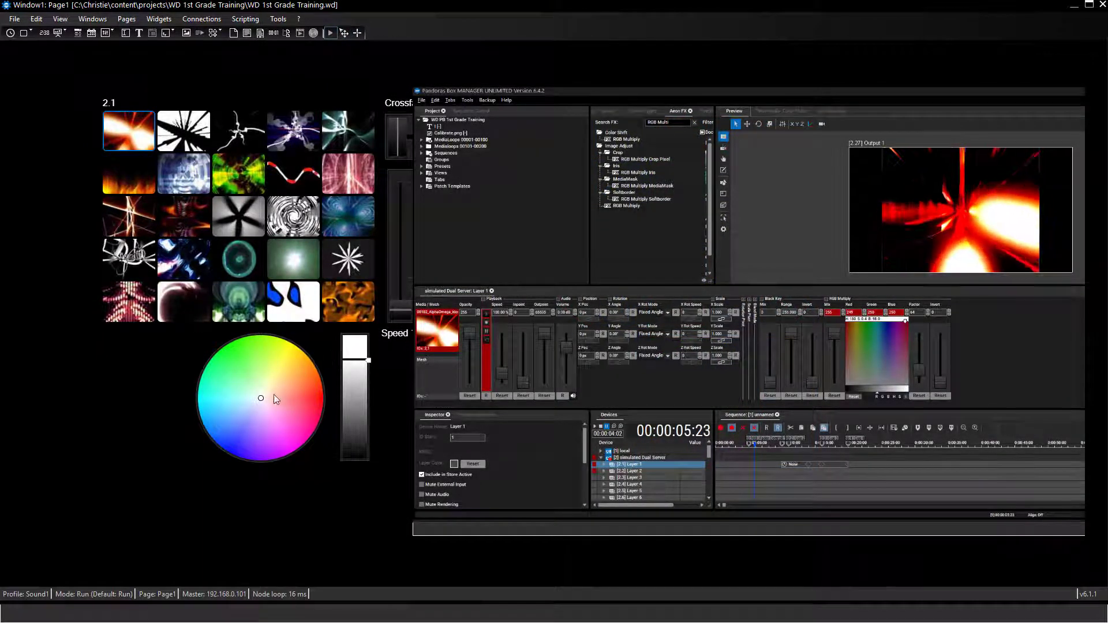
mouse_move(262, 397)
left_mouse_down()
mouse_move(301, 351)
mouse_move(226, 331)
mouse_move(213, 454)
mouse_move(220, 445)
mouse_move(301, 451)
mouse_move(307, 407)
mouse_move(327, 395)
left_mouse_up()
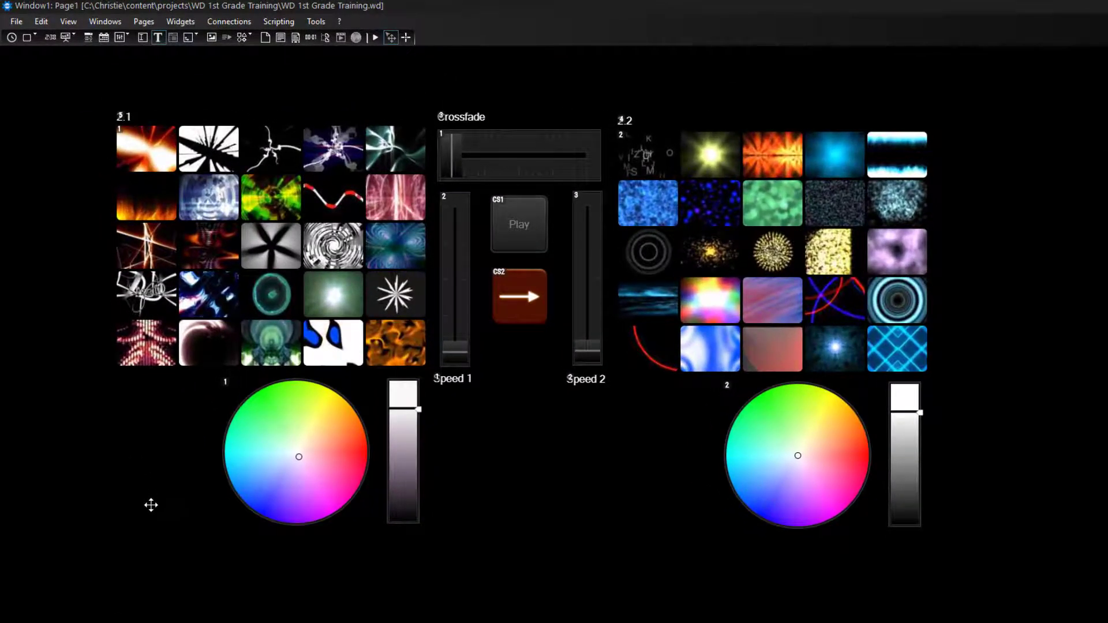
Step: Add a vertical fader beside the first color picker, below the 2.1 grid's first column, and size it to about 52 x 230
right_click(147, 418)
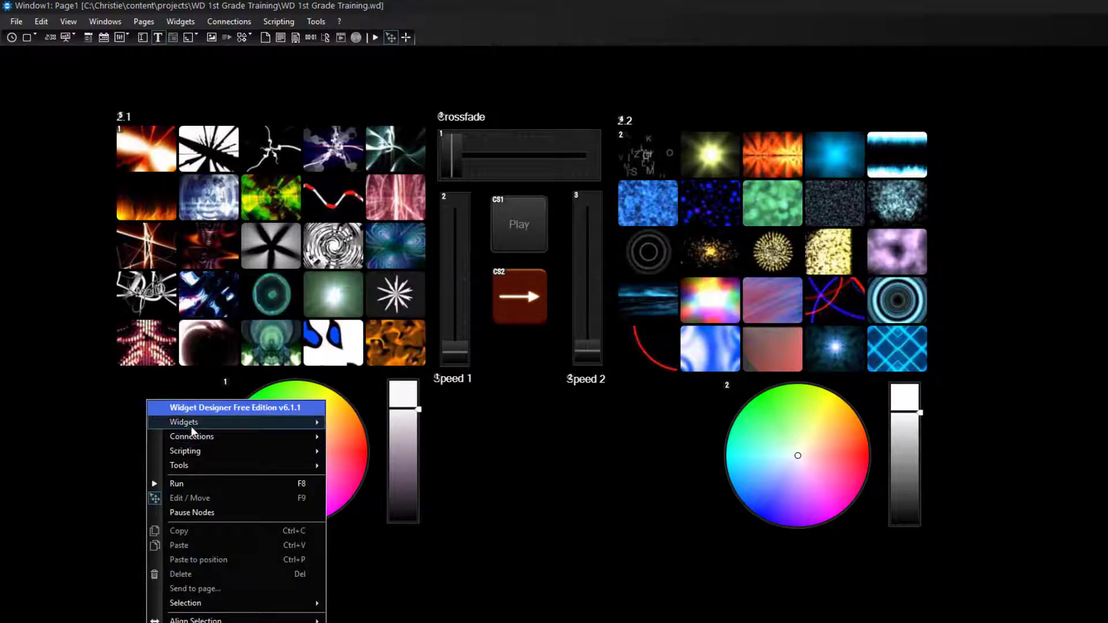
mouse_move(206, 424)
mouse_move(380, 450)
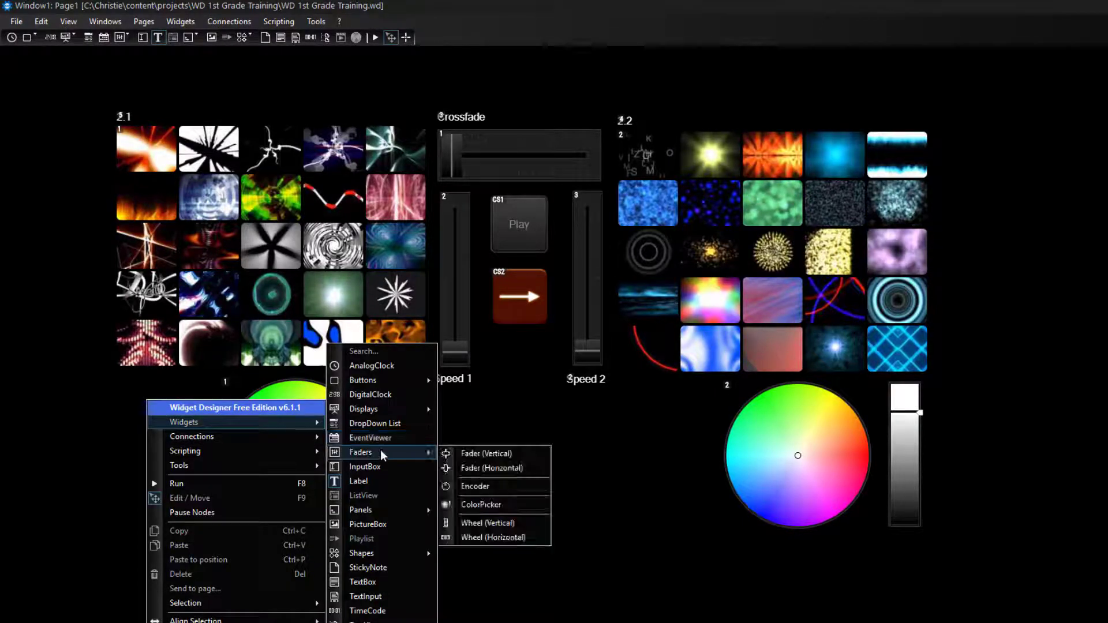
left_click(472, 453)
left_click(199, 406)
left_click_drag(185, 426, 149, 430)
left_click_drag(165, 526, 147, 511)
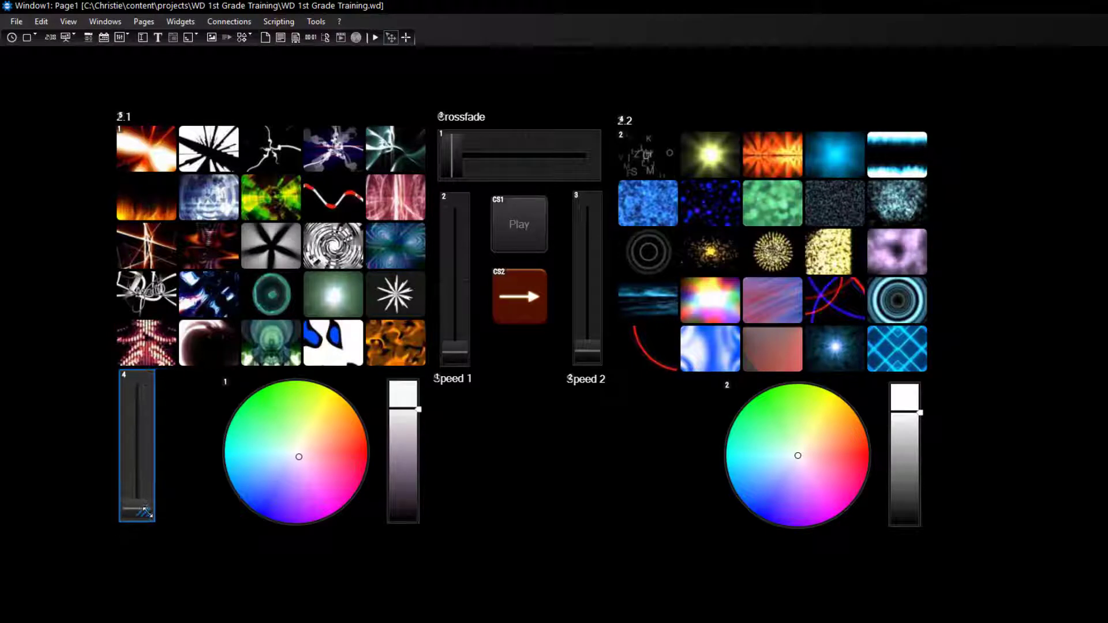
Step: Assign the new fader to device 2.1 with the parameter RGB Multiply|Mix and confirm
double_click(140, 466)
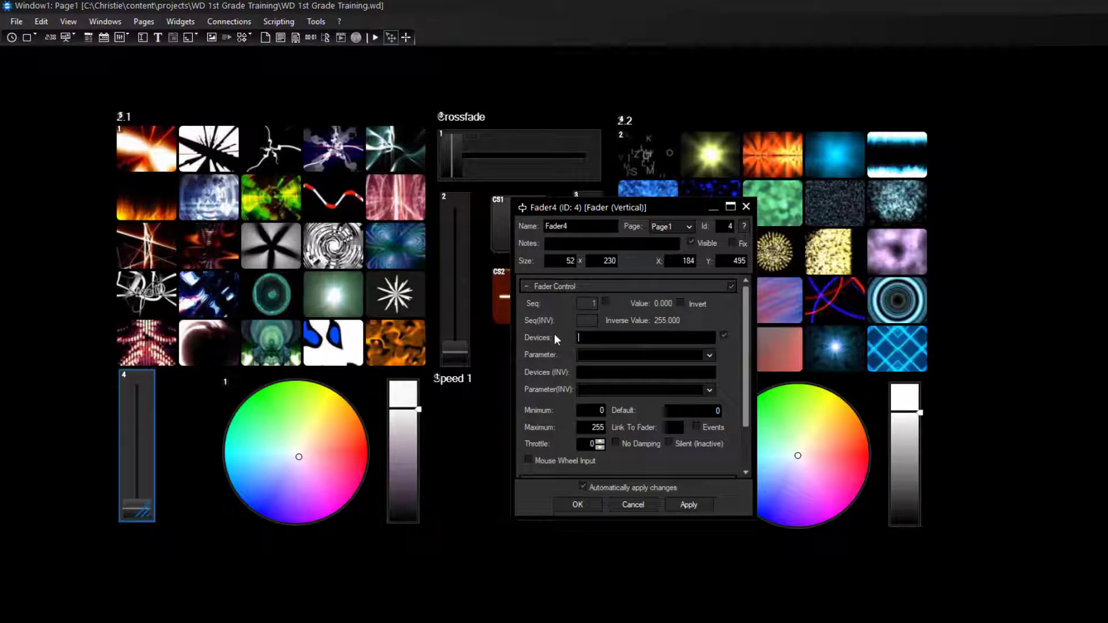
type("2.1")
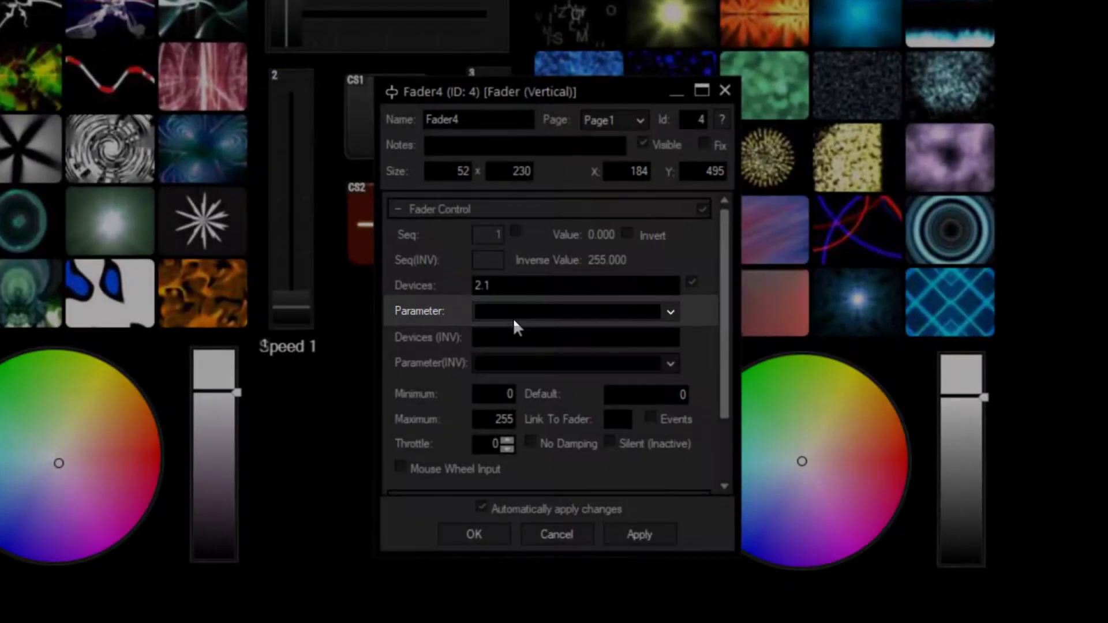
left_click(603, 355)
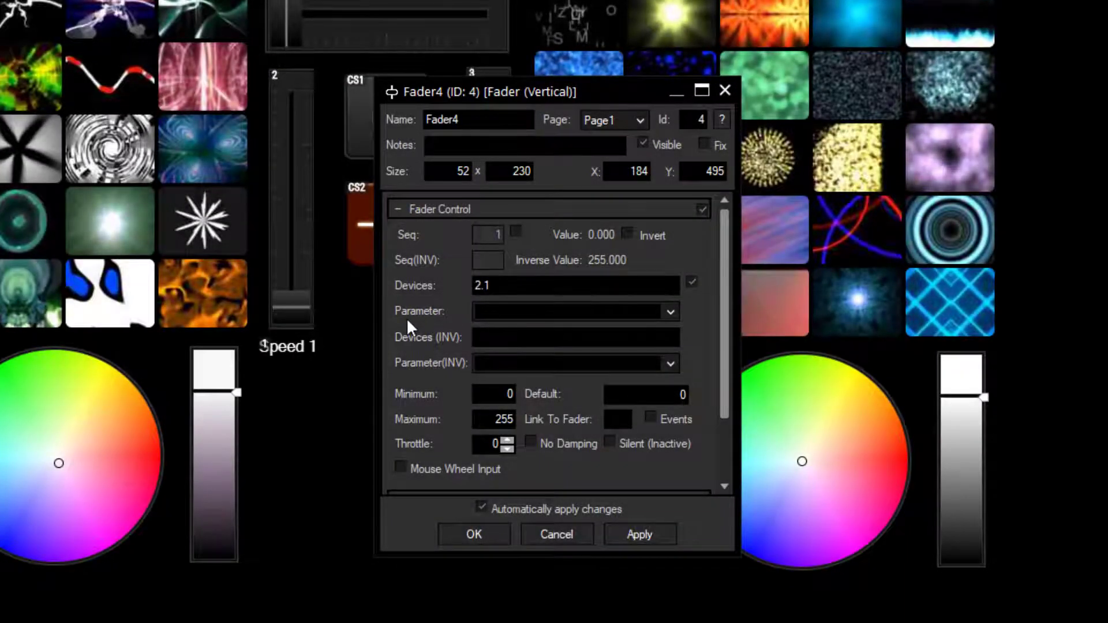
type("RGB Multiply|M")
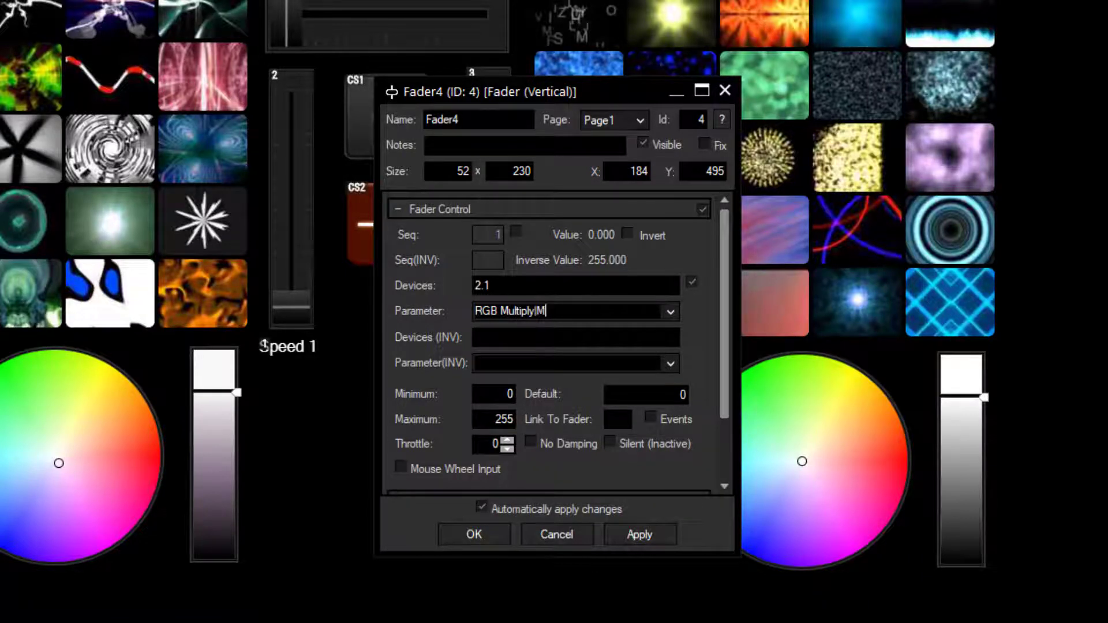
type("ix")
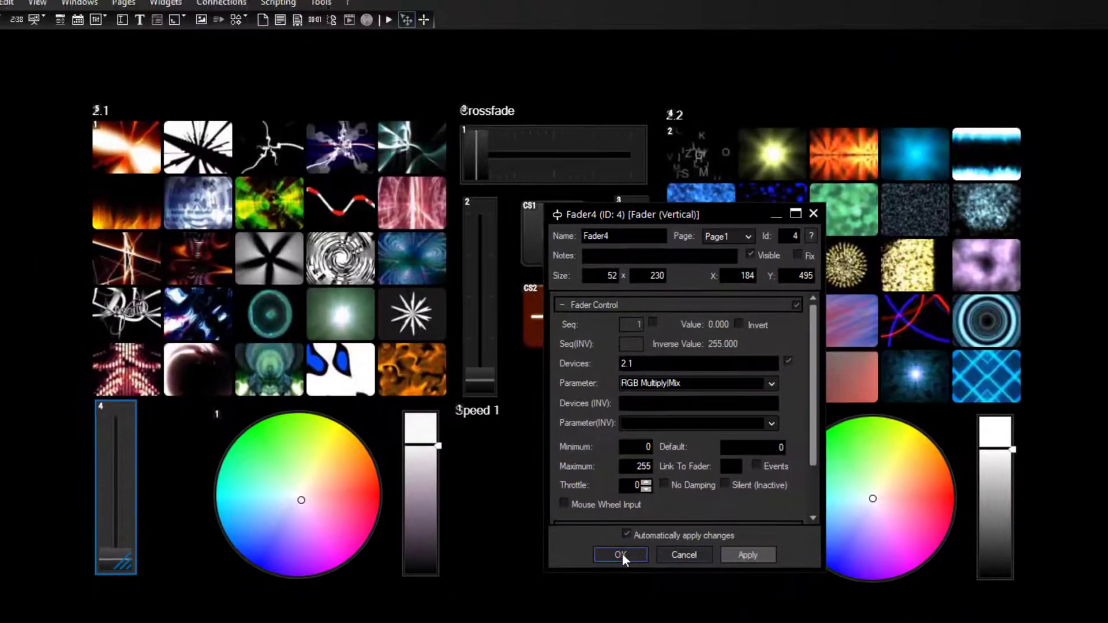
left_click(474, 535)
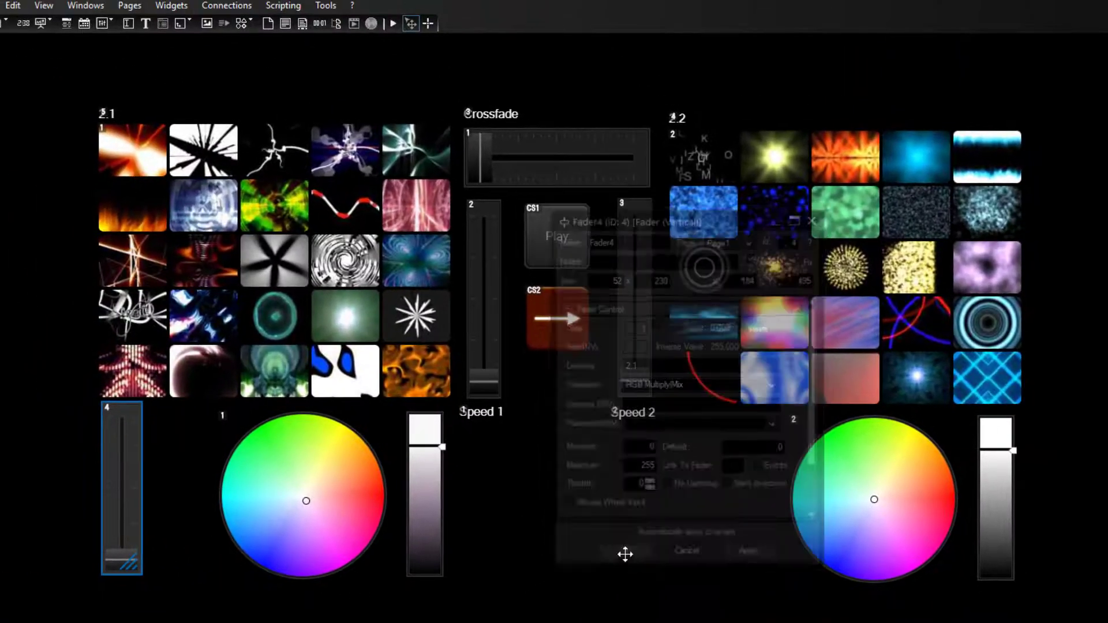
Step: Switch to Run mode and test the new mix fader by raising it to its maximum and lowering it back to zero
left_click(392, 24)
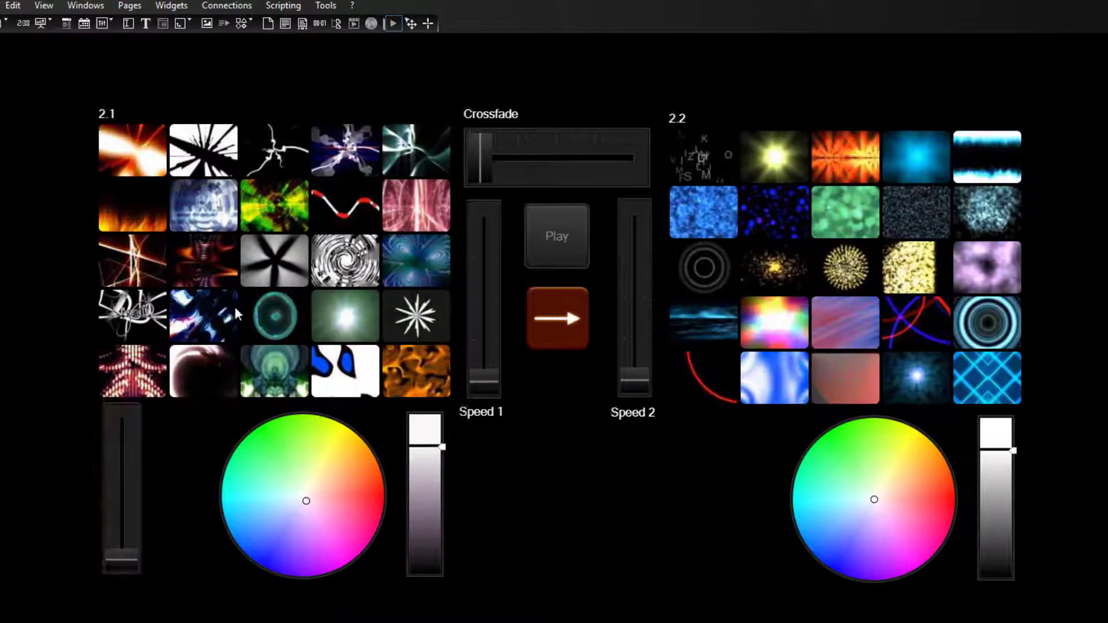
left_click_drag(128, 570, 128, 350)
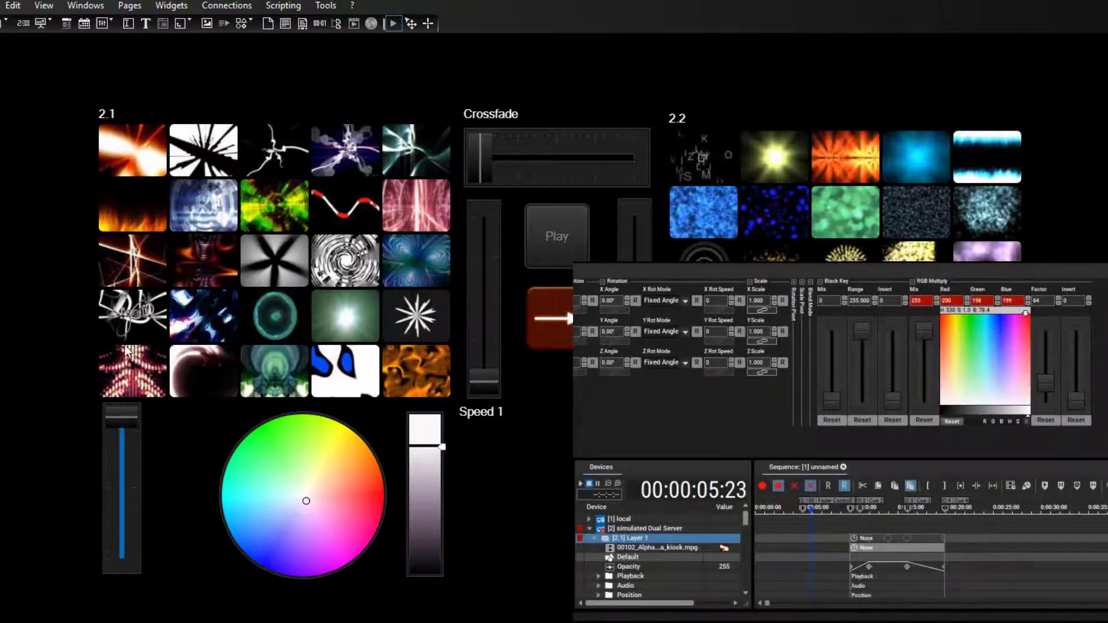
left_click_drag(122, 433, 120, 605)
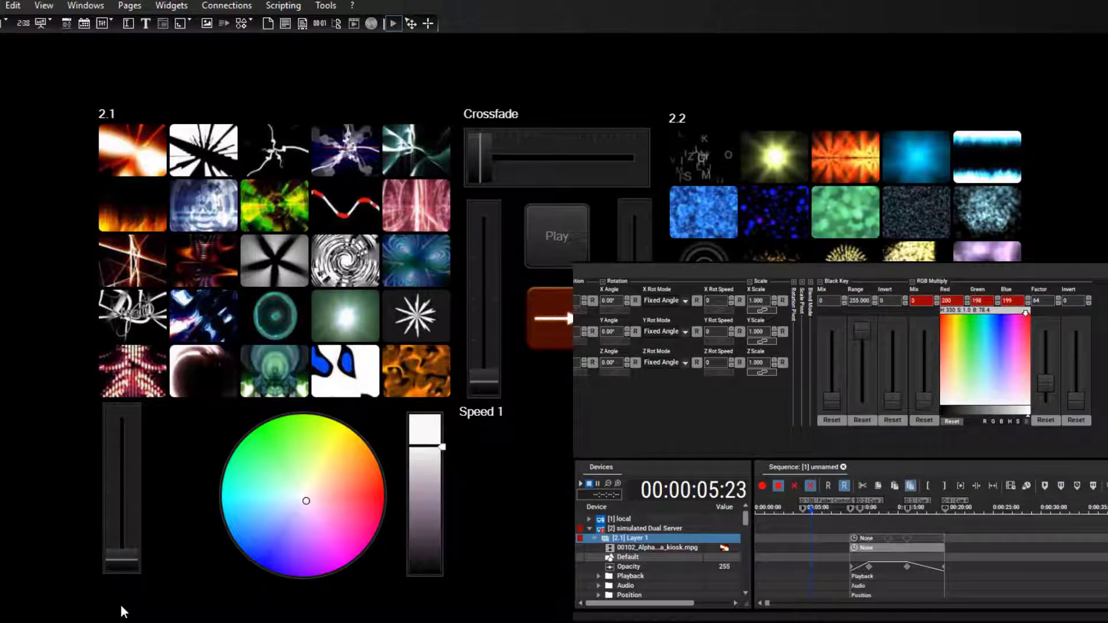
Step: Add a label and place it directly below the mix fader of the 2.1 grid
right_click(152, 544)
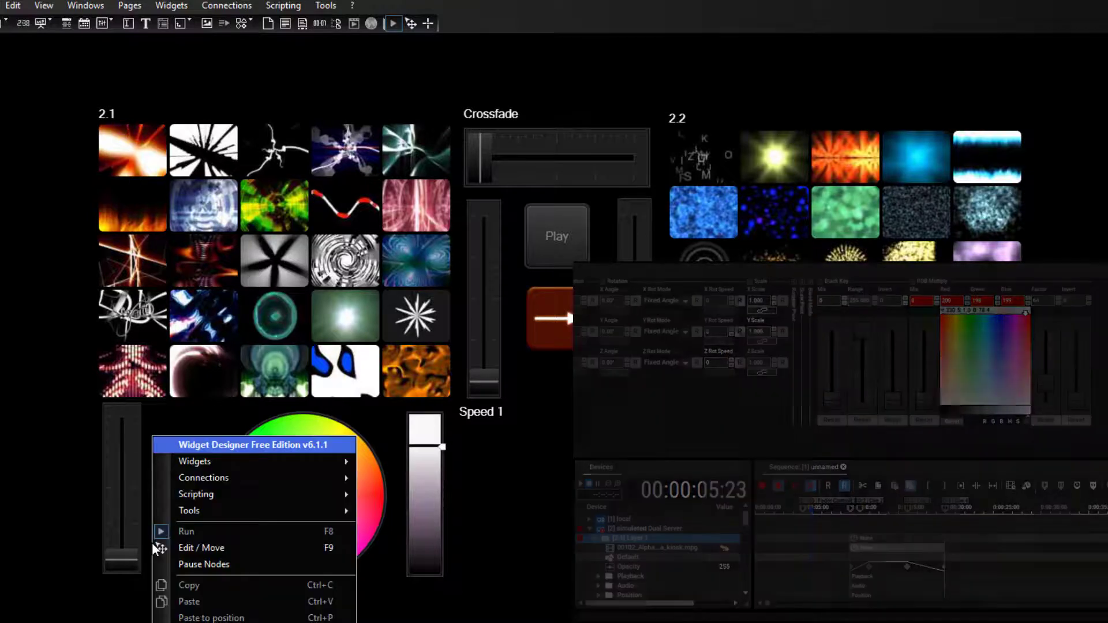
mouse_move(231, 462)
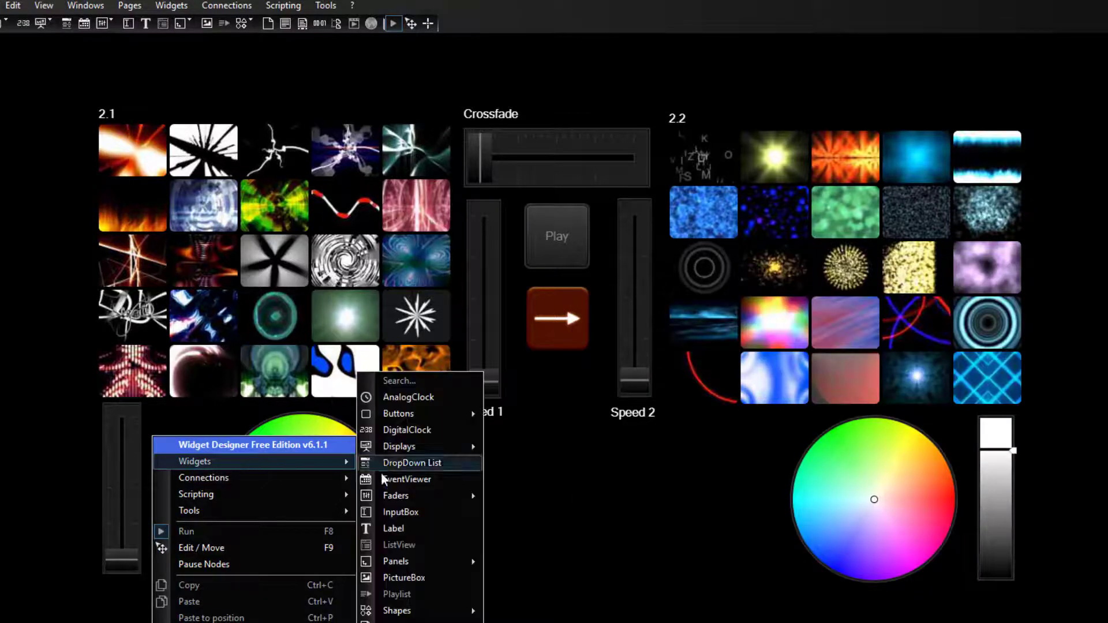
left_click(386, 529)
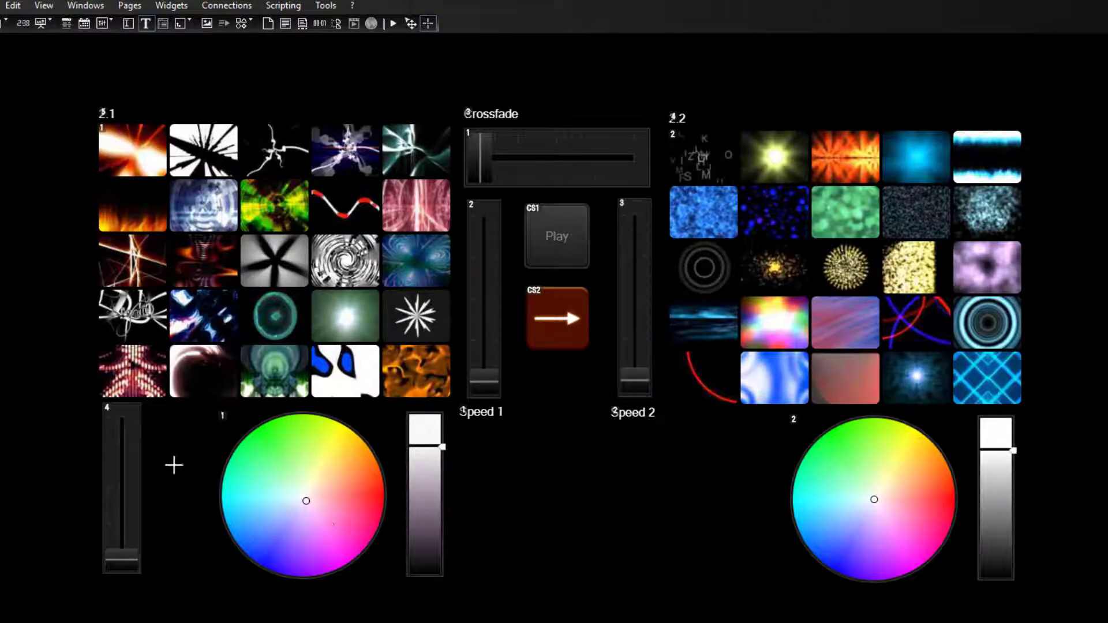
left_click(166, 439)
left_click_drag(175, 445, 115, 586)
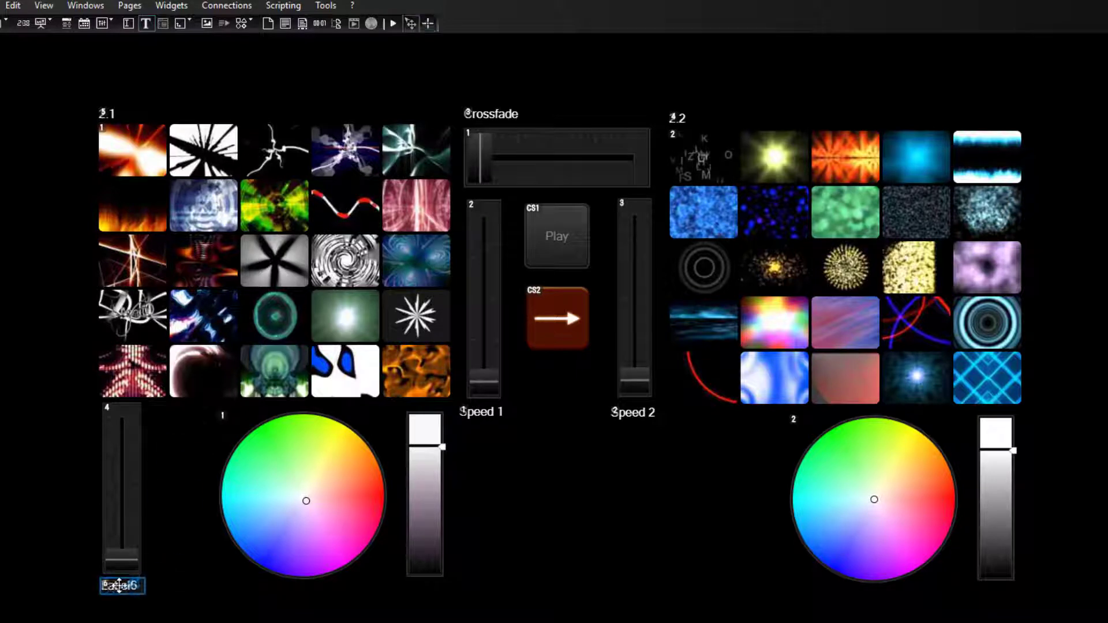
Step: Set the new label's text to MIX and confirm
double_click(118, 586)
type("MIX")
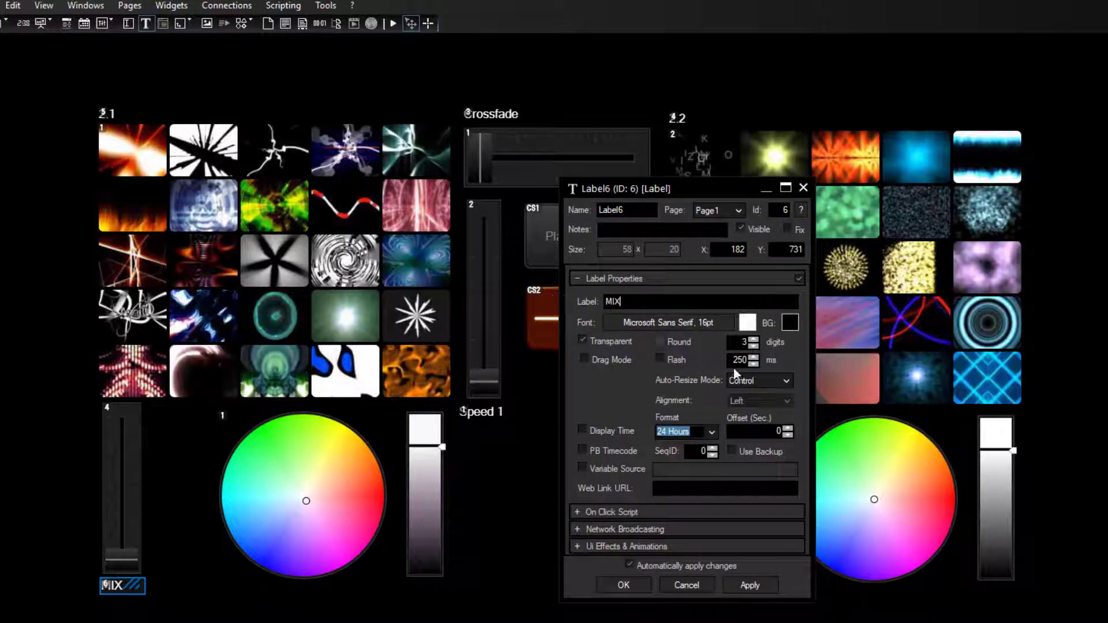
left_click(631, 583)
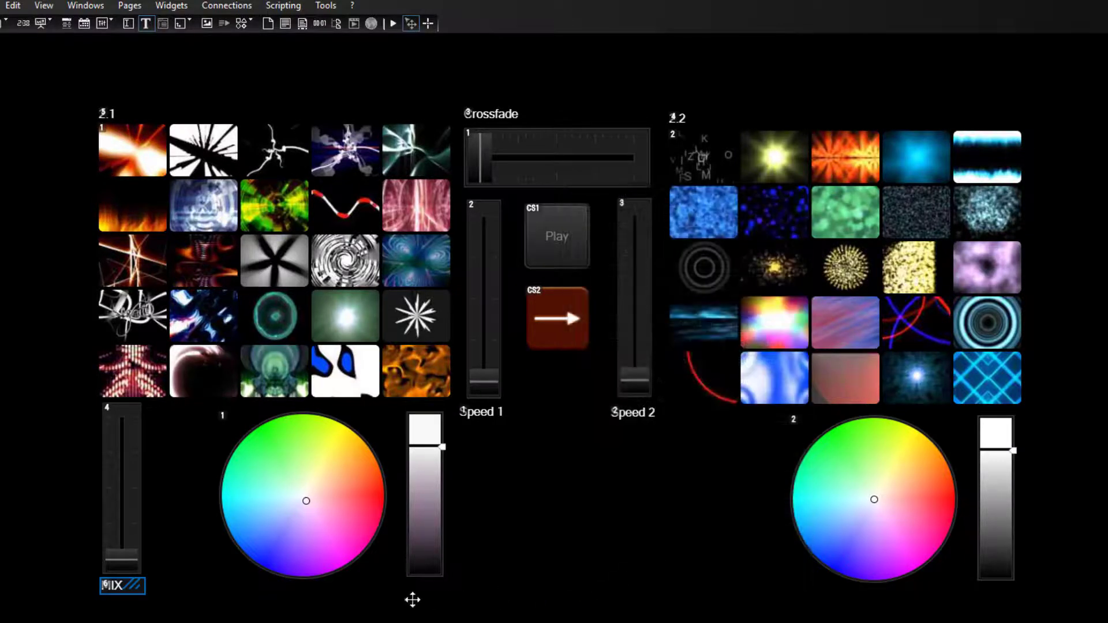
Step: Duplicate the mix fader together with its MIX label and place the copy beside the second color picker, below the 2.2 grid's first column
left_click_drag(198, 601, 58, 459)
key("ctrl+c")
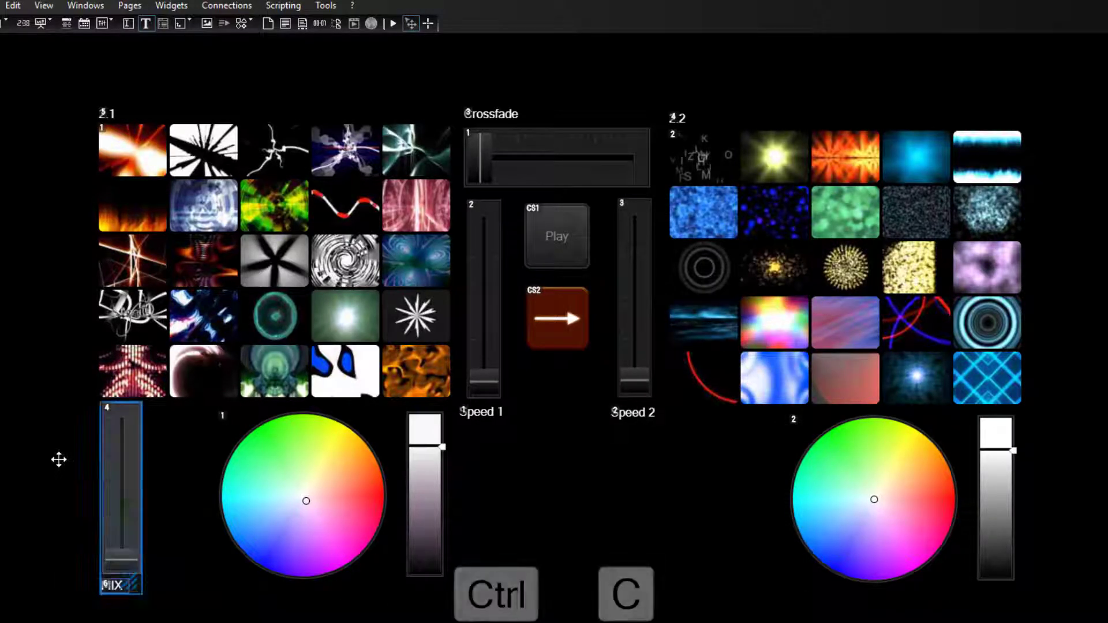
left_click(704, 444)
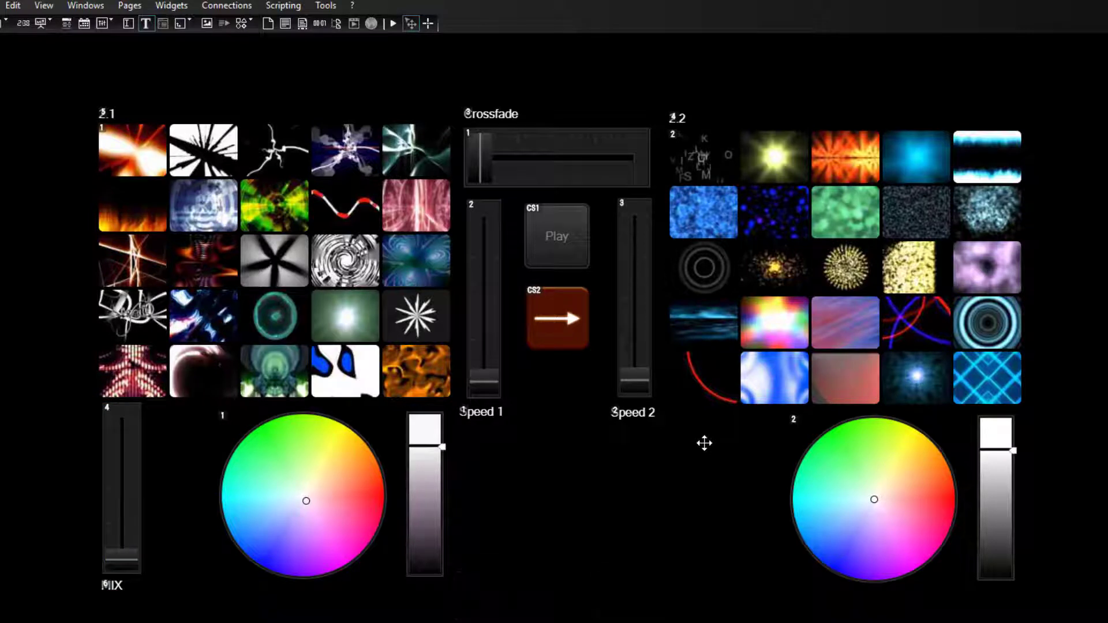
key("ctrl+v")
left_click_drag(717, 487, 699, 469)
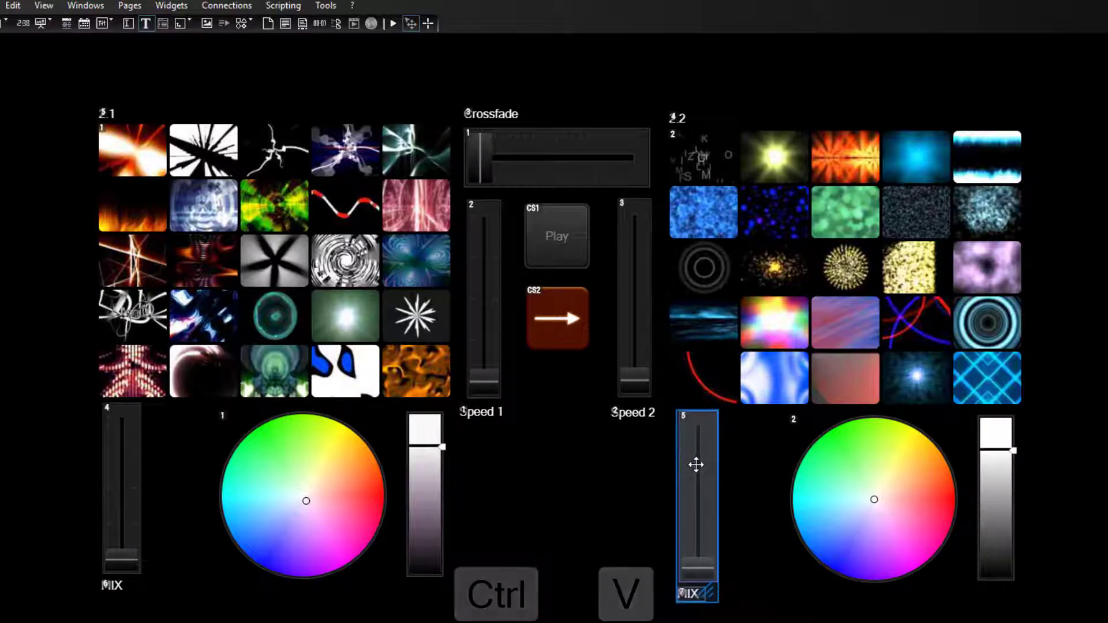
Step: Edit the device assignment of the copied mix fader below the 2.2 grid, and test that fader in Run mode
left_click(735, 502)
double_click(694, 509)
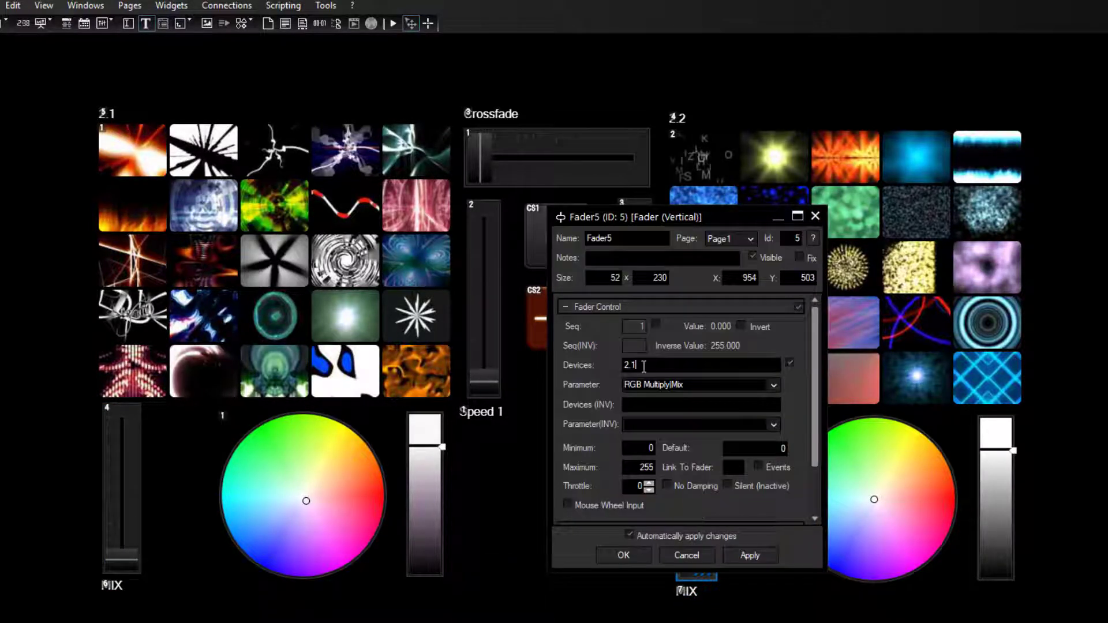
left_click(626, 554)
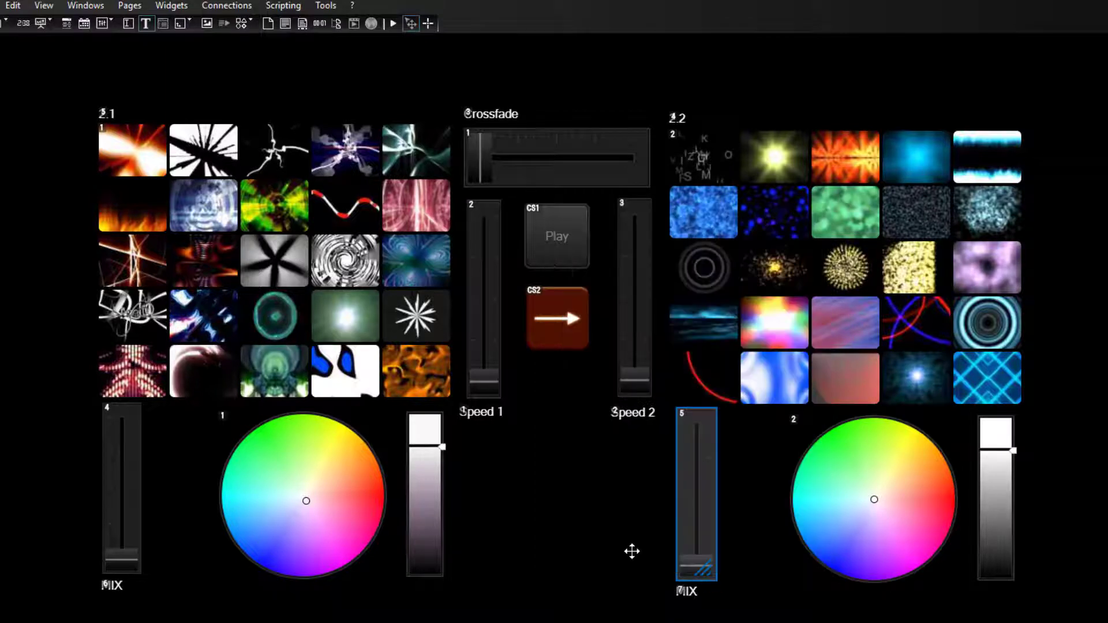
left_click(394, 23)
left_click_drag(693, 516, 692, 590)
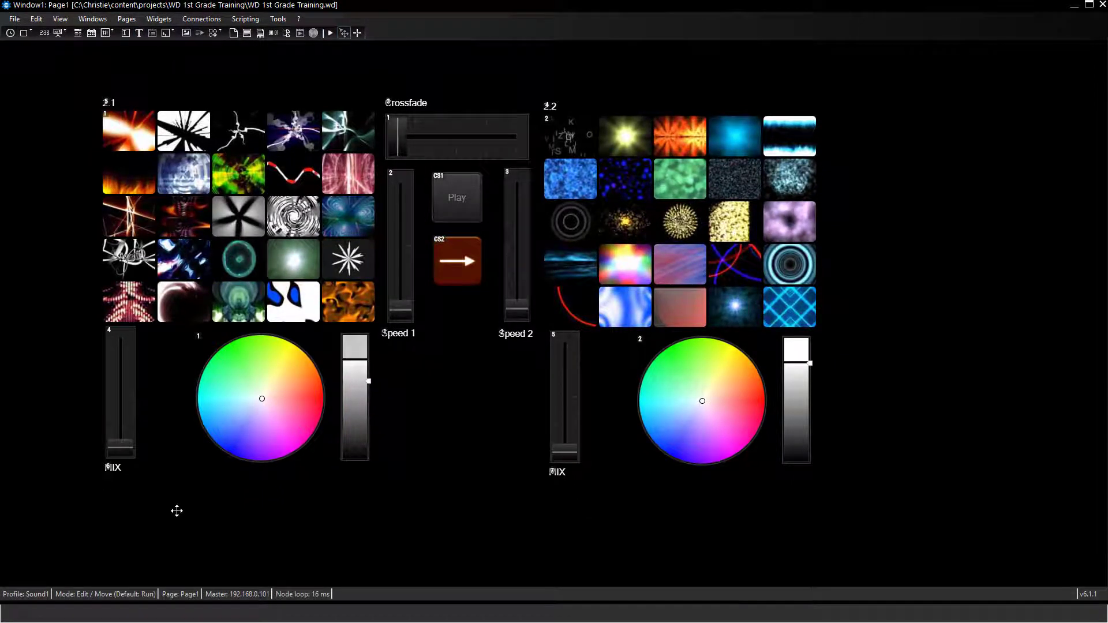
Step: Draw a rounded rectangle of about 1266 x 723 as a frame around all widgets on the page
right_click(180, 509)
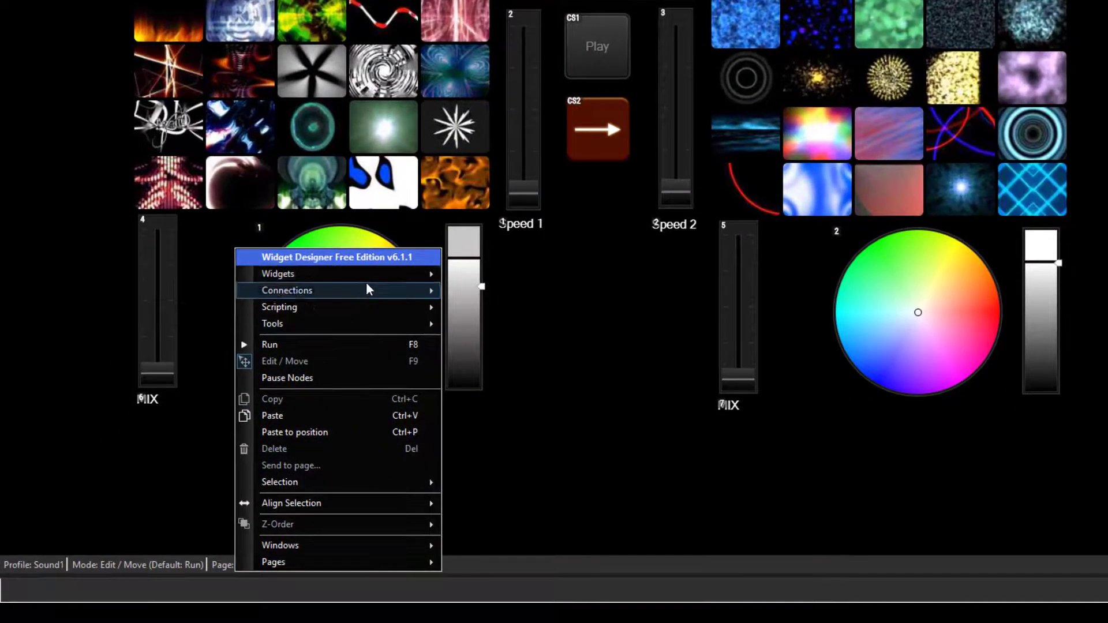
mouse_move(283, 372)
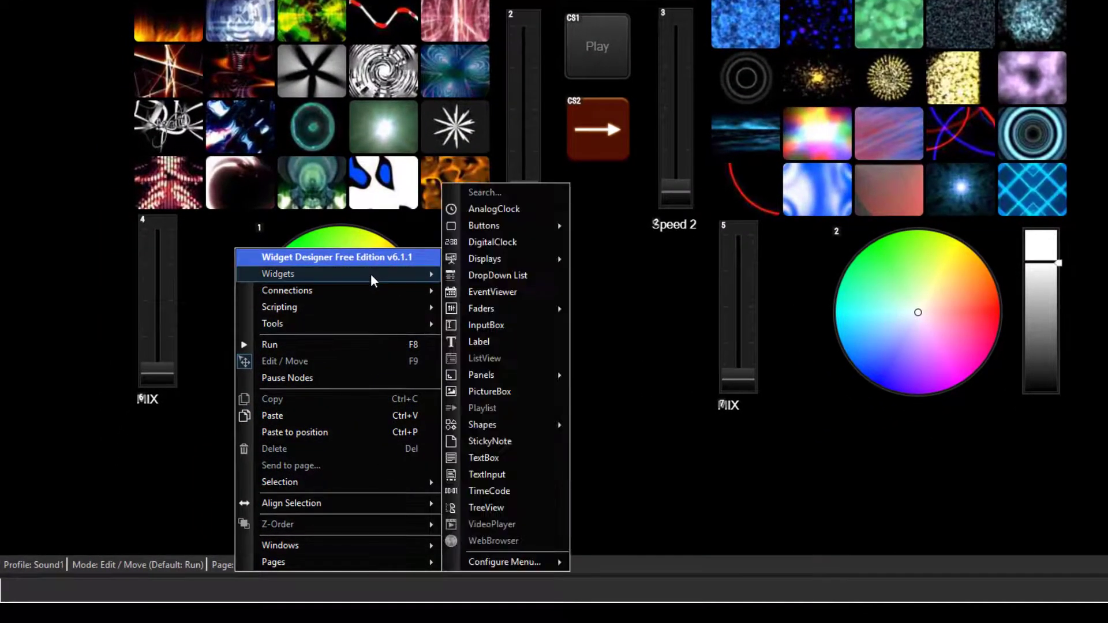
mouse_move(489, 423)
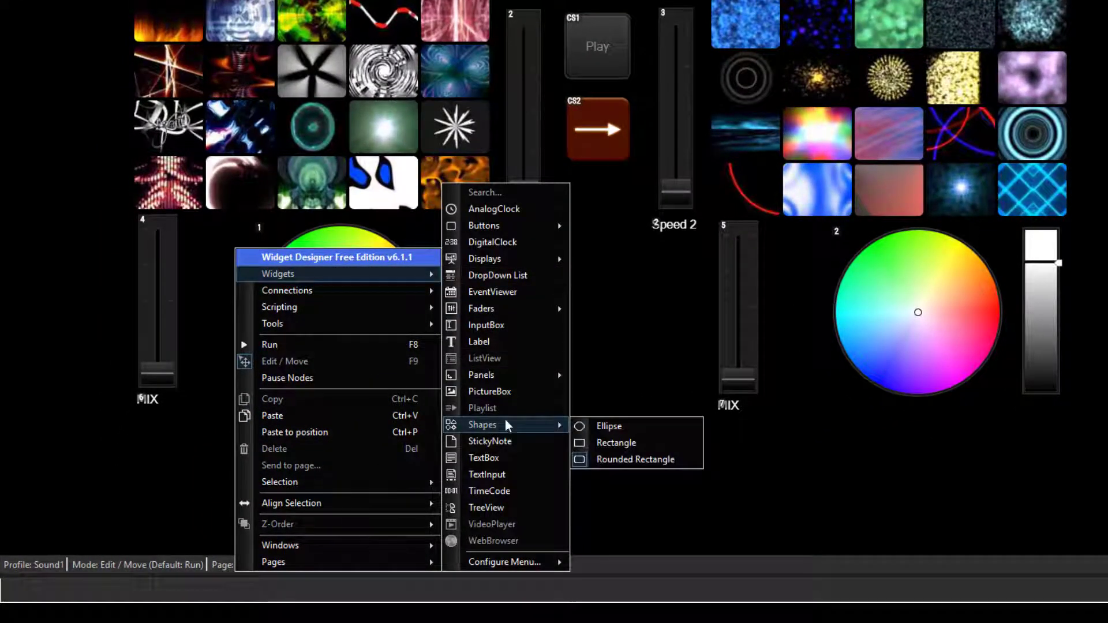
left_click(589, 460)
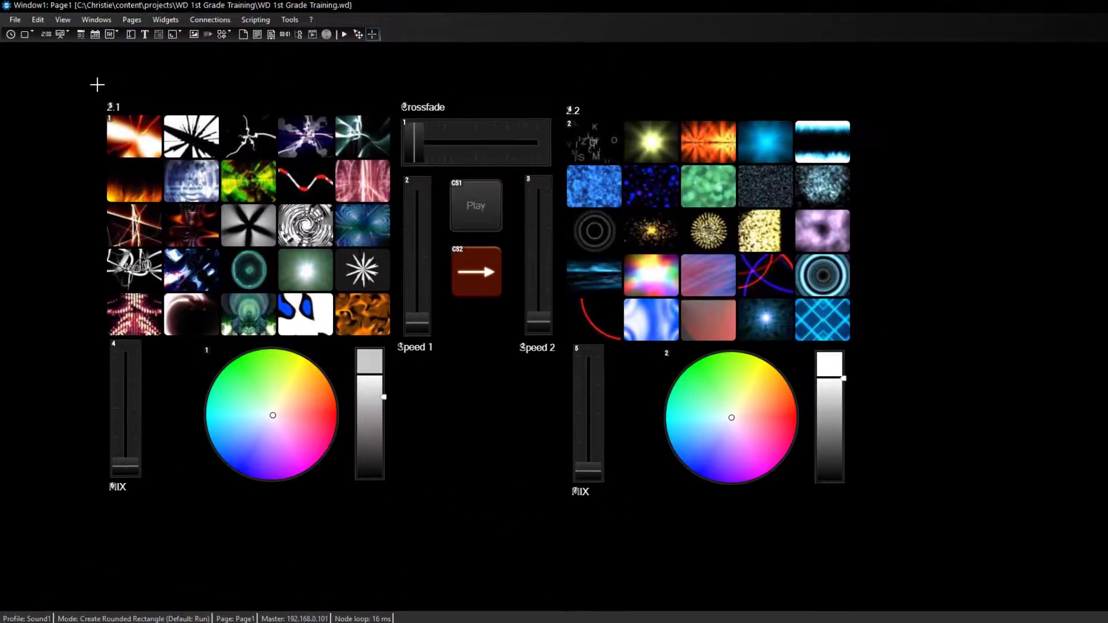
left_click_drag(97, 85, 859, 520)
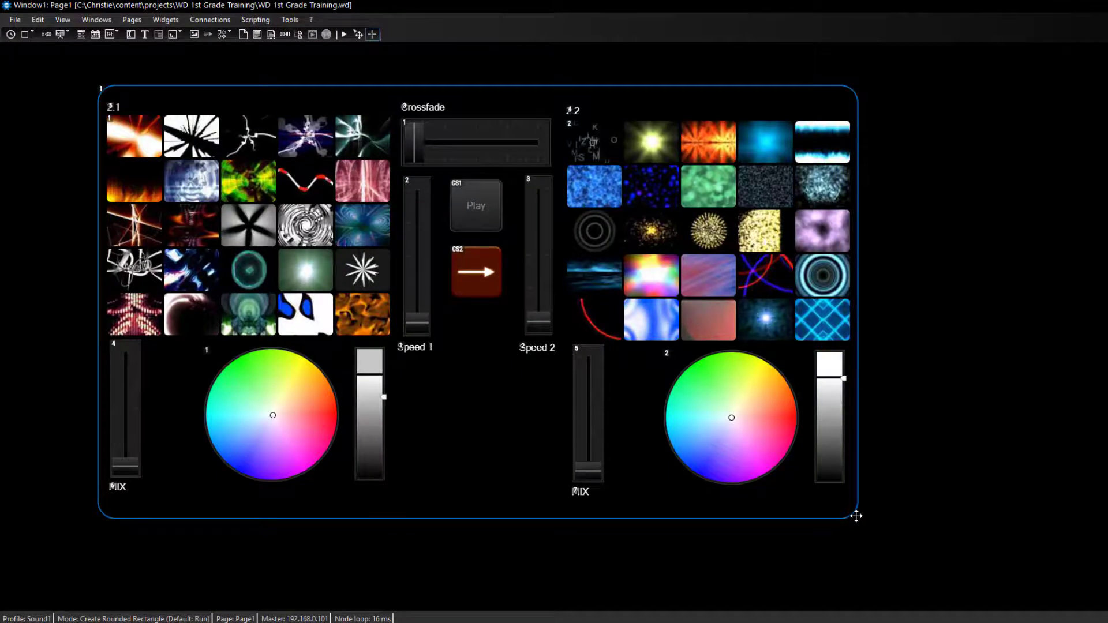
Step: Set the rounded rectangle's line color to pink (Red 255, Green 0, Blue 128)
double_click(856, 516)
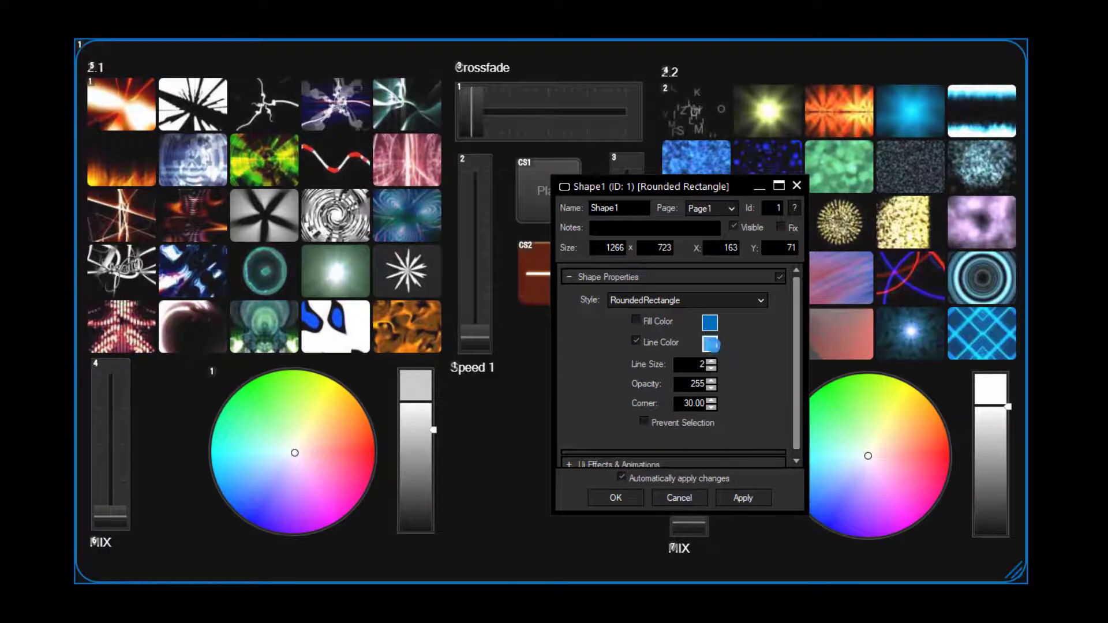
left_click(713, 345)
left_click(656, 191)
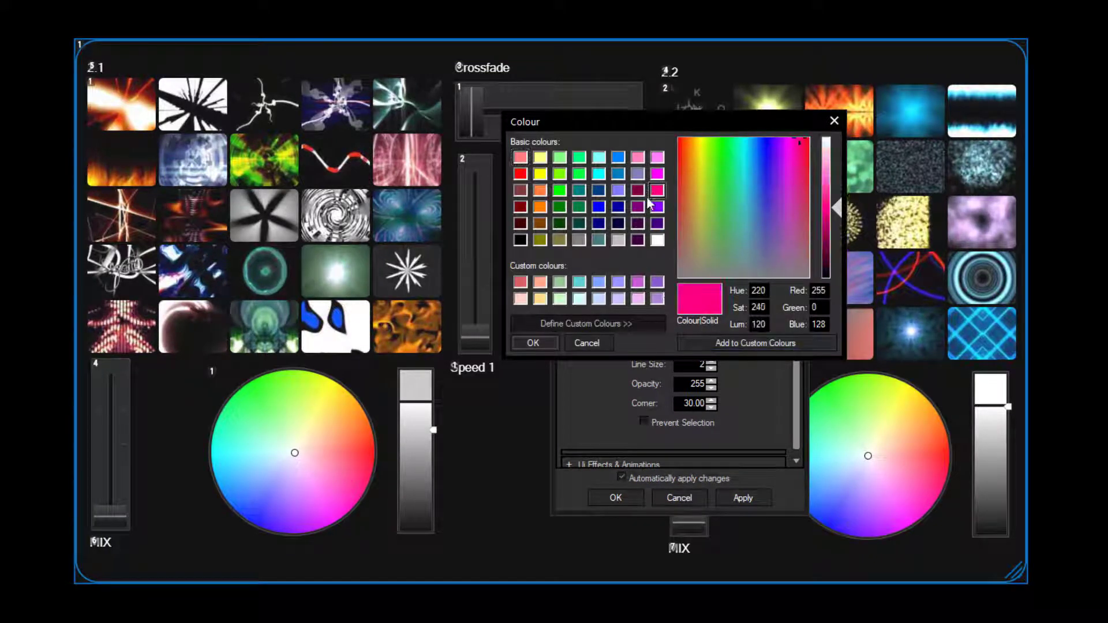
left_click(515, 341)
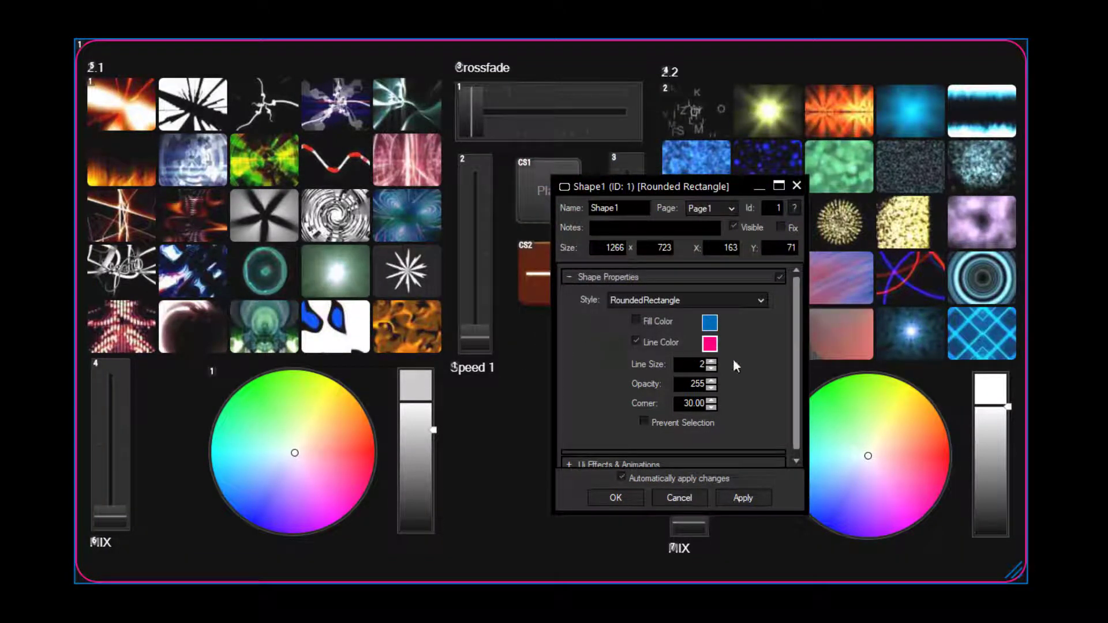
Step: Set the rounded rectangle's line size to 4 after trying thinner and thicker outlines
left_click(714, 368)
left_click(715, 368)
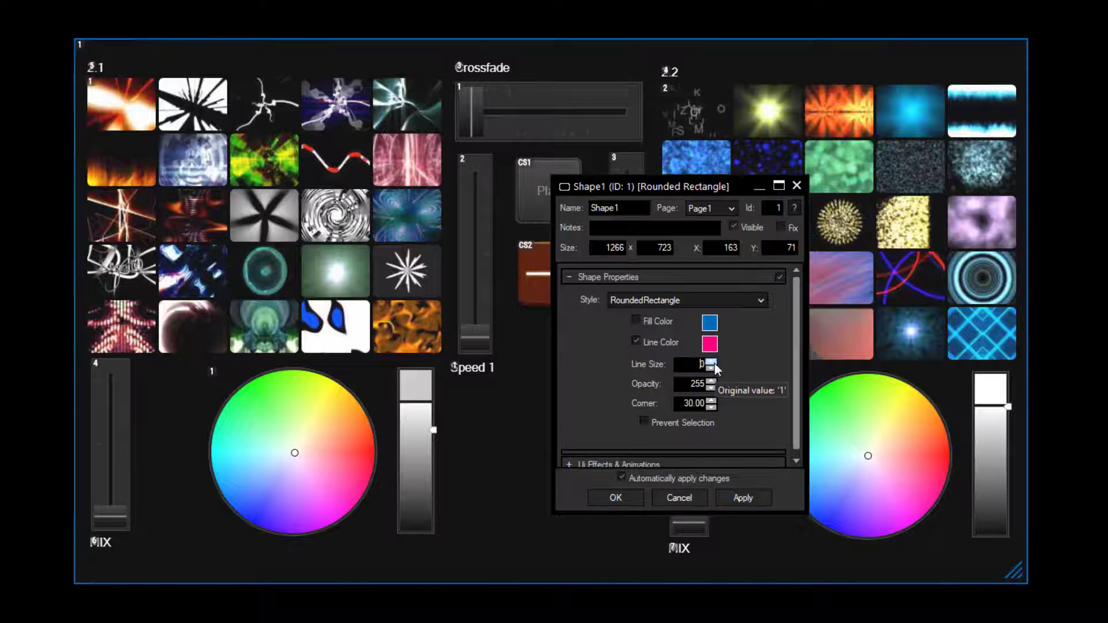
left_click(714, 364)
left_click(715, 364)
left_click(715, 363)
left_click(715, 364)
left_click(715, 364)
left_click(714, 364)
left_click(713, 370)
left_click(712, 371)
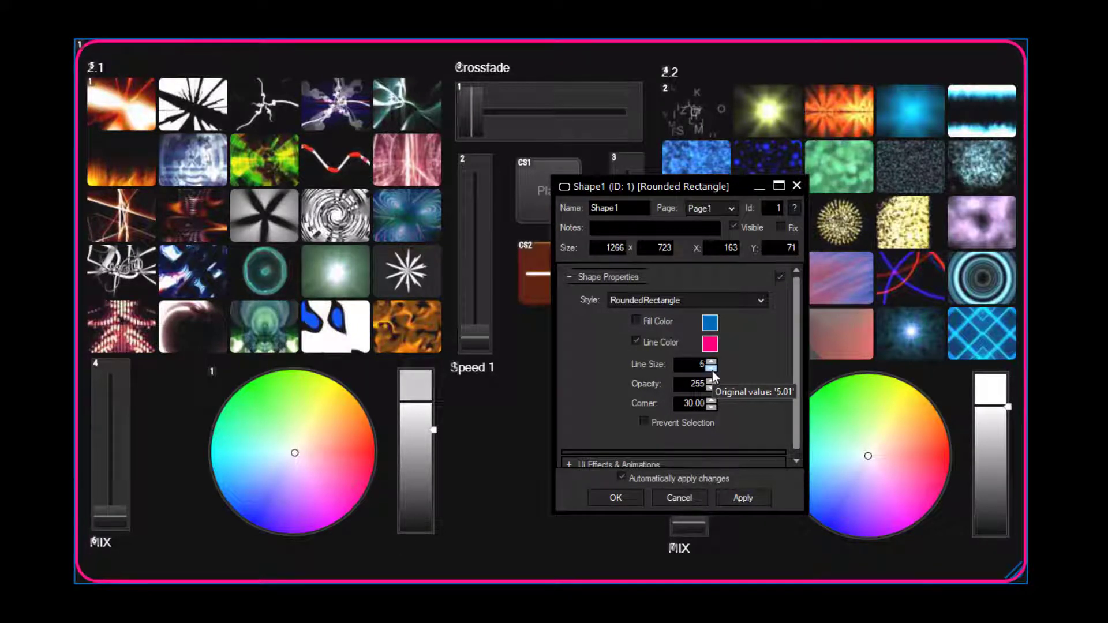
Step: Try larger corner values for the rounded rectangle and set its corner to 27
left_click(713, 399)
left_click(713, 399)
left_click(714, 399)
left_click(713, 398)
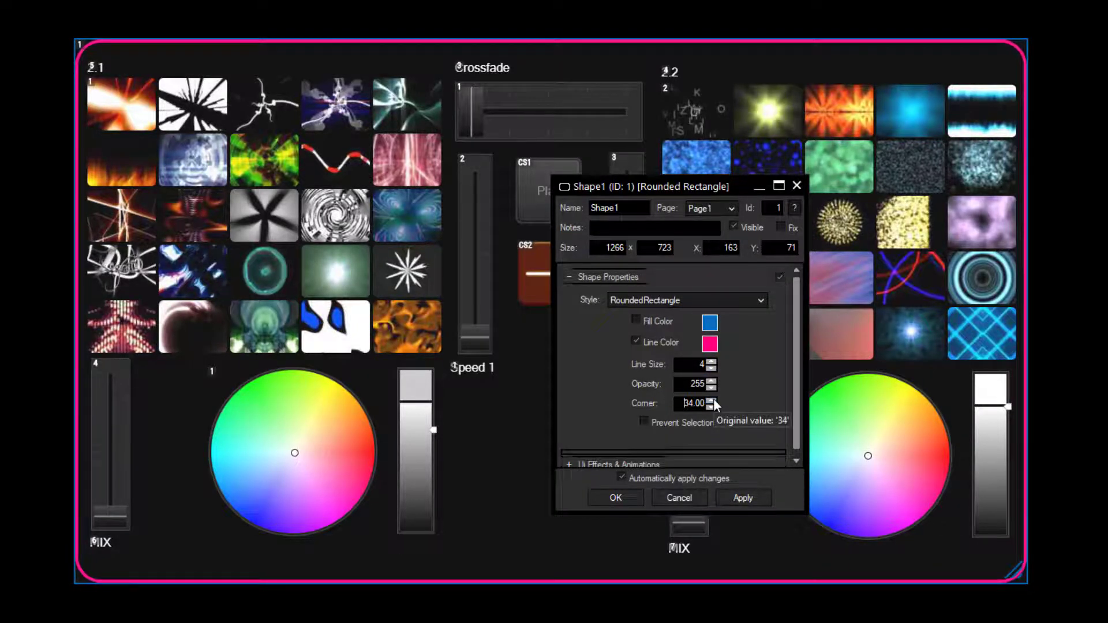
left_click(713, 398)
left_click(713, 398)
left_click(714, 398)
left_click(713, 409)
left_click(712, 408)
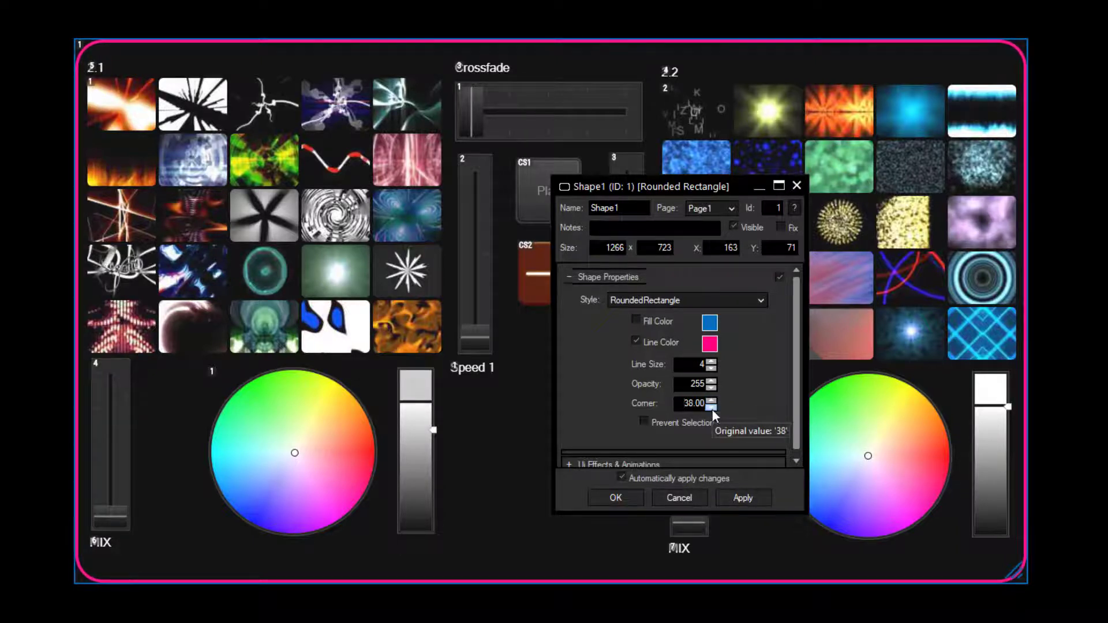
left_click(712, 409)
left_click(712, 409)
left_click(713, 409)
left_click(712, 408)
left_click(712, 408)
left_click(712, 409)
left_click(713, 408)
left_click(712, 409)
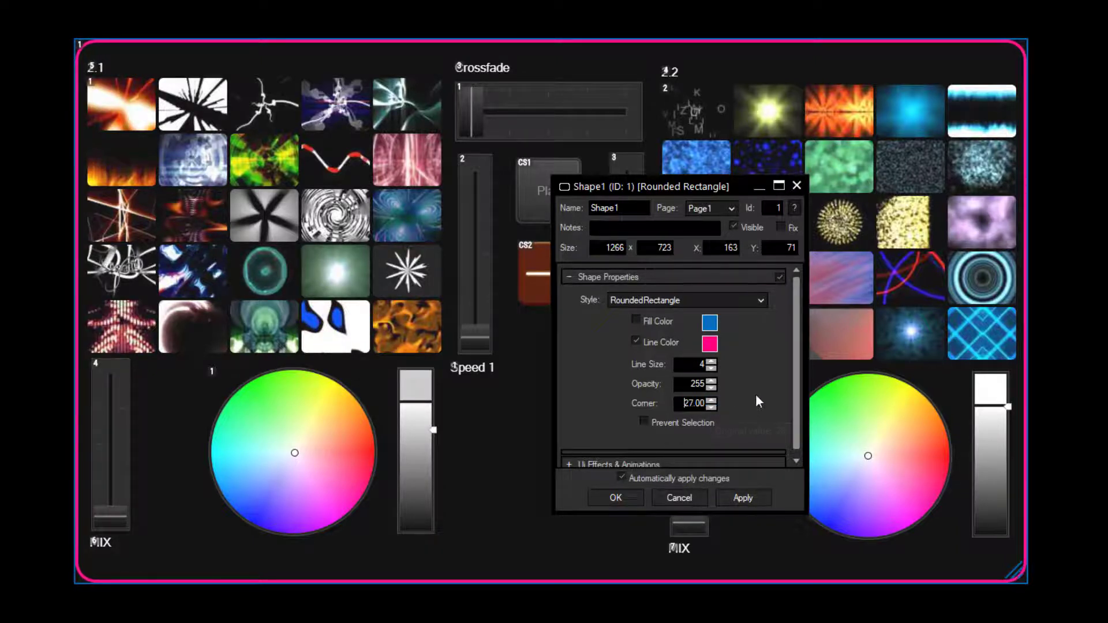
Step: Try the blue fill color on the rounded rectangle and turn the fill off again
left_click(637, 321)
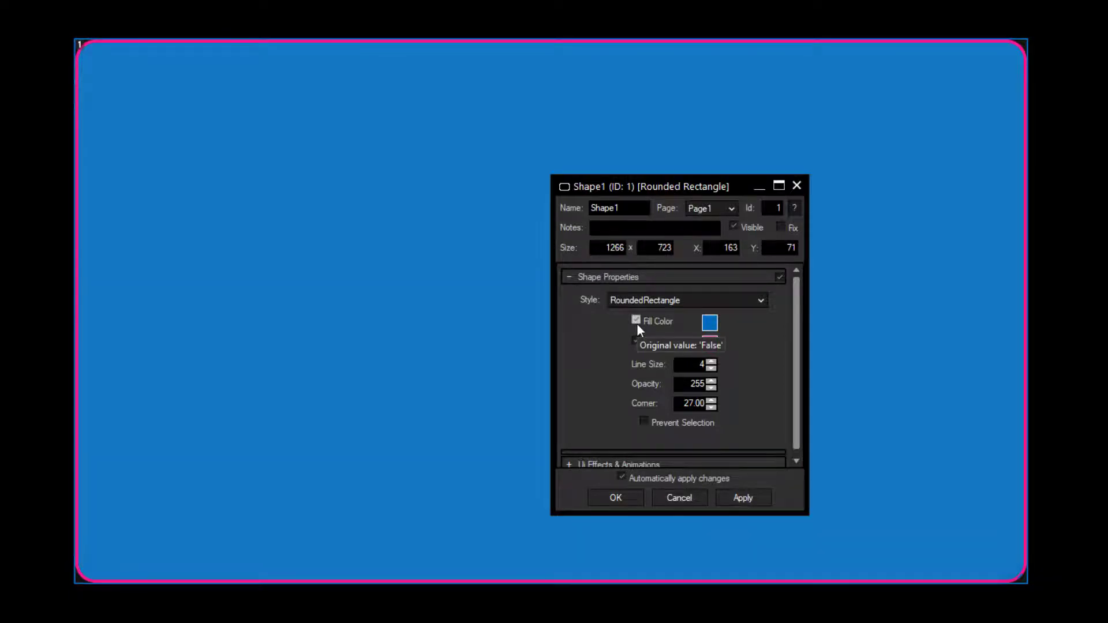
left_click(636, 323)
left_click(636, 321)
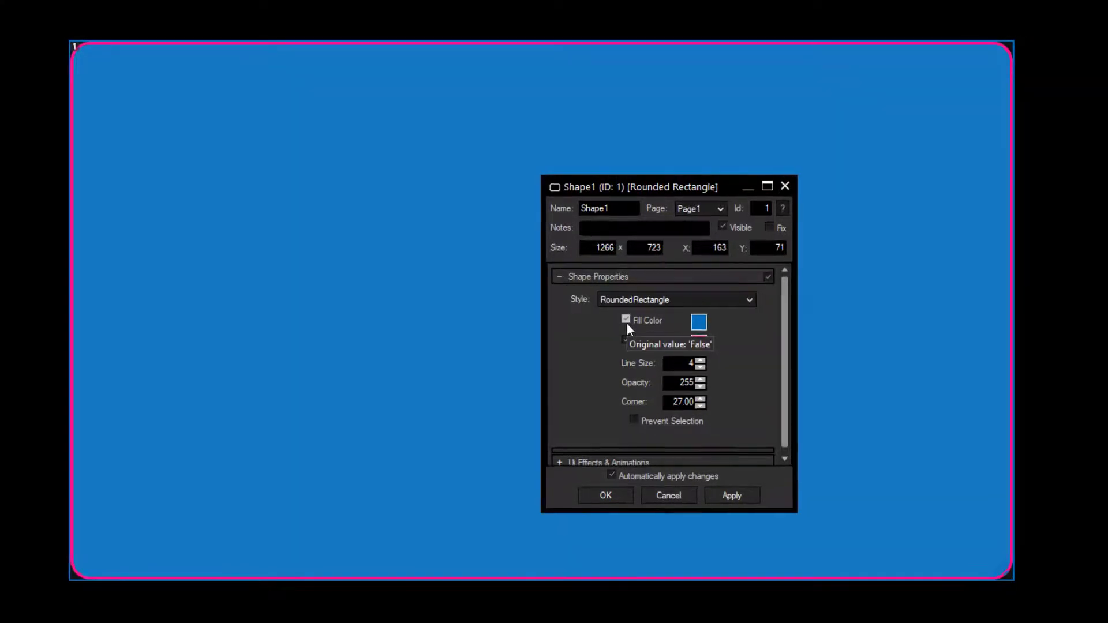
left_click(636, 321)
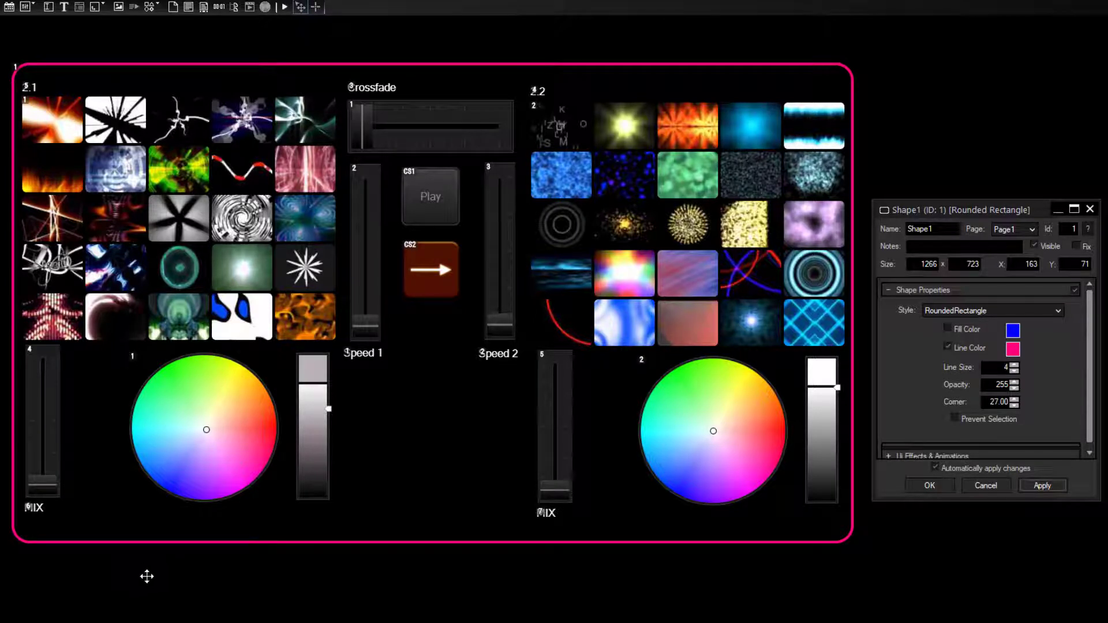
Step: Switch the page to Run mode and enable Prevent Selection for the rounded rectangle
left_click(282, 9)
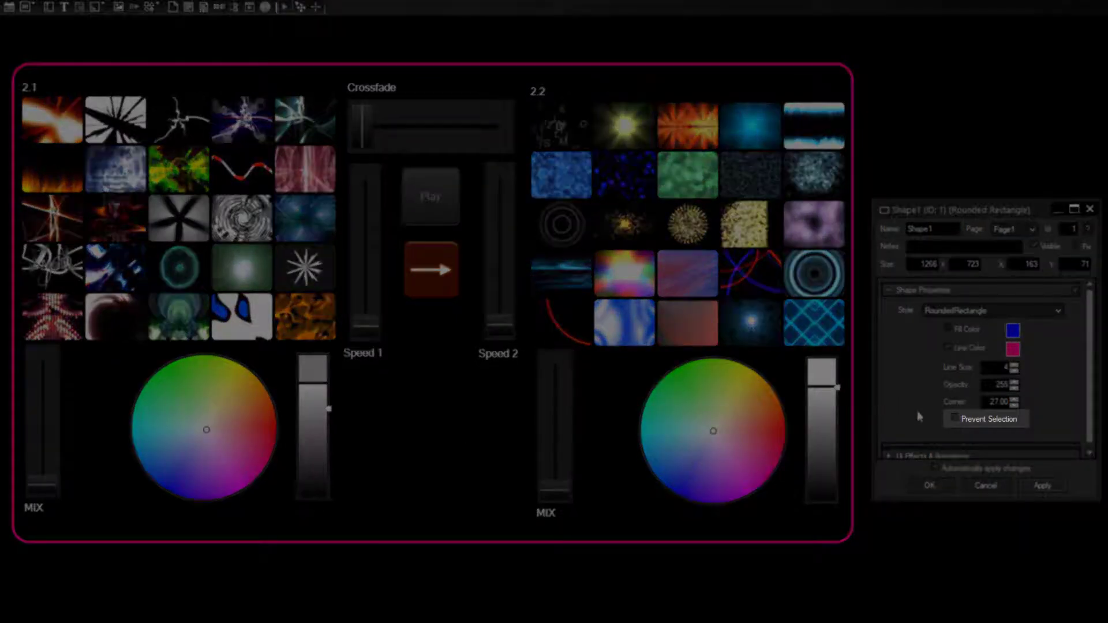
left_click(955, 419)
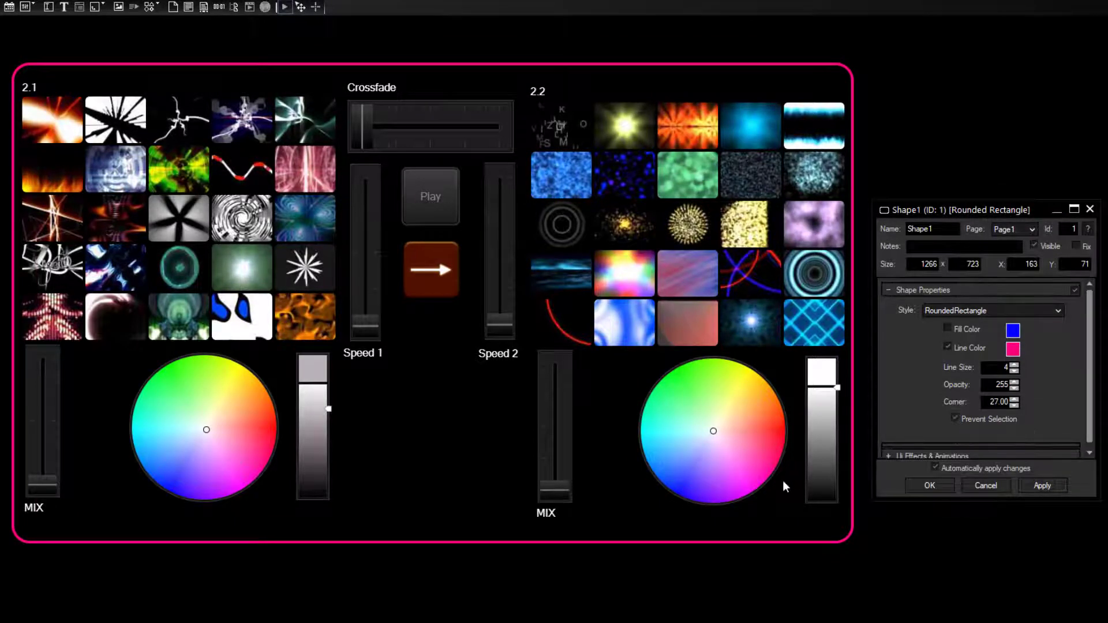
Step: Test the second mix fader, the Speed 1 fader and the crossfade arrow button, and apply and confirm the rounded rectangle's properties
mouse_move(550, 492)
left_mouse_down()
mouse_move(563, 389)
mouse_move(562, 507)
left_mouse_up()
mouse_move(366, 321)
left_mouse_down()
mouse_move(375, 246)
mouse_move(371, 341)
left_mouse_up()
left_click(436, 285)
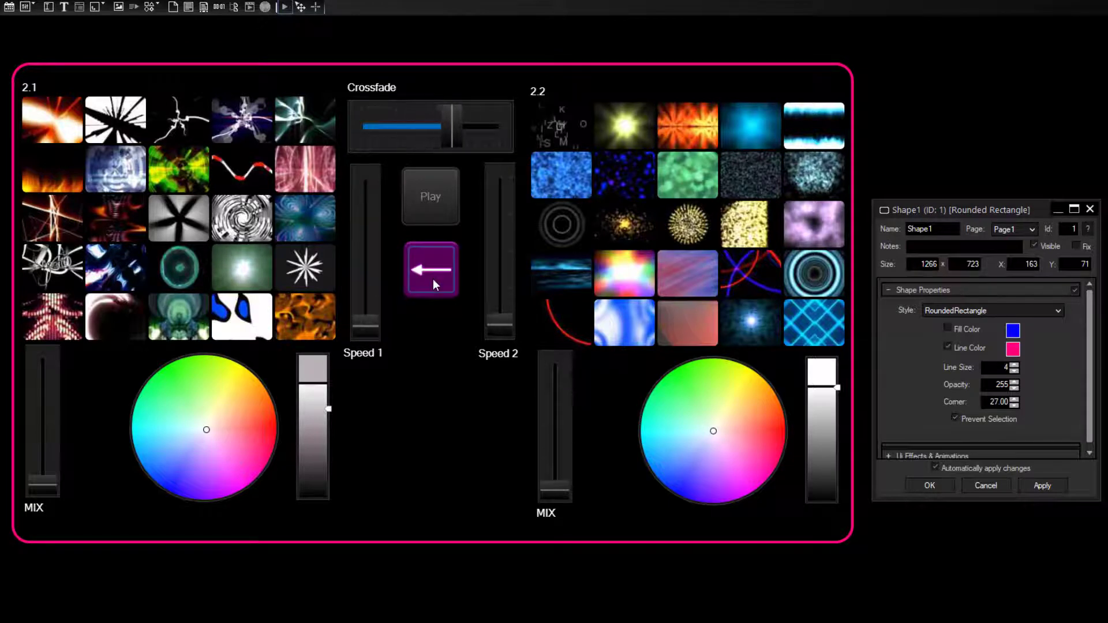
left_click(437, 283)
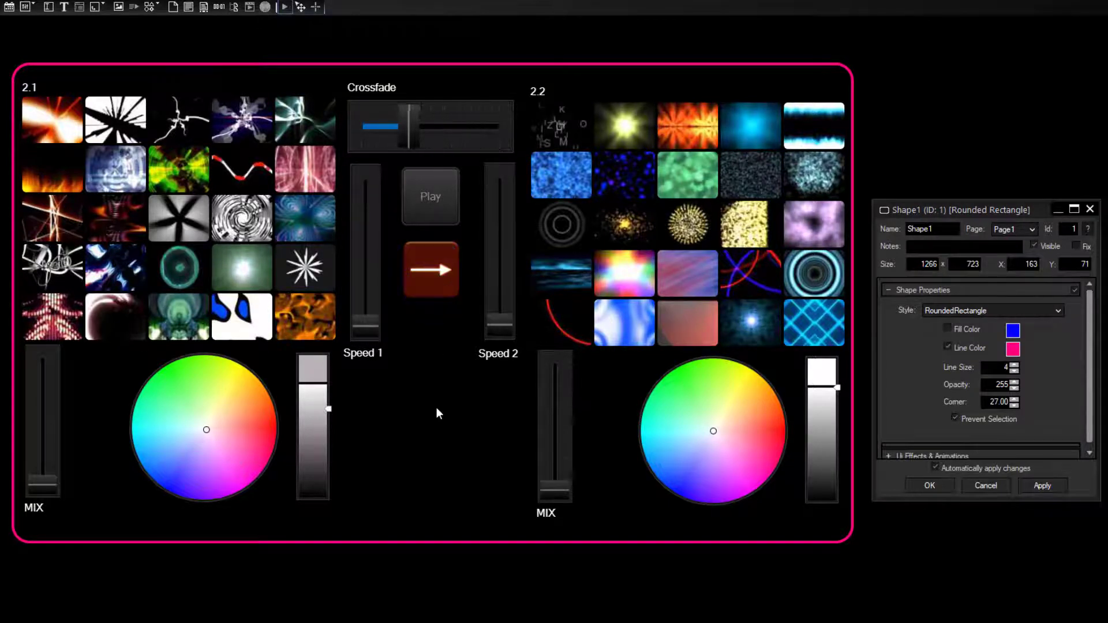
left_click(1045, 488)
left_click(930, 485)
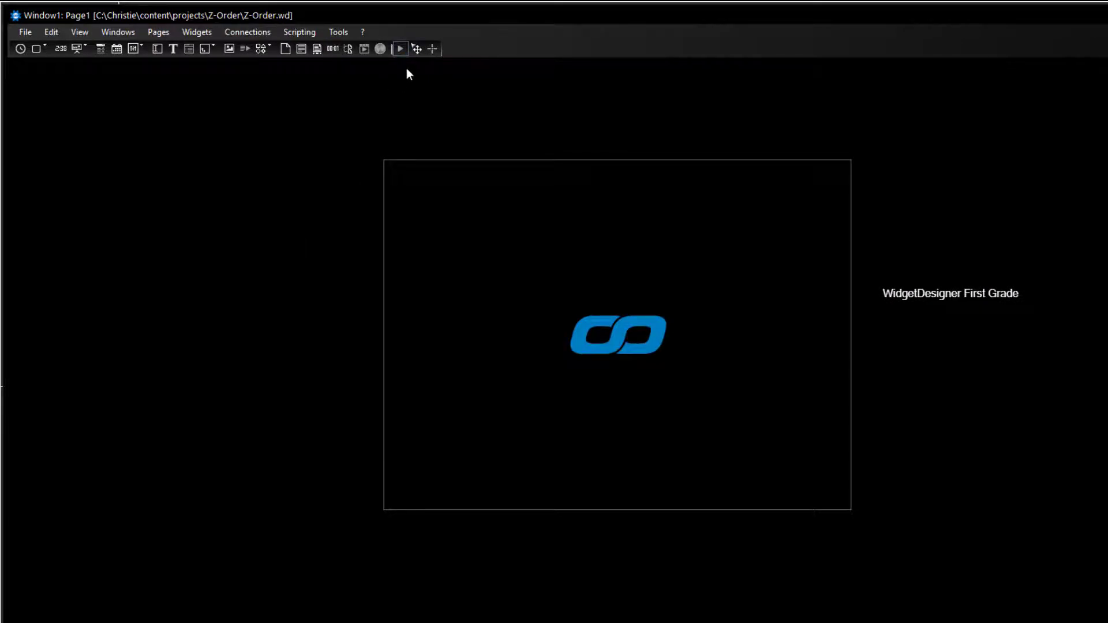
Step: Switch to Edit mode, bring the WidgetDesigner First Grade label to the front of the Z-Order and shift it slightly
left_click(417, 48)
mouse_move(948, 296)
left_mouse_down()
mouse_move(290, 314)
mouse_move(939, 301)
left_mouse_up()
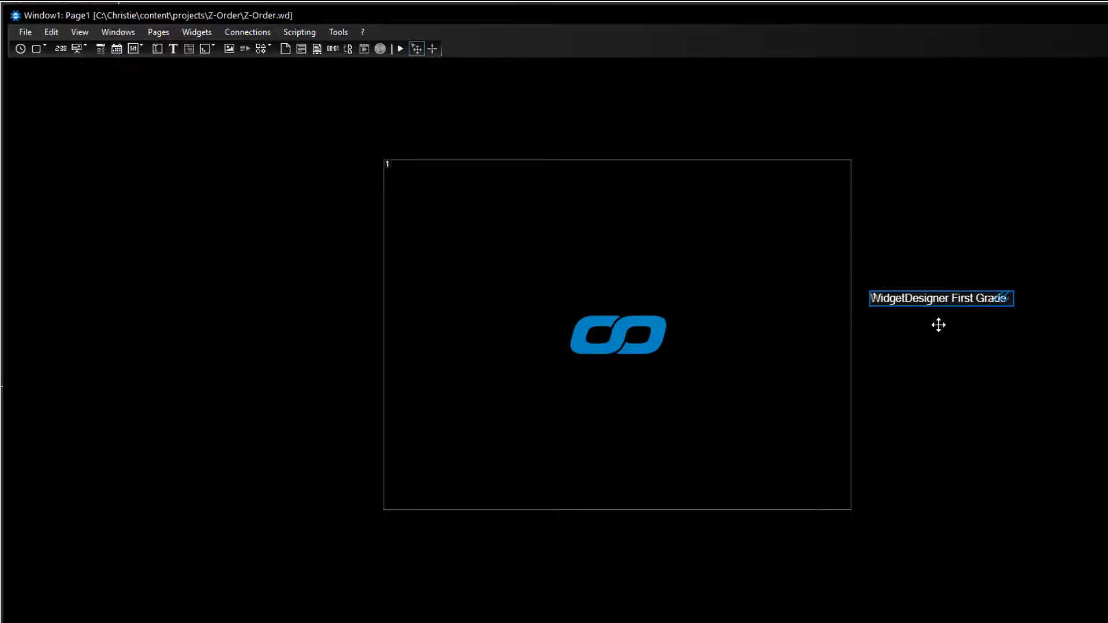
right_click(950, 300)
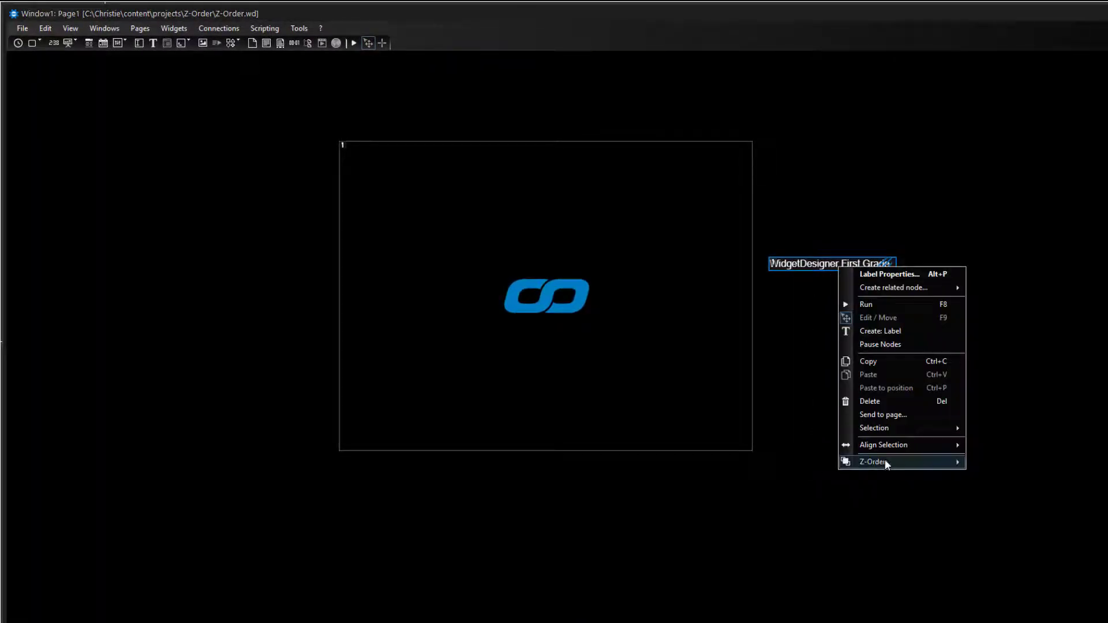
mouse_move(886, 464)
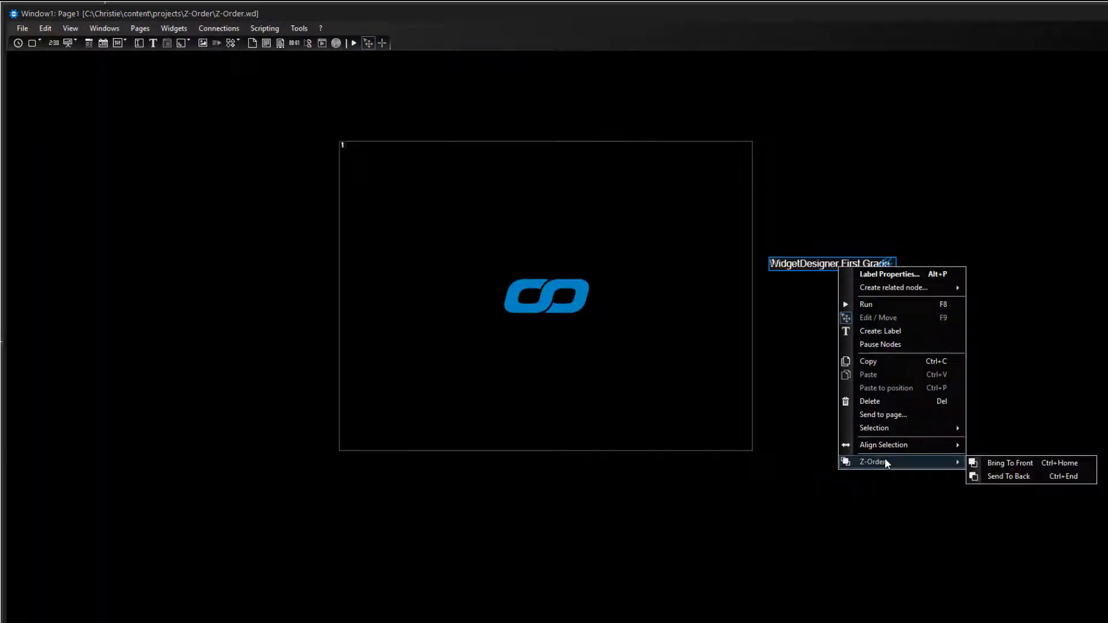
left_click(1051, 461)
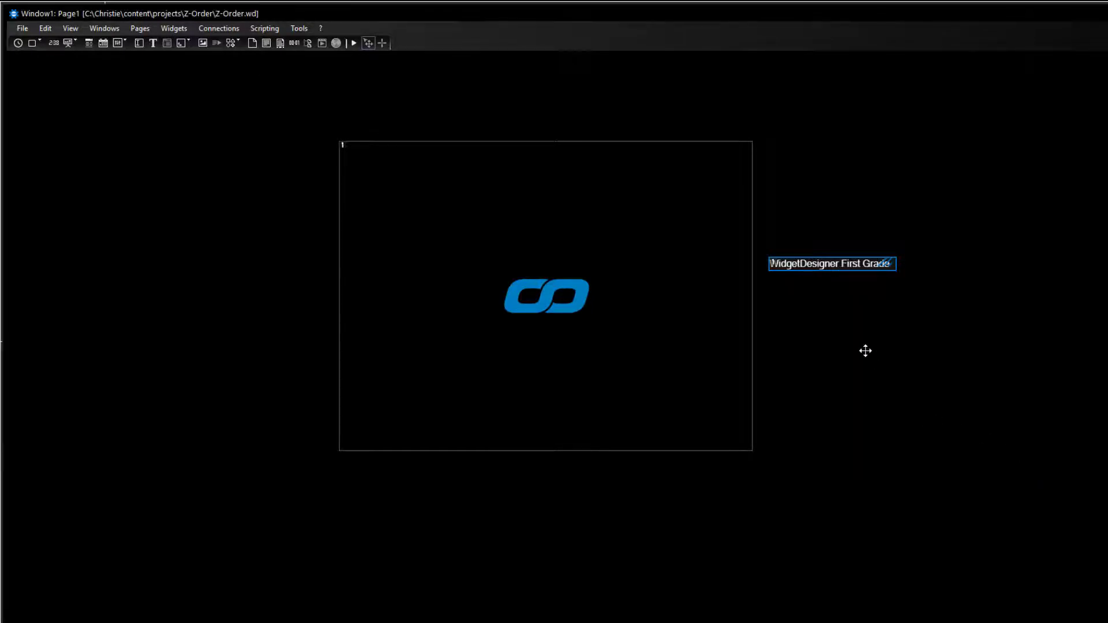
mouse_move(836, 267)
left_mouse_down()
mouse_move(248, 274)
mouse_move(847, 277)
left_mouse_up()
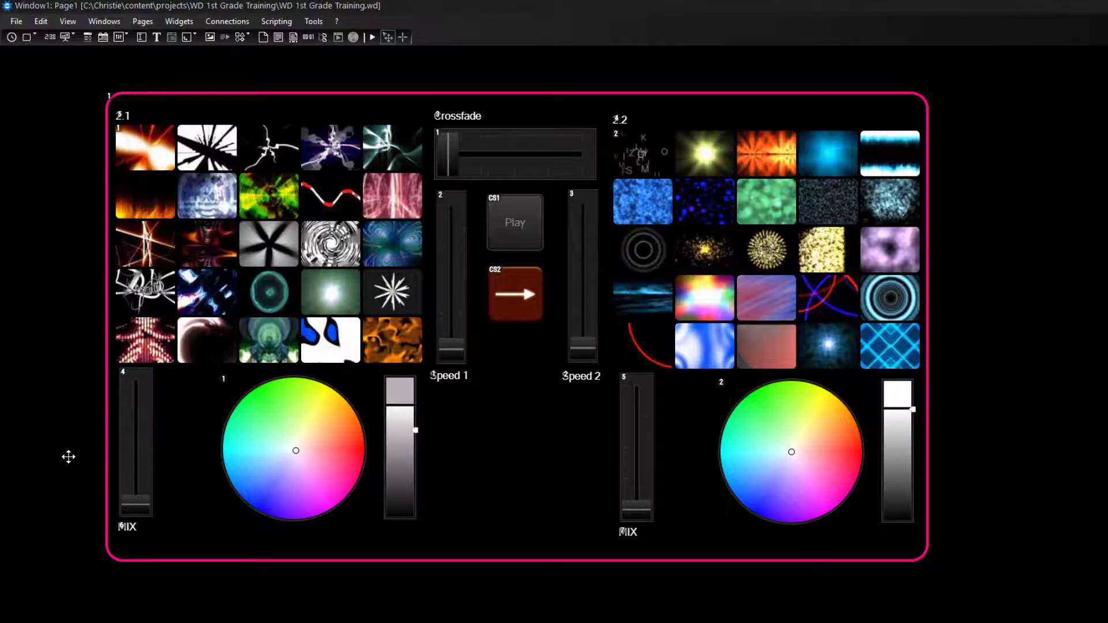
Step: Change the Play custom script button's label to Reset and apply it
right_click(542, 222)
left_click(545, 223)
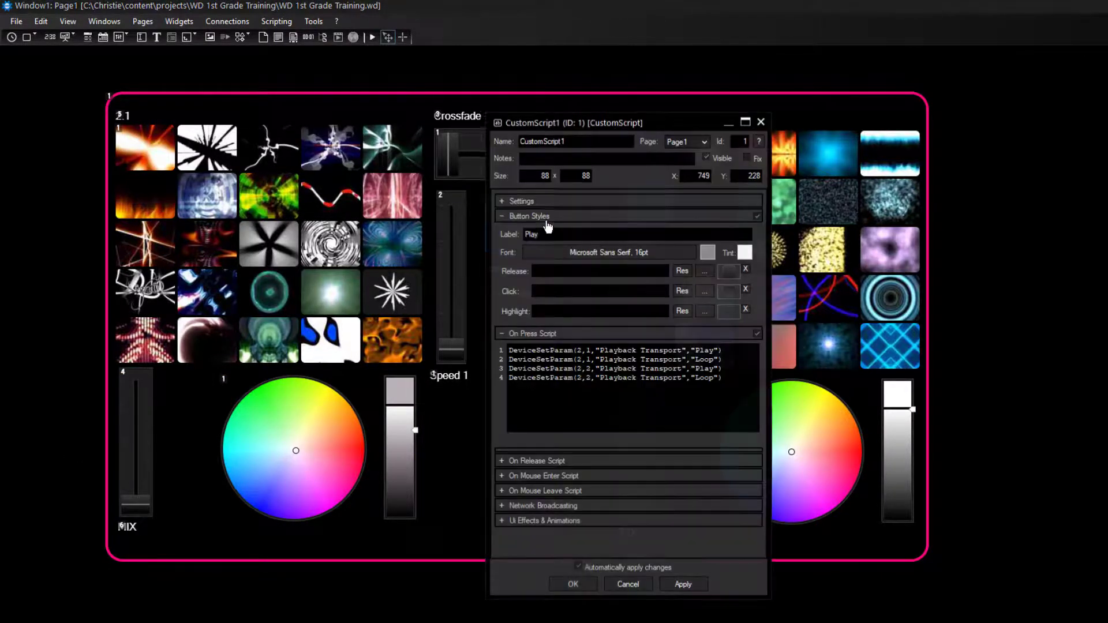
left_click_drag(559, 131, 671, 129)
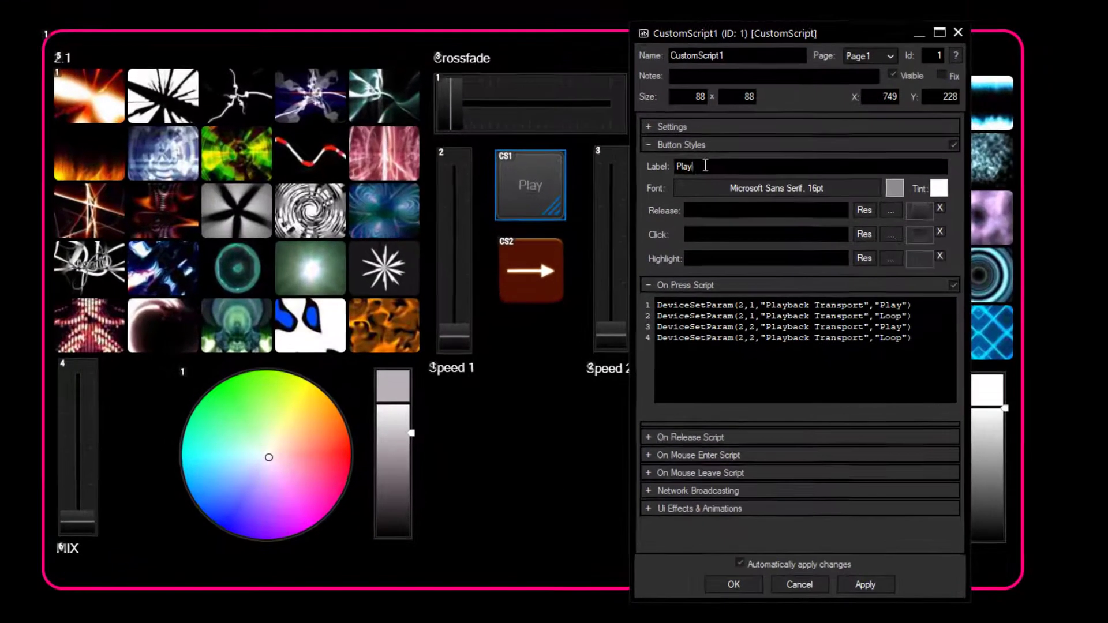
double_click(643, 202)
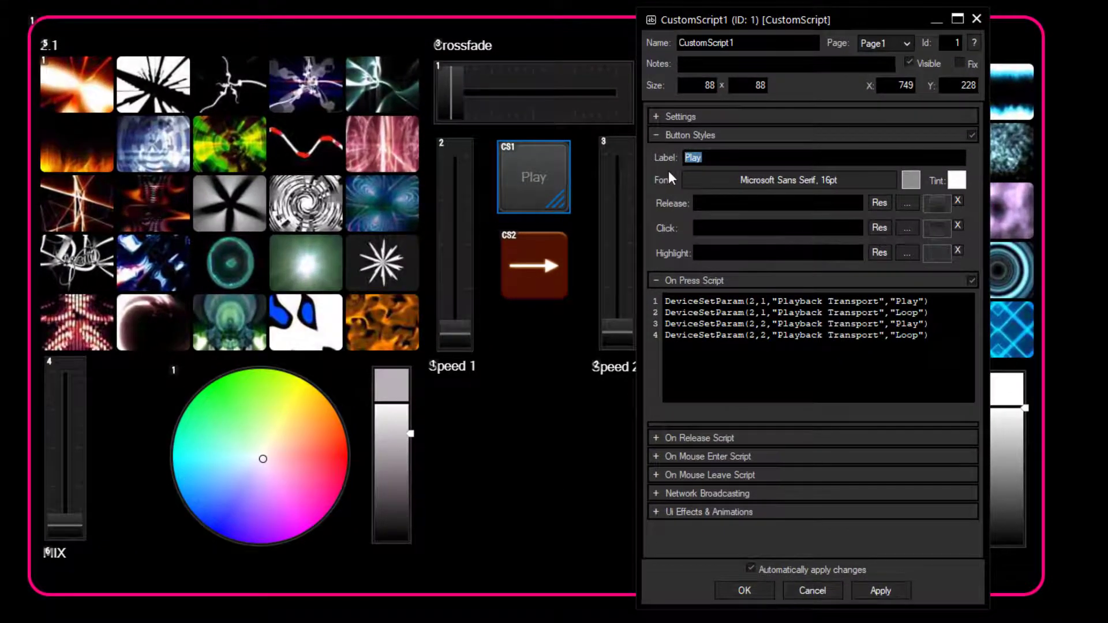
type("Reset")
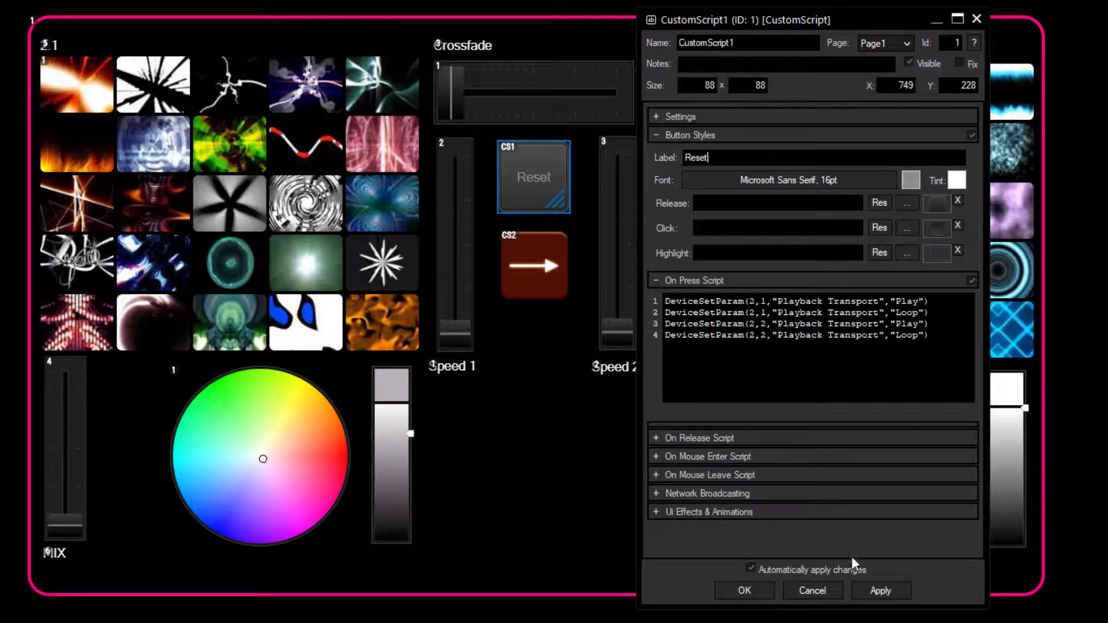
left_click(875, 590)
Step: Insert WDCustomScriptForceReleased(2) as the first line of the Reset button's On Press script and apply it
left_click(667, 303)
key("Return")
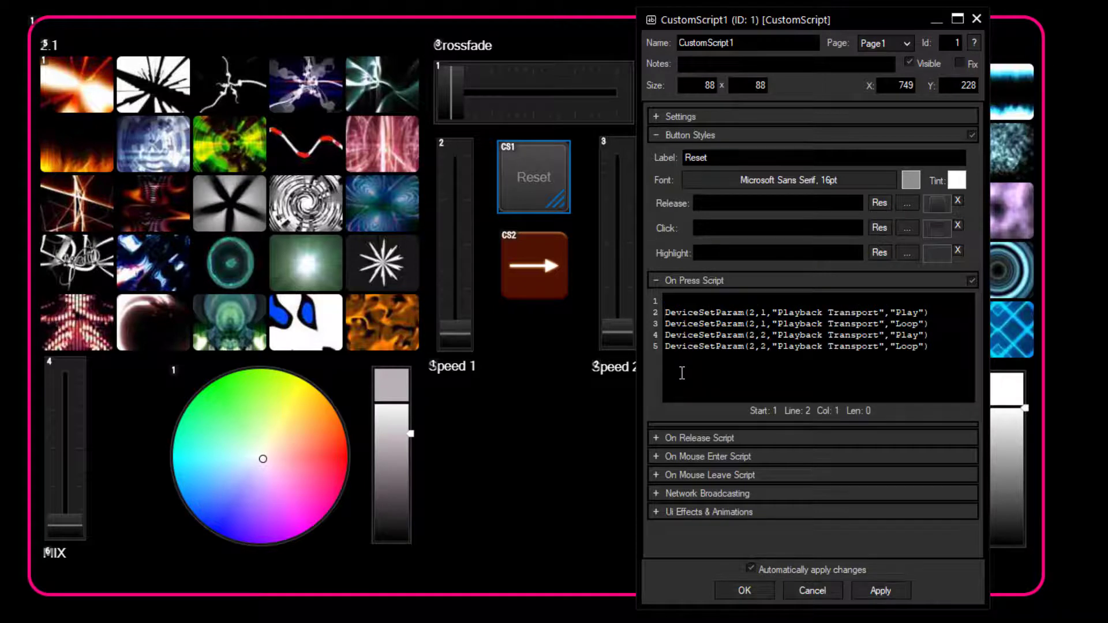
key("Up")
type("WDCu")
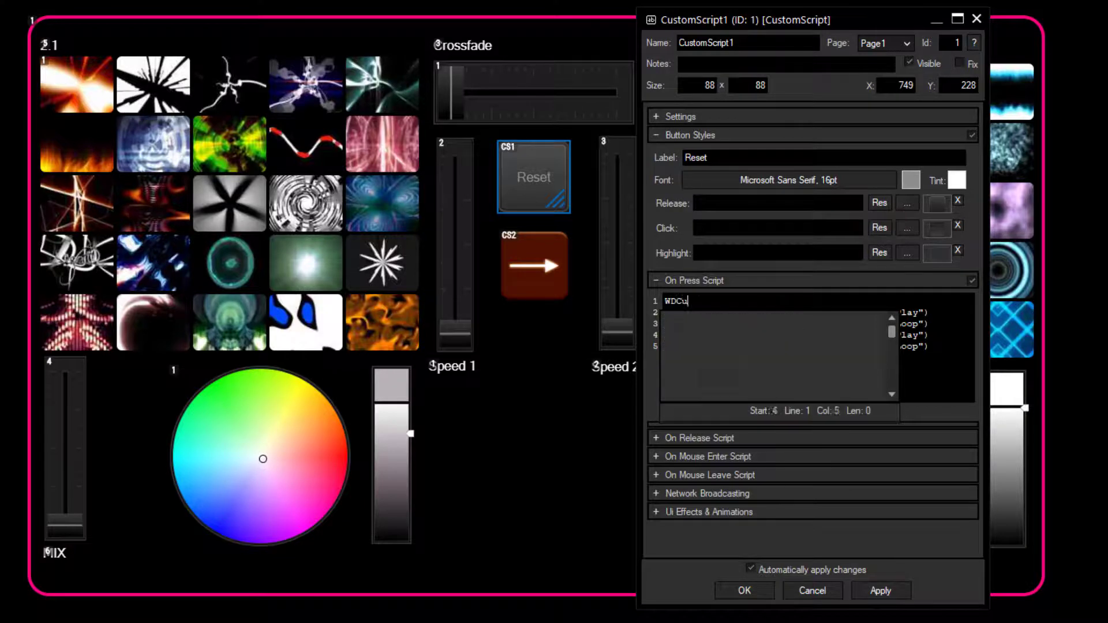
type("stomScript")
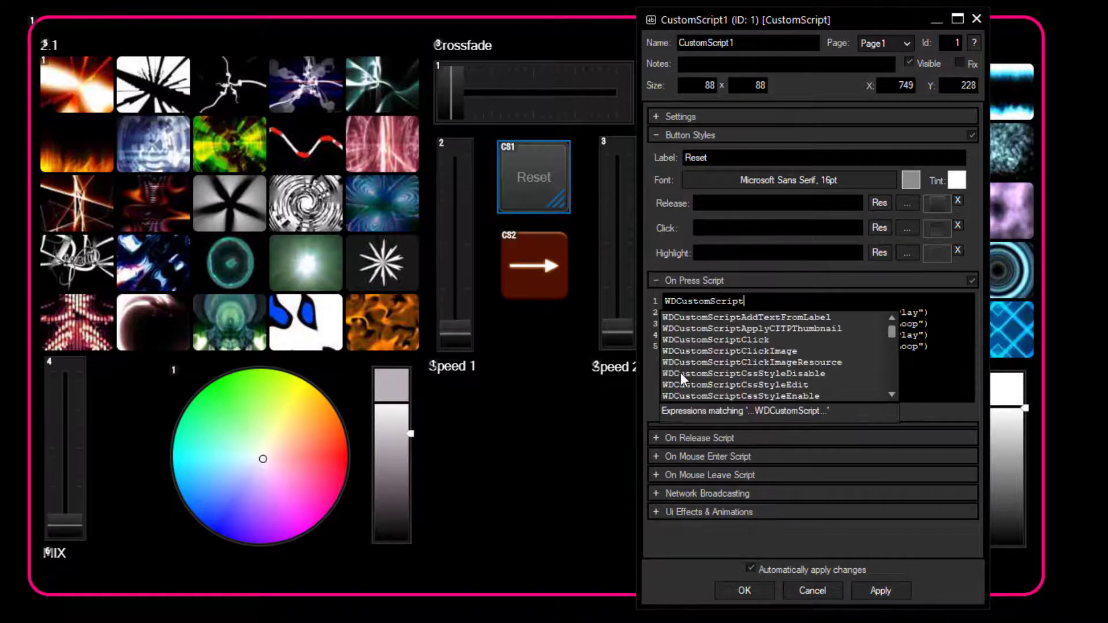
type("For")
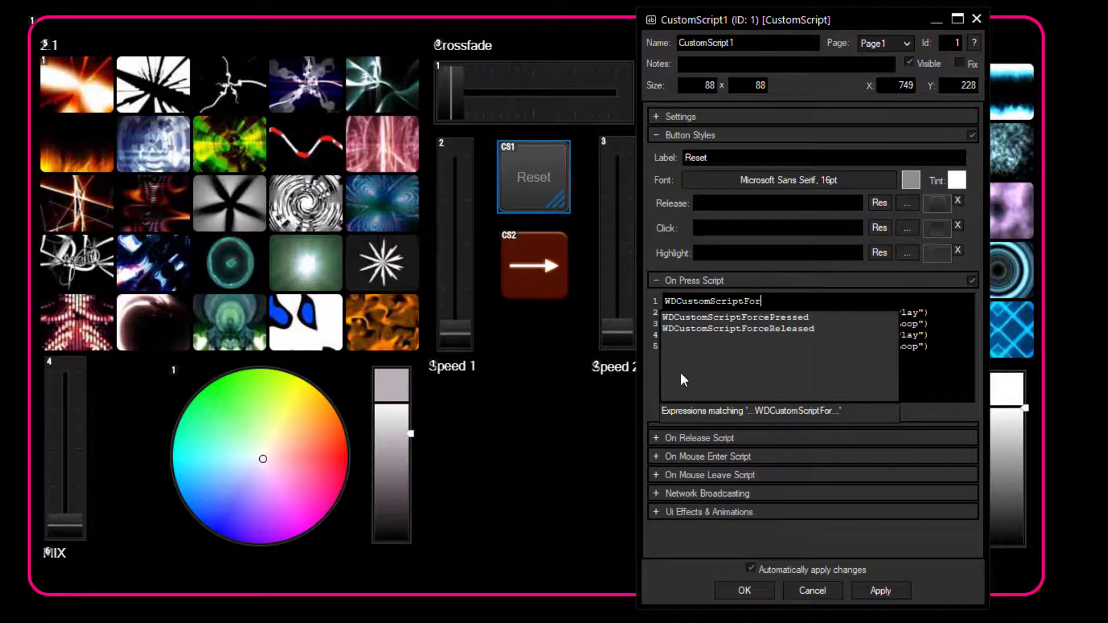
key("Down")
key("Down")
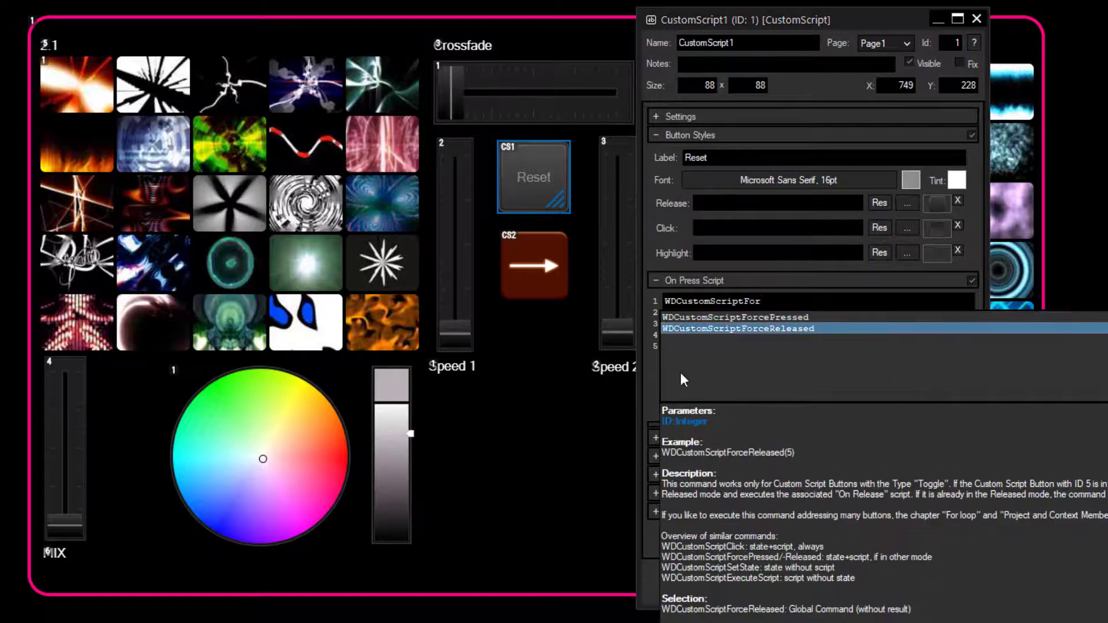
key("Return")
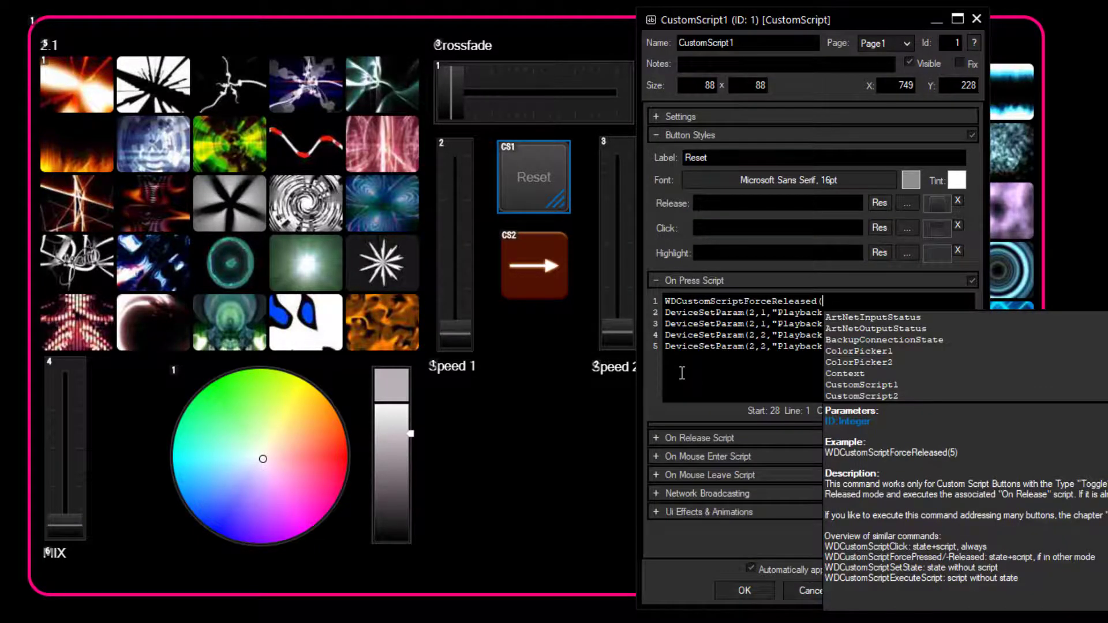
type("2")
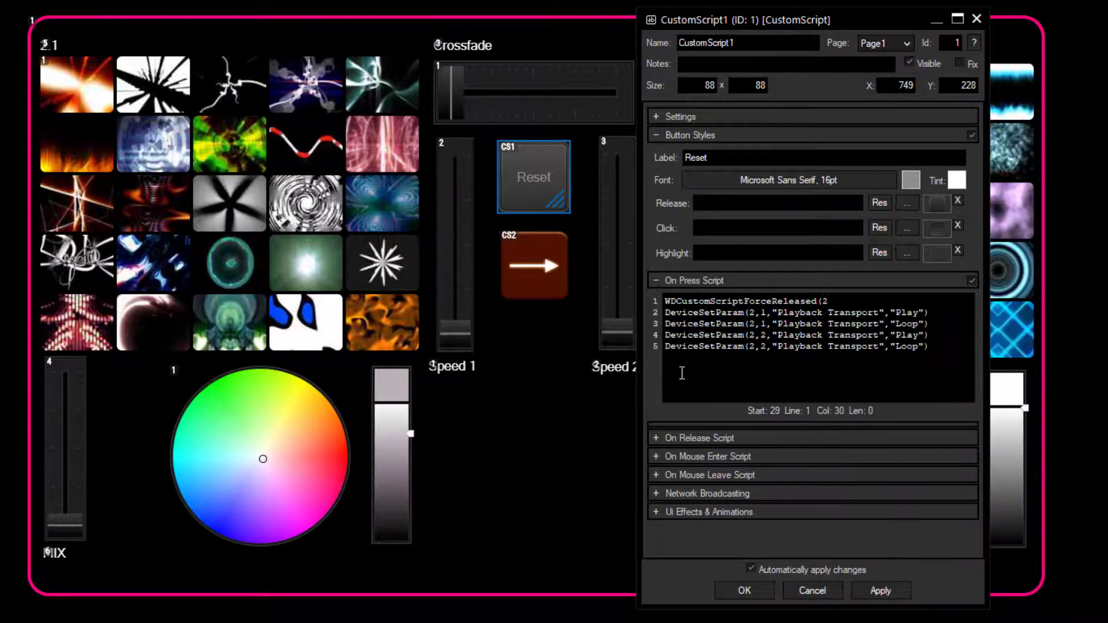
type(")")
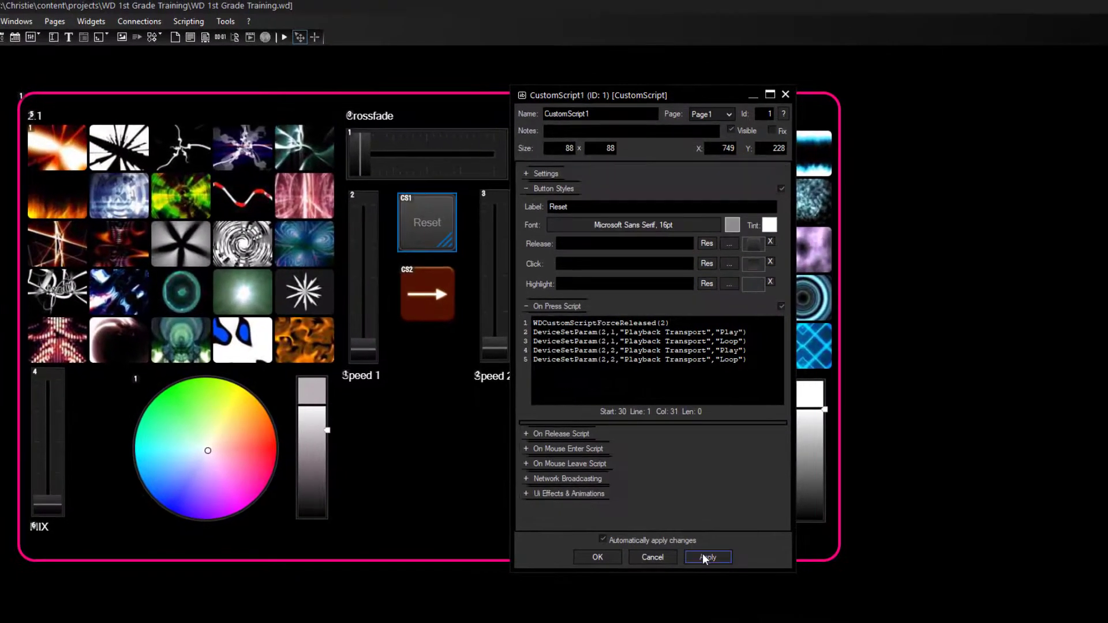
left_click(703, 558)
Step: Test in Run mode by triggering the crossfade arrow button and resetting it with the Reset button
left_click_drag(636, 97, 914, 101)
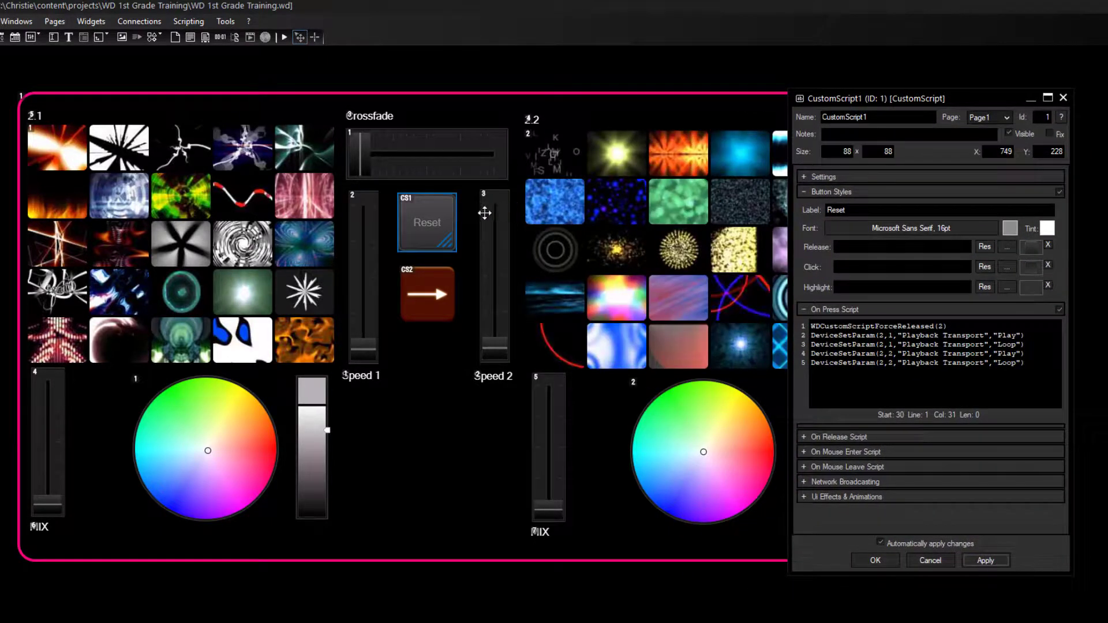
left_click(285, 37)
left_click(424, 291)
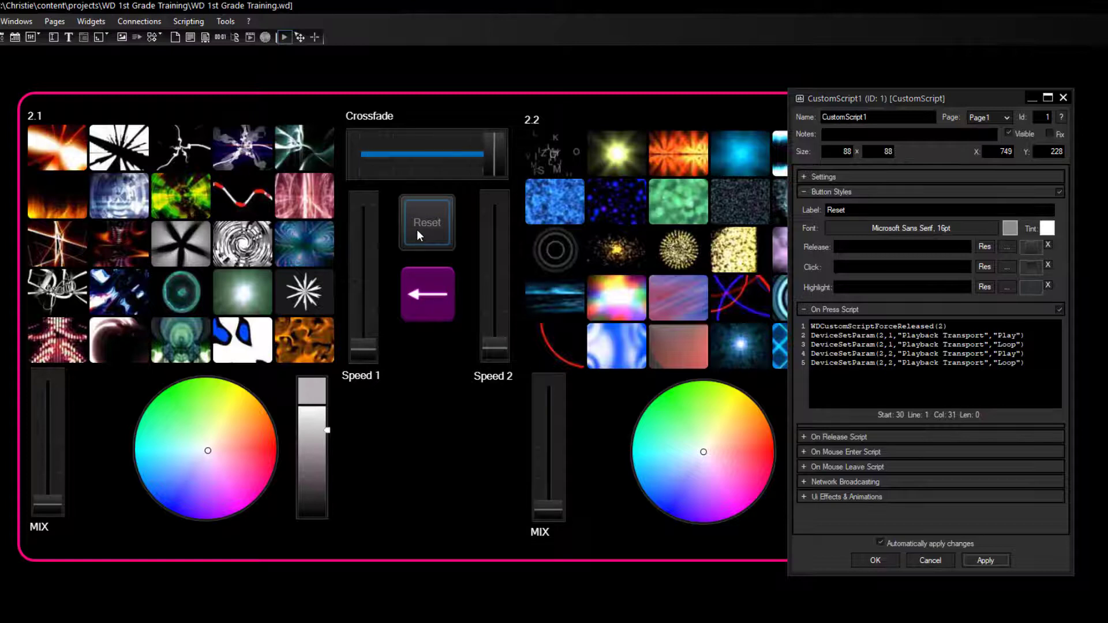
left_click(417, 229)
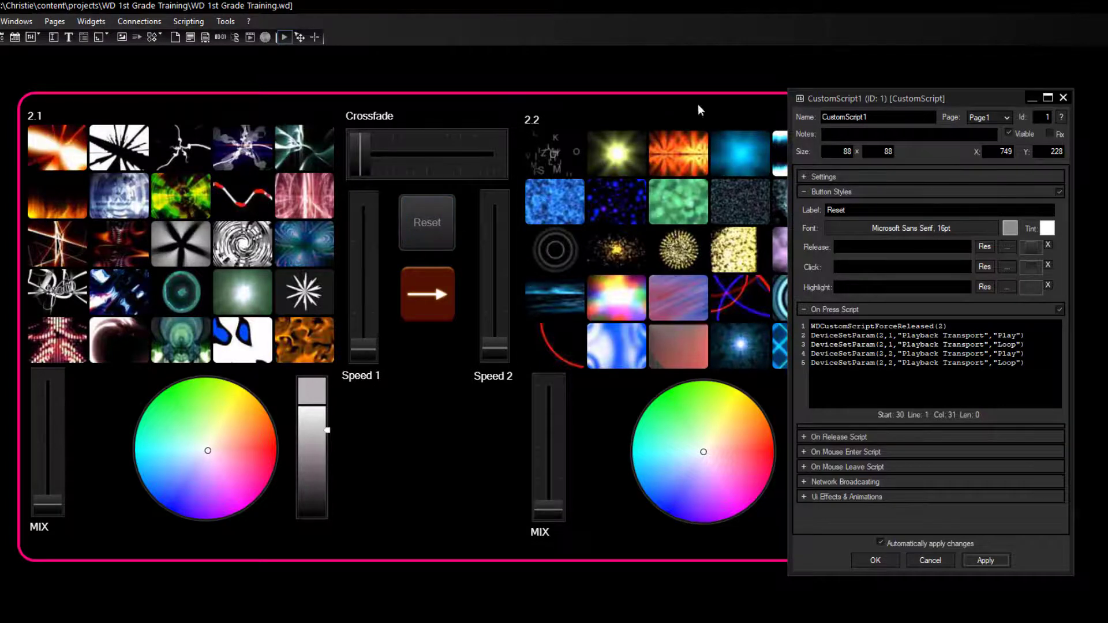
Step: Add an empty second line to the Reset script and move the Speed 1 fader to about 128 while viewing its properties
left_click_drag(832, 103, 601, 83)
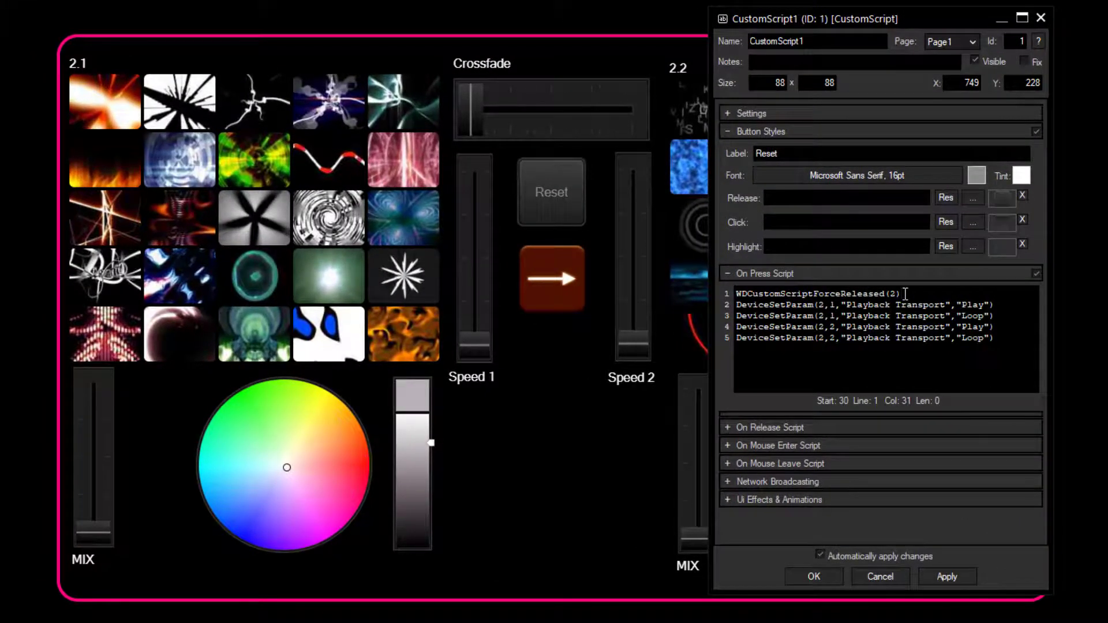
key("Return")
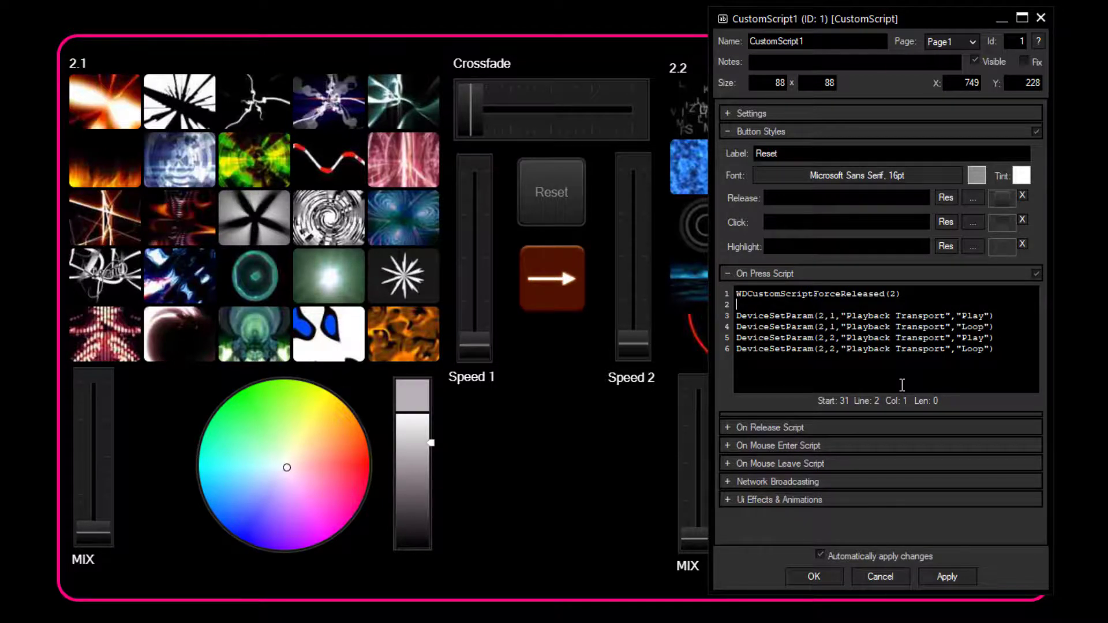
right_click(479, 252)
left_click(502, 263)
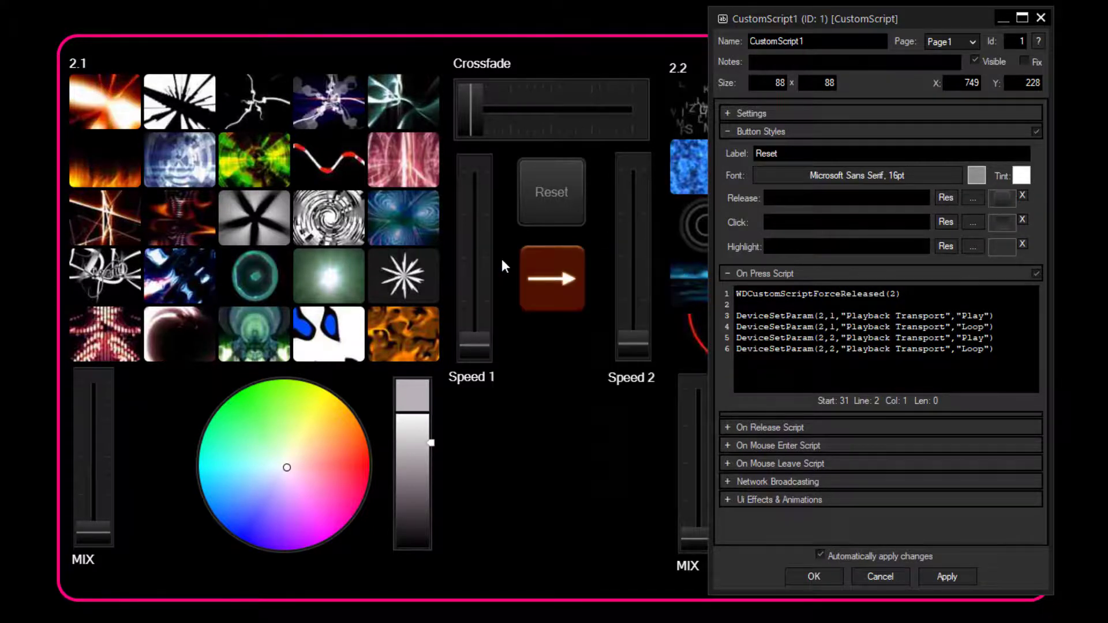
left_click_drag(578, 170, 554, 137)
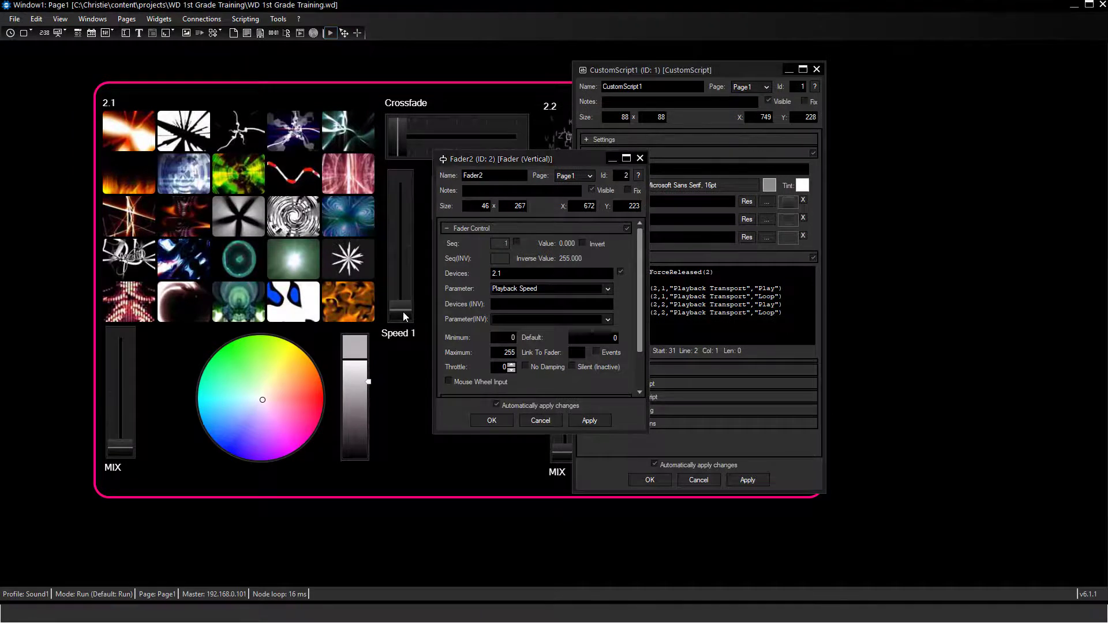
left_click_drag(403, 312, 400, 247)
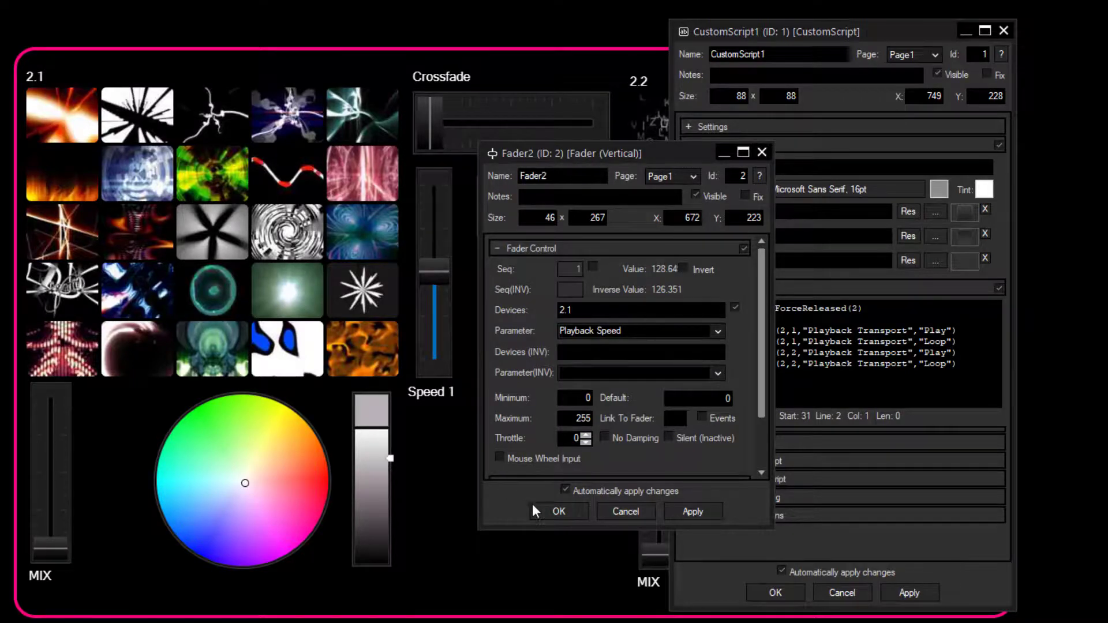
left_click(550, 510)
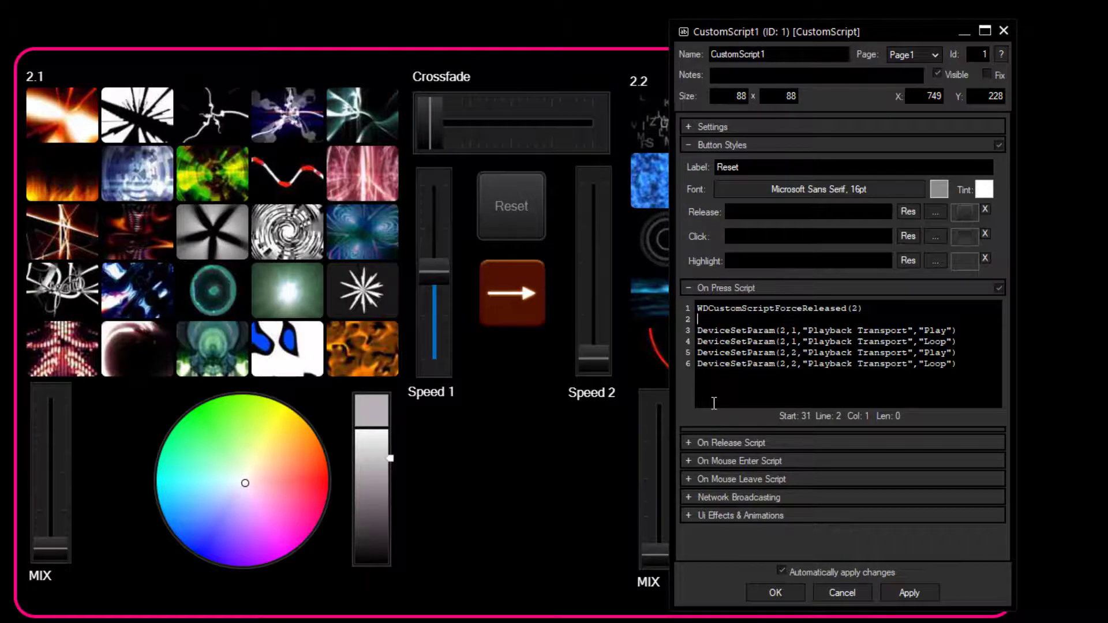
Step: Enter WDFaderValue(2,128) on the second line of the Reset button's On Press script
type("WDFaderValue")
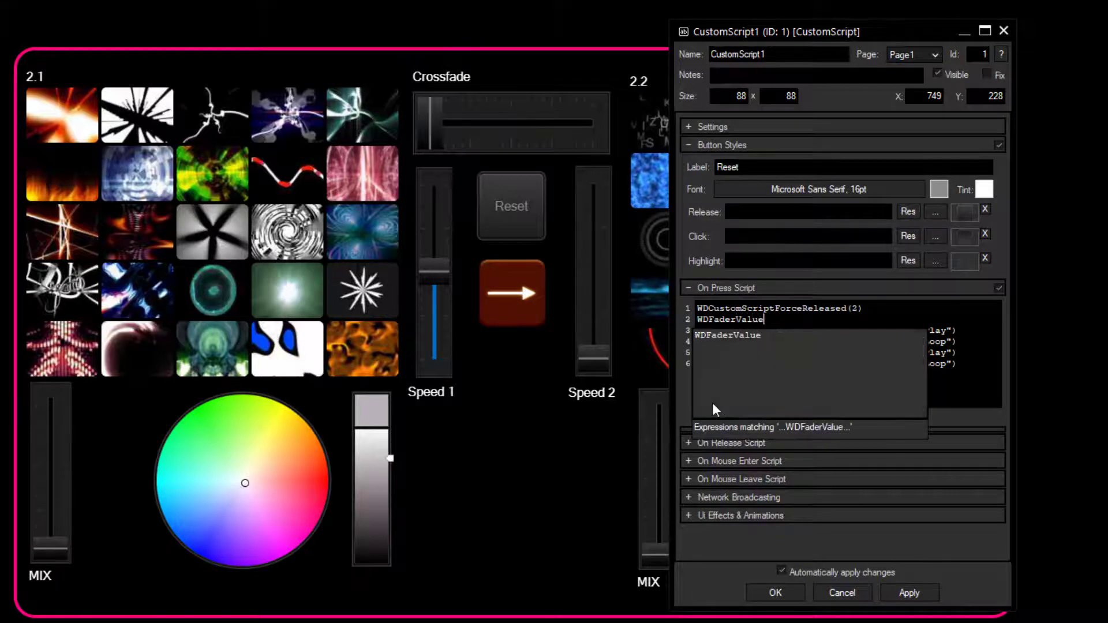
key("Down")
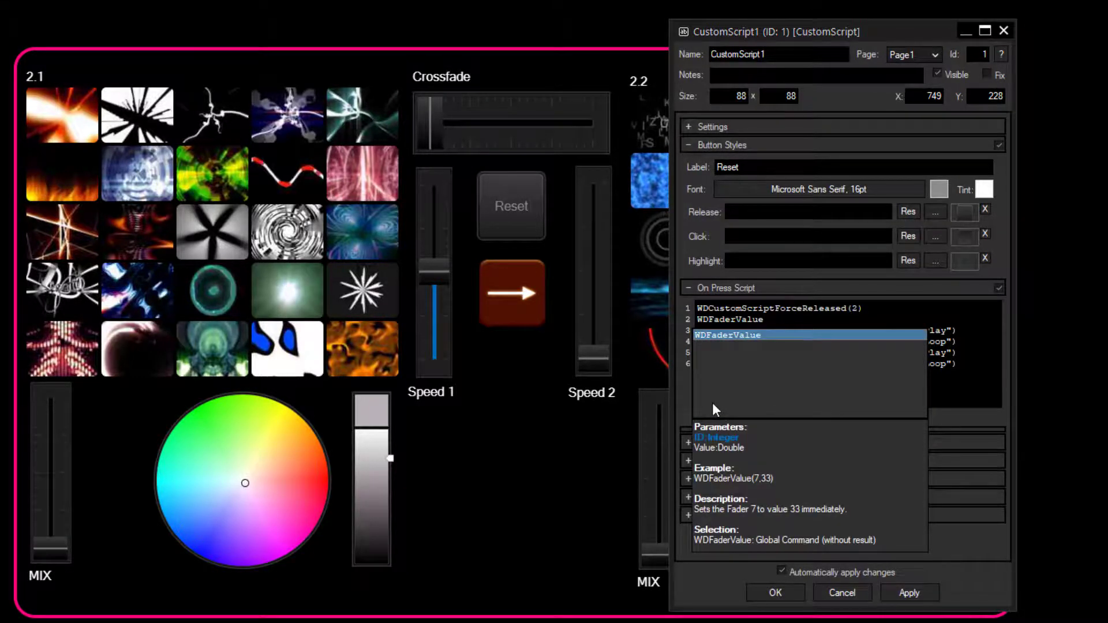
type("(")
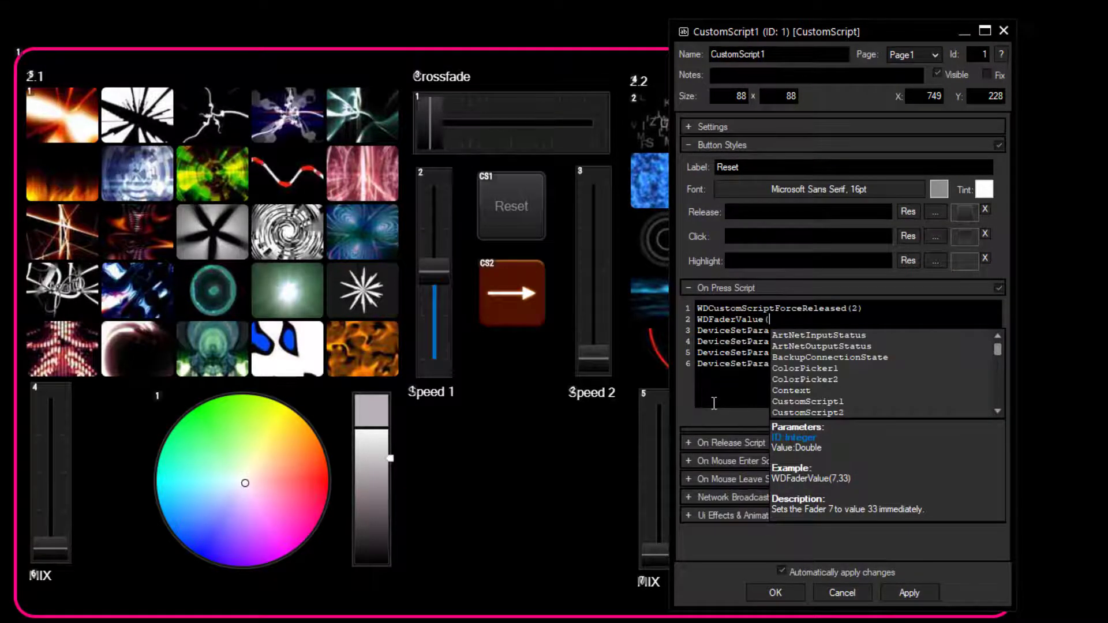
type("2,")
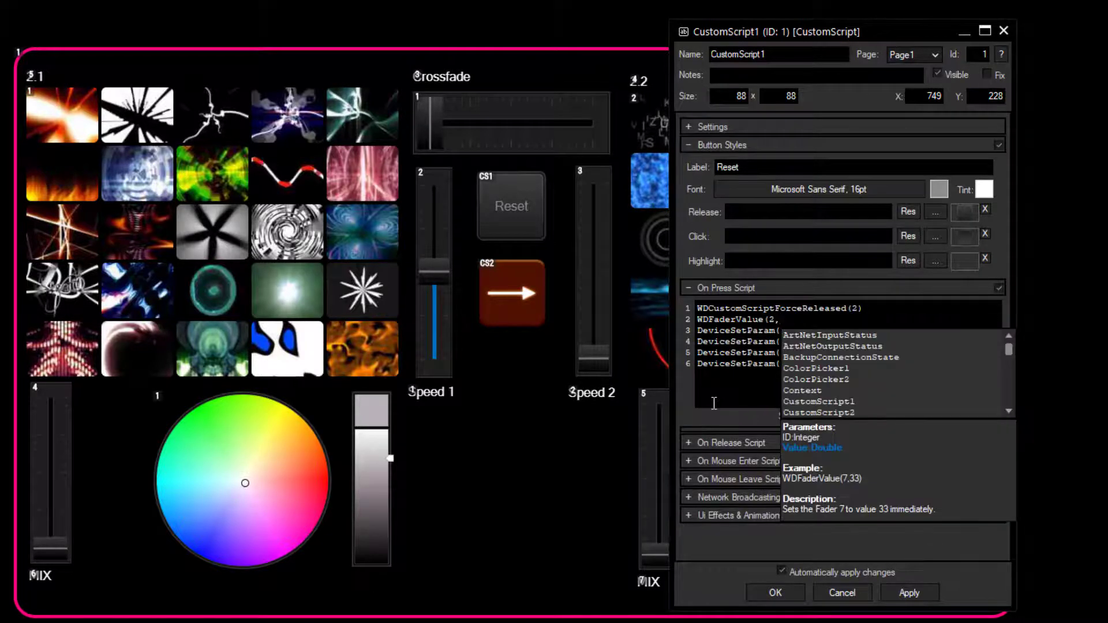
type("128)")
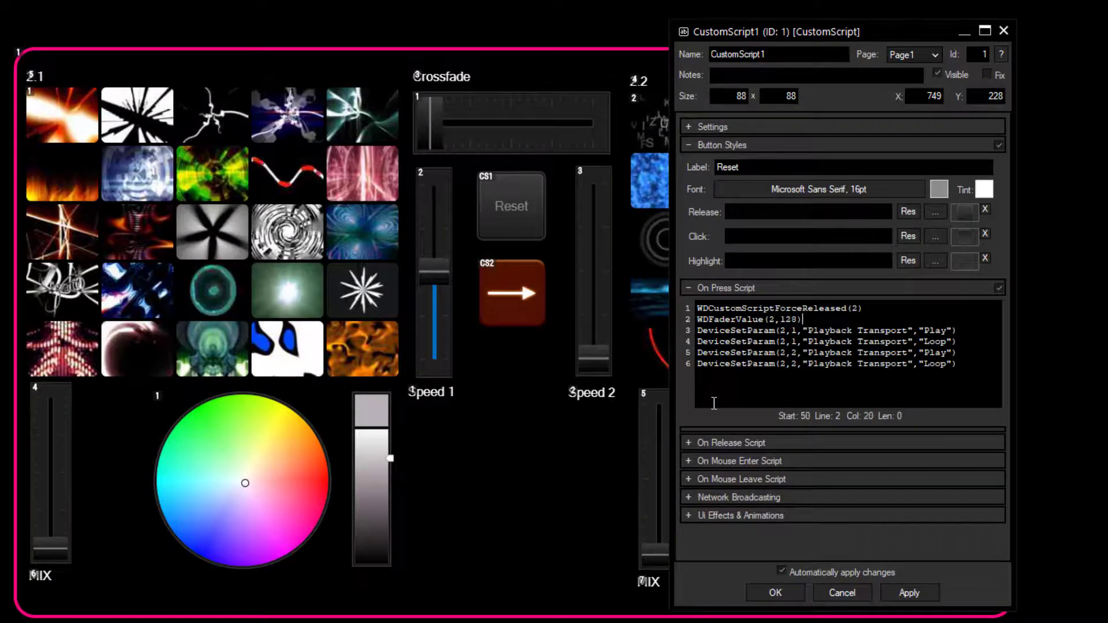
Step: Duplicate the WDFaderValue(2,128) line directly below itself in the Reset button's On Press script
left_click_drag(803, 319, 697, 319)
key("ctrl+c")
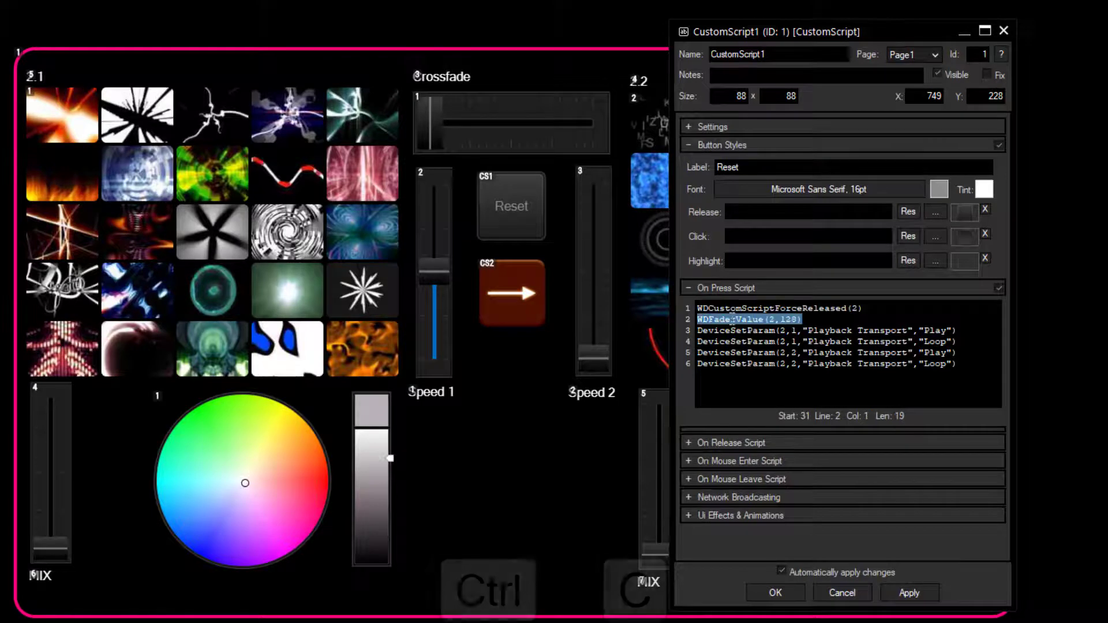
left_click(821, 321)
key("Return")
key("ctrl+v")
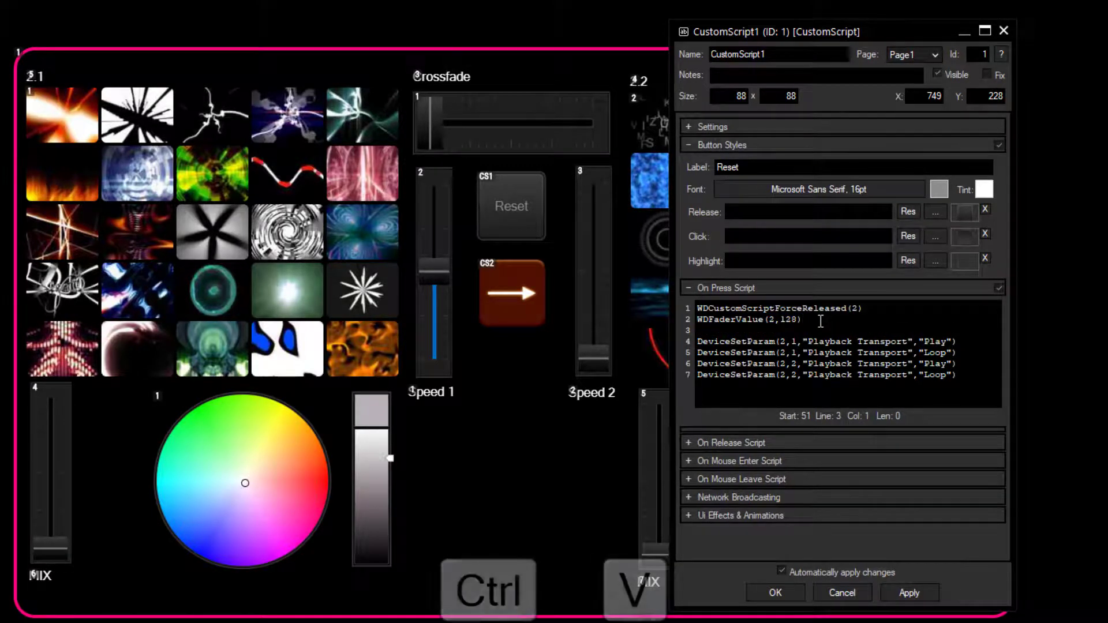
Step: Change the fader ID in the script's third line to 3, giving WDFaderValue(3,128), and apply the changes
key("Left")
key("Left")
key("Left")
key("Left")
key("Left")
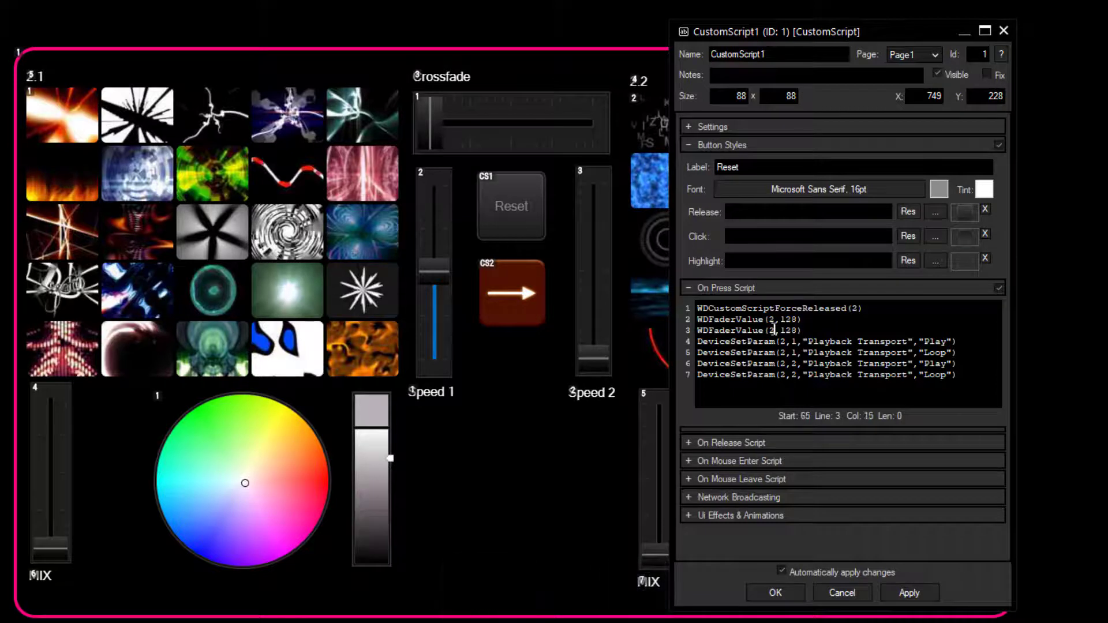
key("BackSpace")
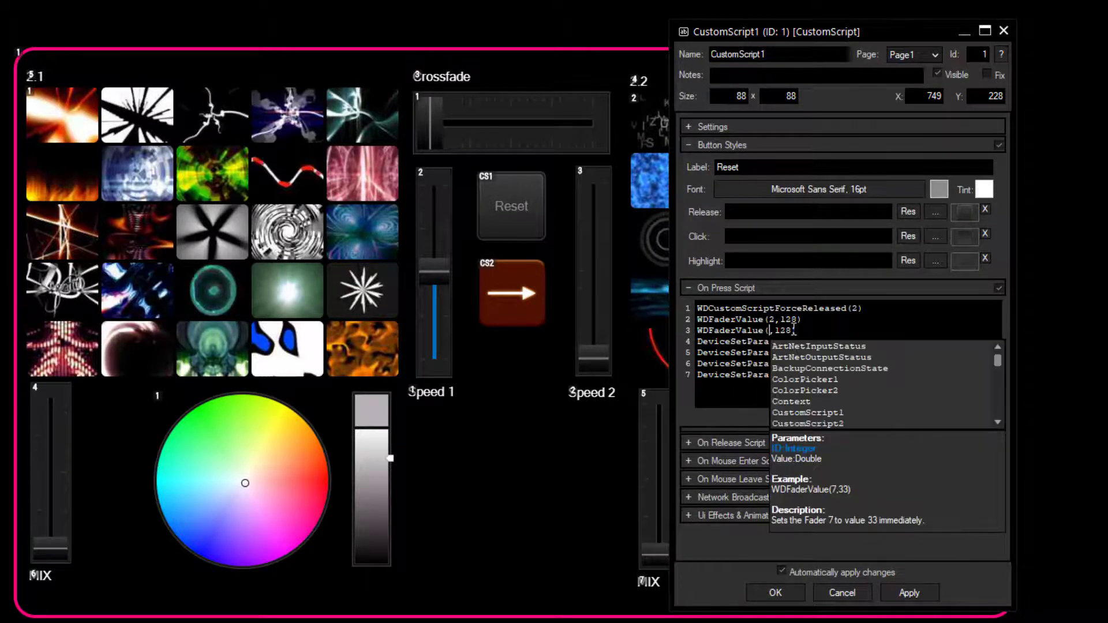
type("3")
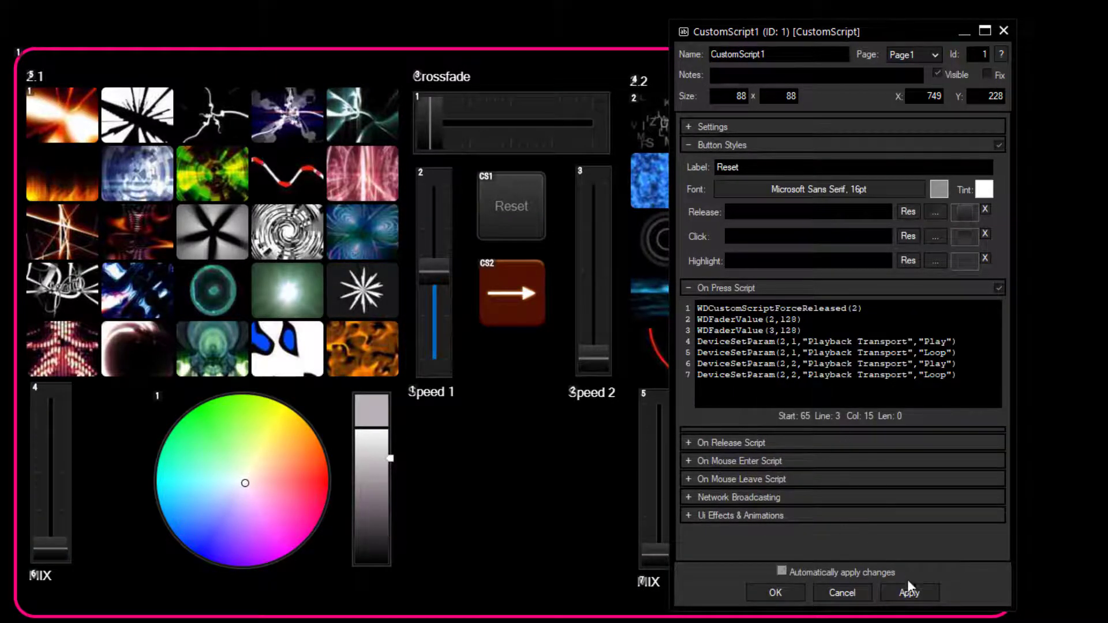
left_click(912, 593)
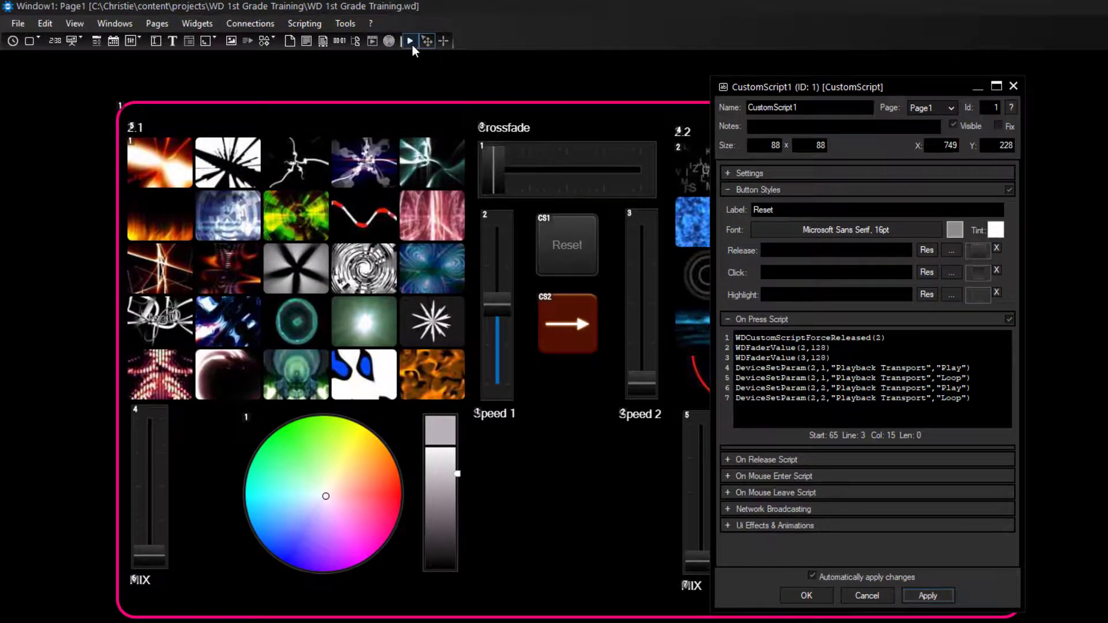
Step: Test in Run mode by raising the Speed 1 fader and resetting it with the Reset button
left_click(411, 44)
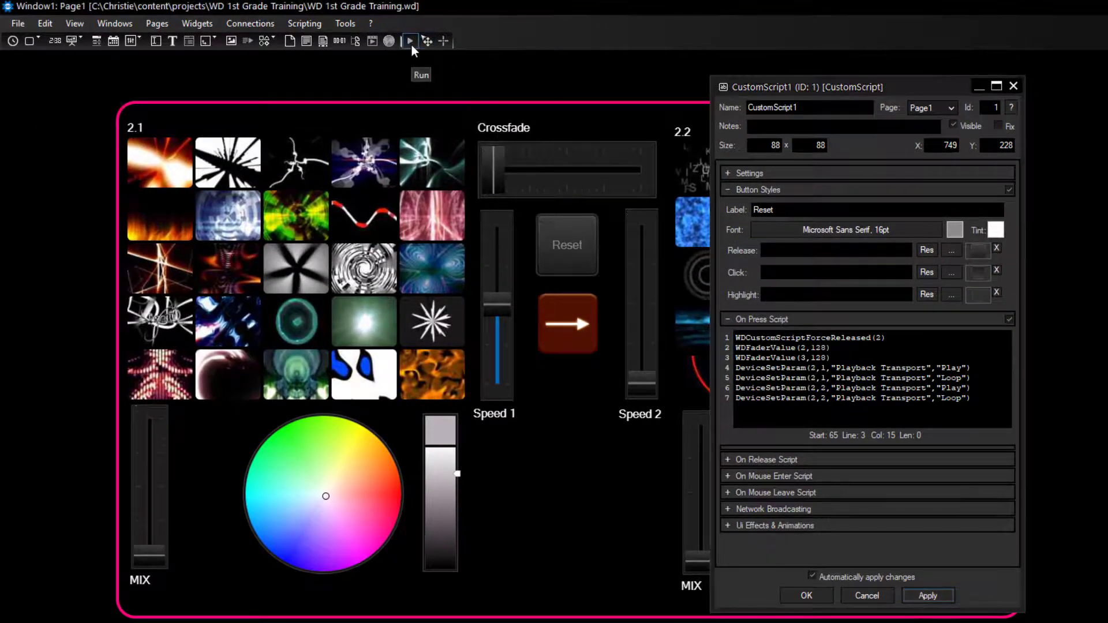
left_click_drag(501, 300, 501, 257)
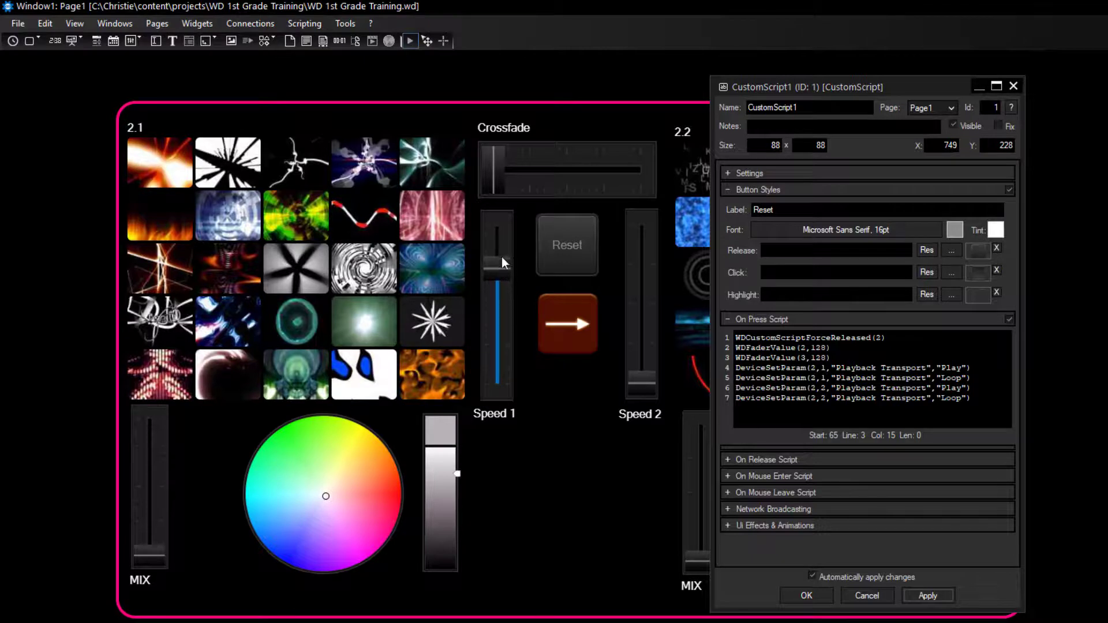
left_click(554, 245)
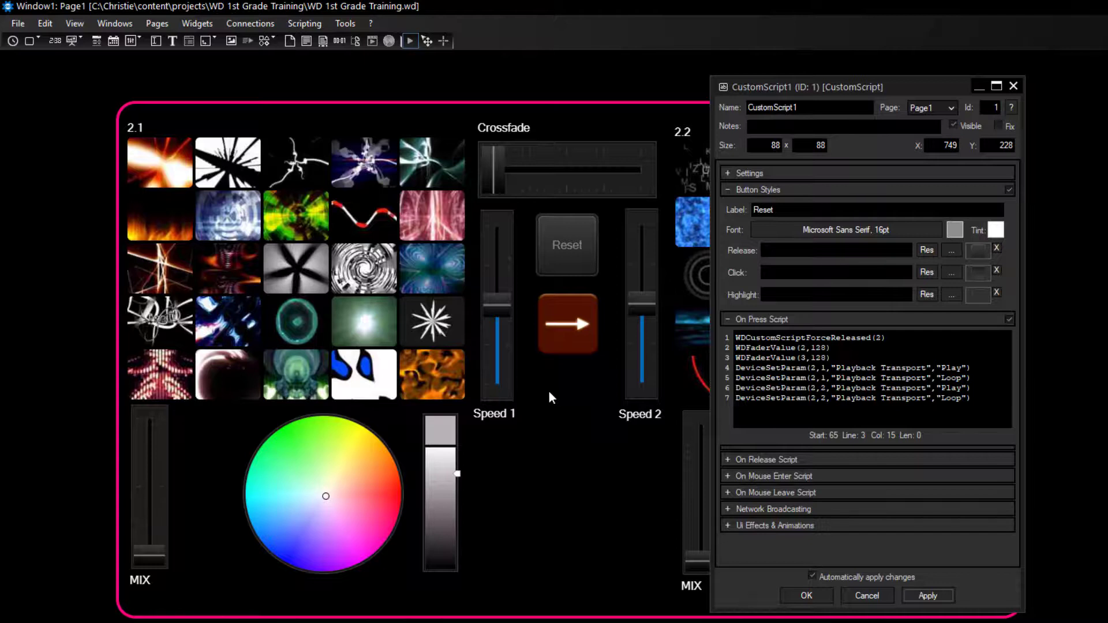
Step: Copy the WDFaderValue(3,128) line onto a new fourth line of the Reset script
left_click_drag(832, 358, 737, 355)
key("ctrl+c")
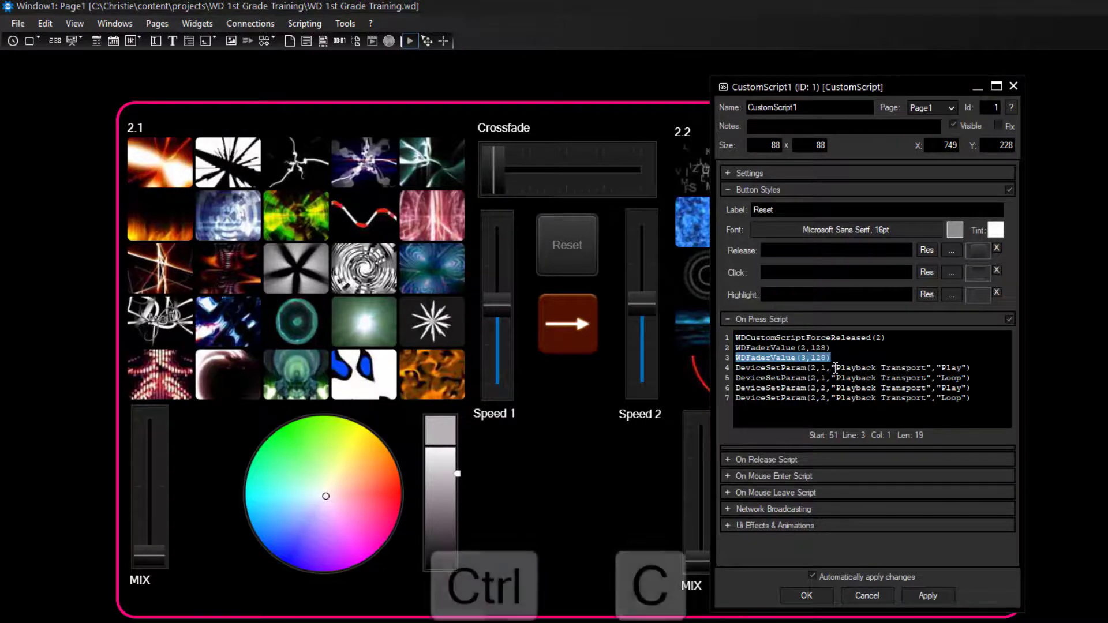
left_click(850, 356)
key("Return")
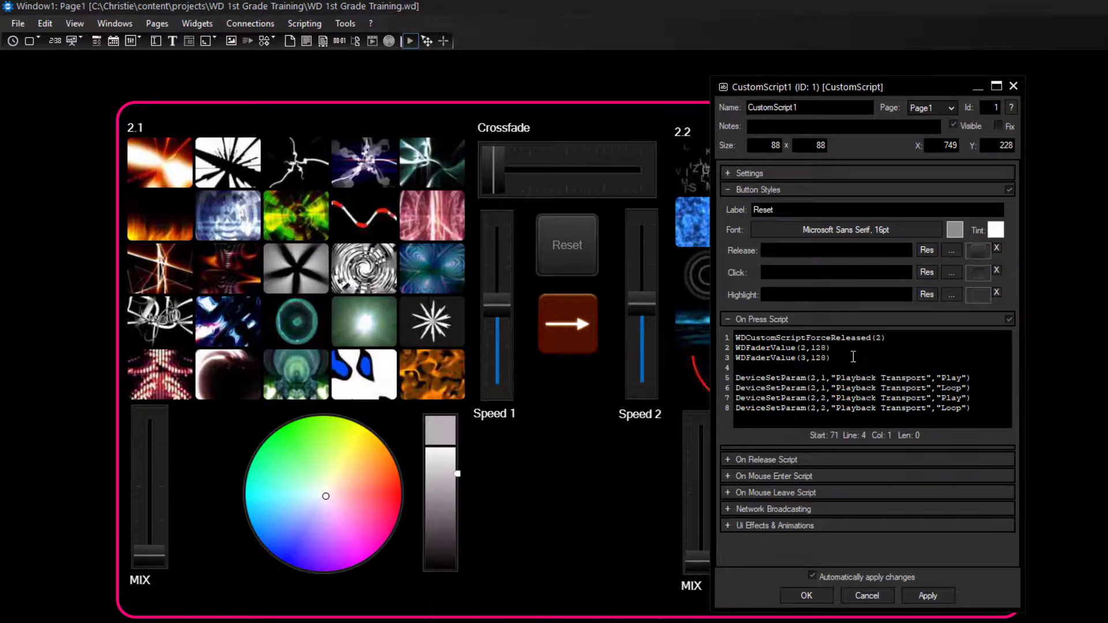
key("ctrl+v")
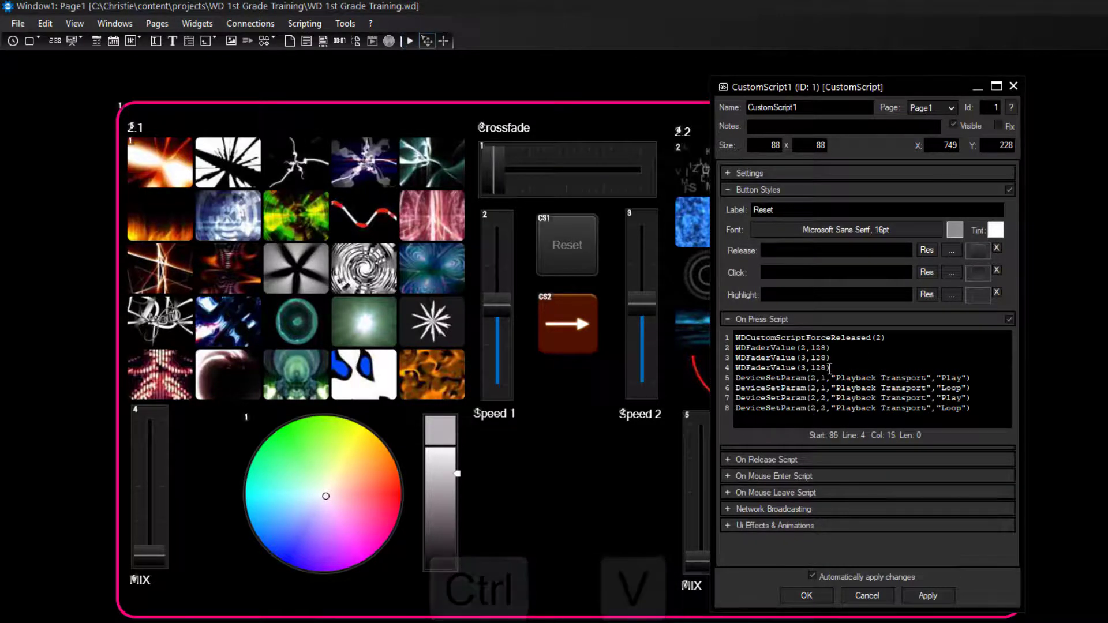
Step: Change the script's fourth line to WDFaderValue(4,0) so Reset sets the first MIX fader to 0
key("Left")
key("Left")
key("Left")
key("Left")
key("Left")
key("BackSpace")
type("4")
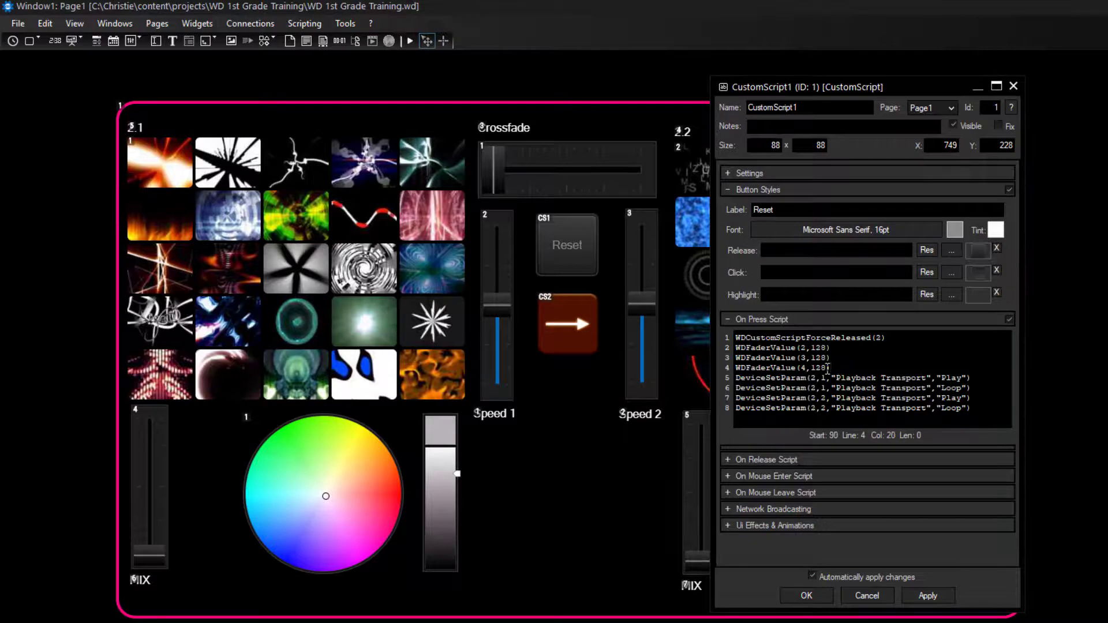
double_click(820, 368)
type("0")
Step: Duplicate the fourth script line as line five and change its fader ID to 5, giving WDFaderValue(5,0)
left_click_drag(821, 369, 737, 368)
key("ctrl+c")
left_click(826, 369)
key("Return")
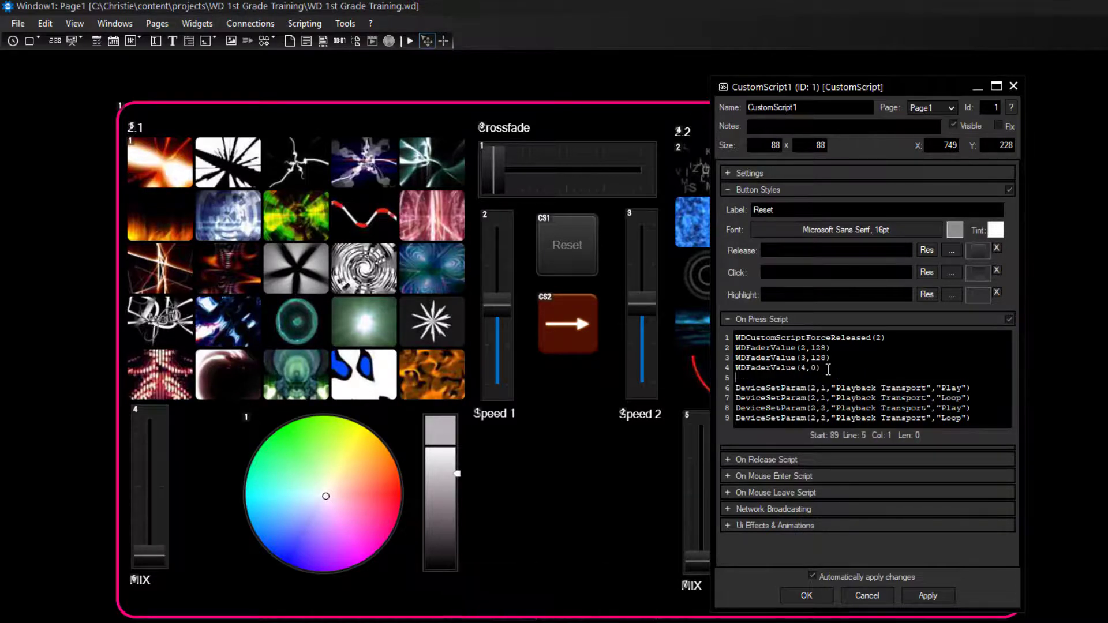
key("ctrl+v")
left_click(808, 378)
key("BackSpace")
type("5")
left_click(826, 379)
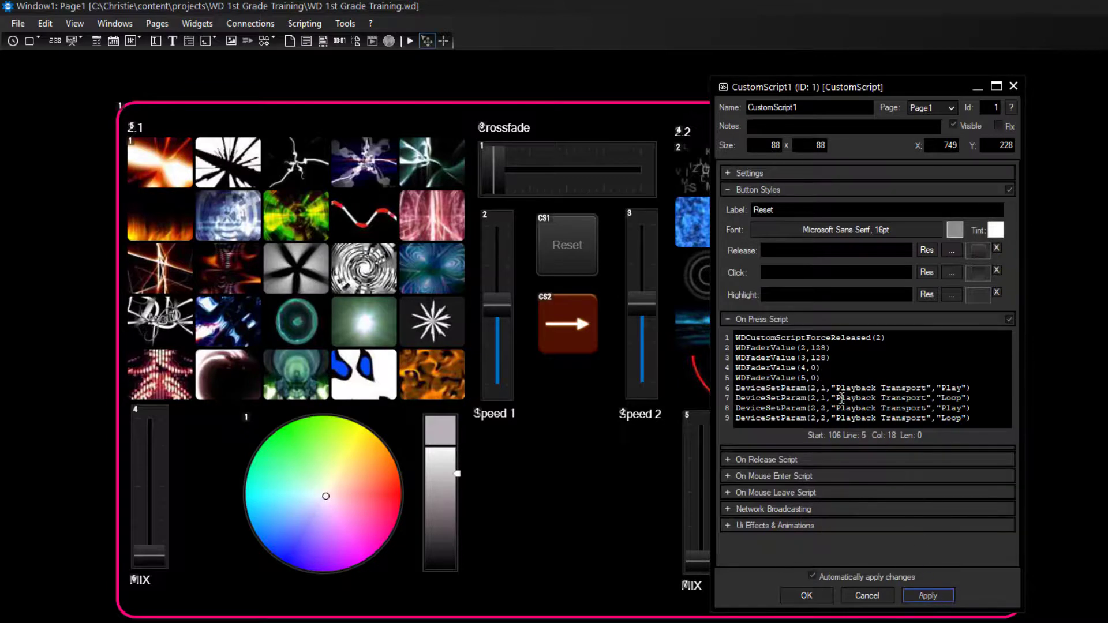
Step: Add WDColorPickerSetRGB(1,128,128,128) as the sixth line of the Reset script and apply the changes
left_click(836, 378)
key("Return")
type("W")
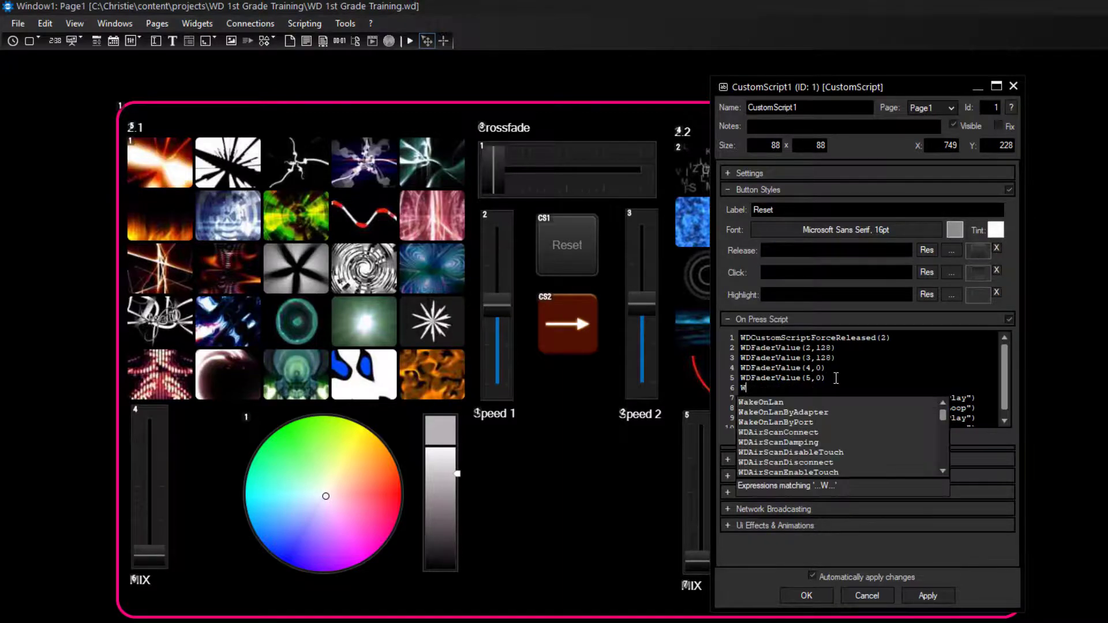
type("DColorP")
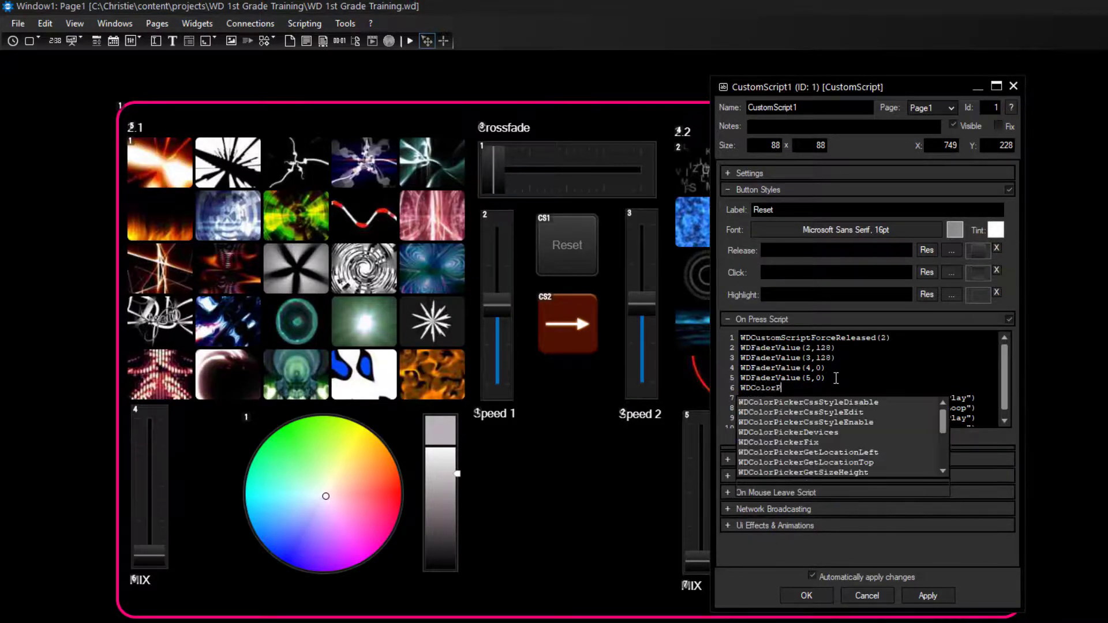
type("ickerS")
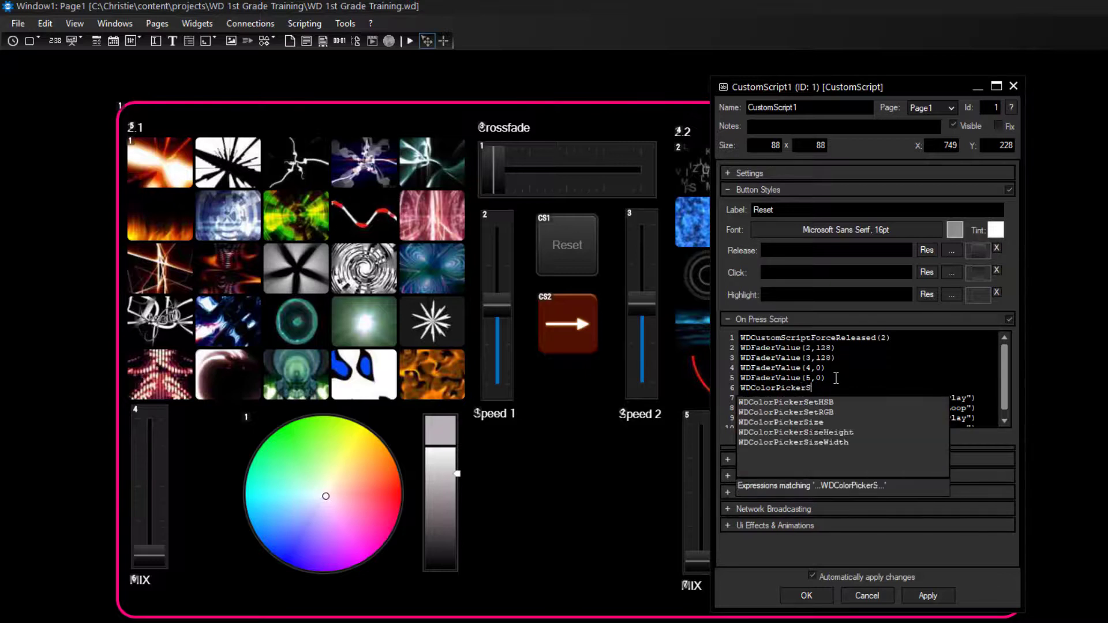
type("etRGB")
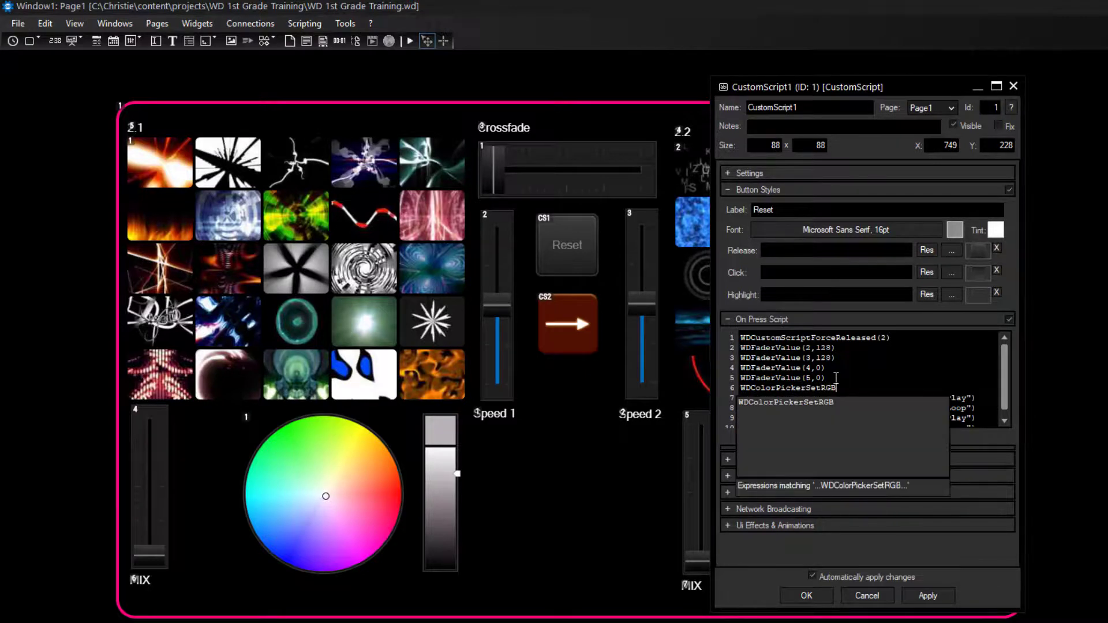
key("Down")
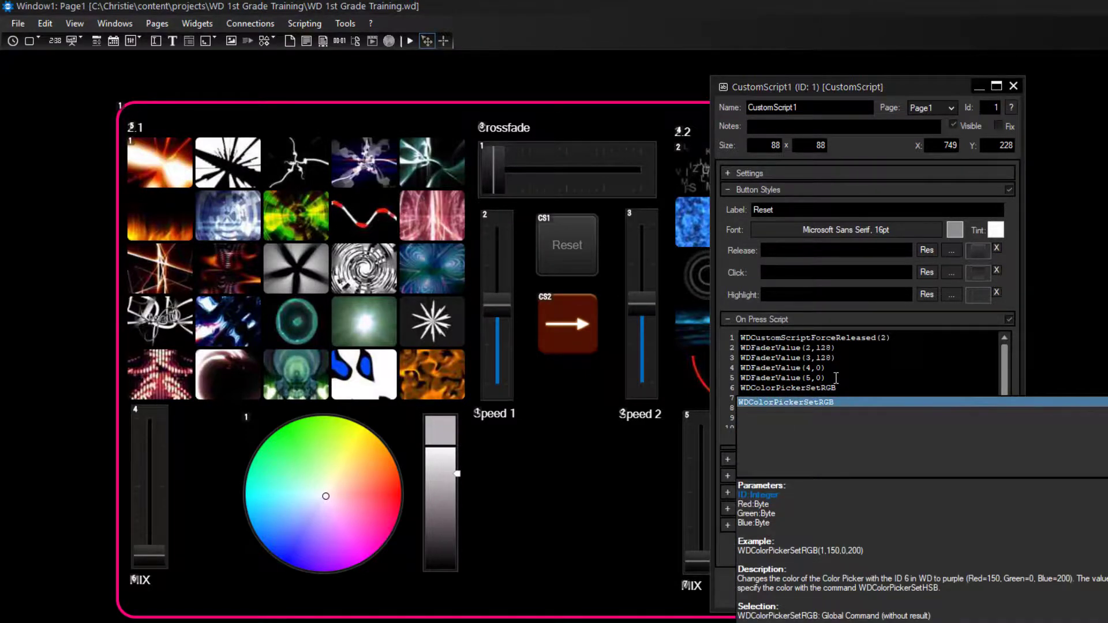
type("(")
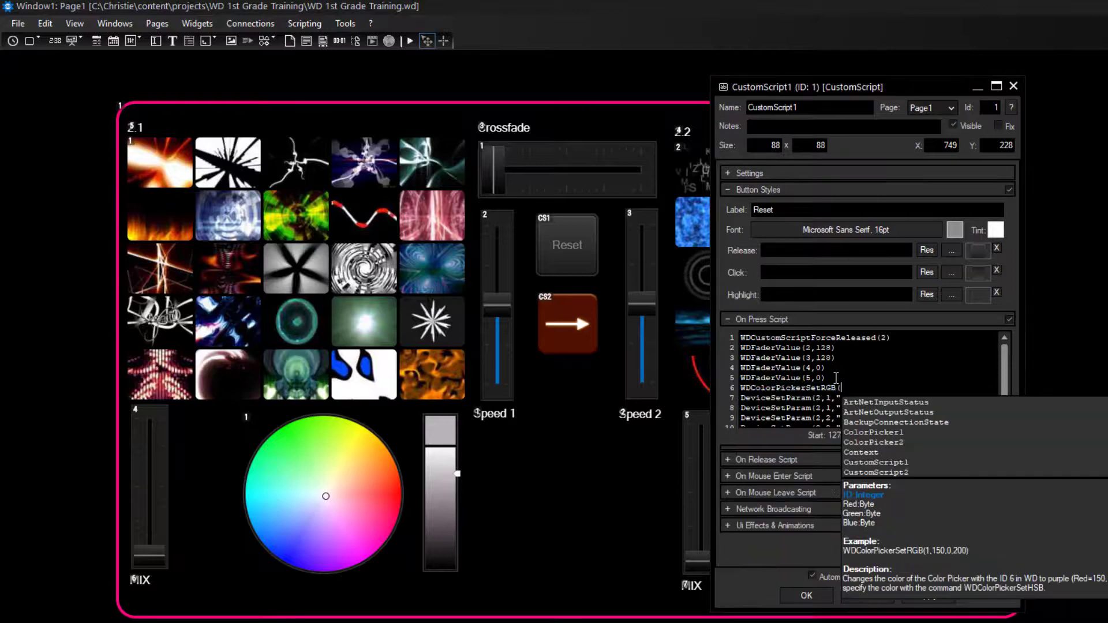
type("1,")
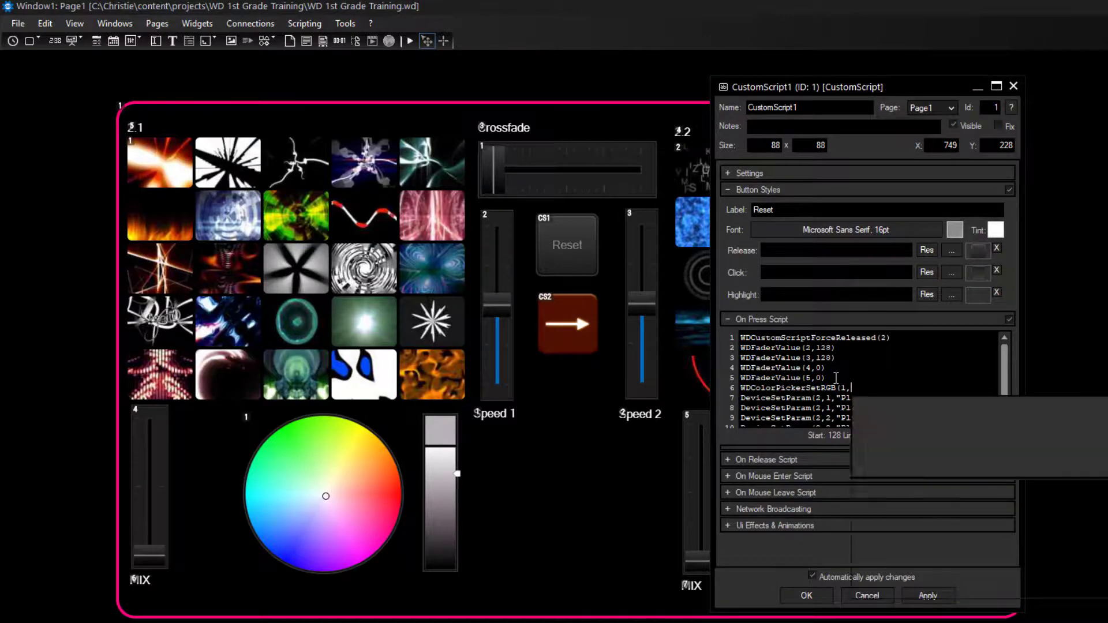
type("128,1")
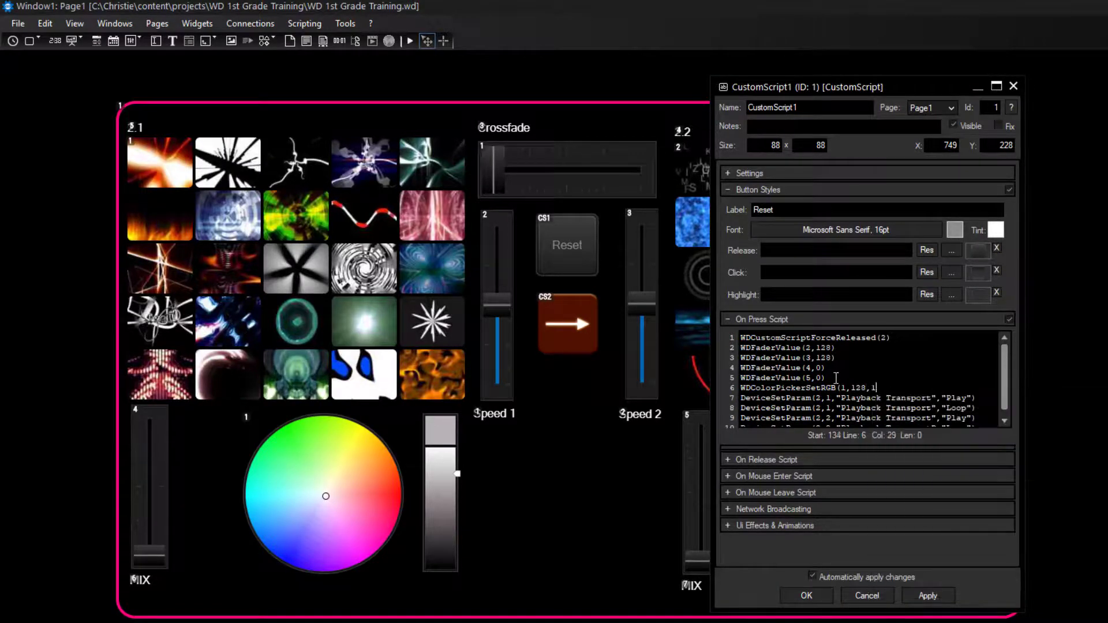
type("28,128)")
left_click(928, 595)
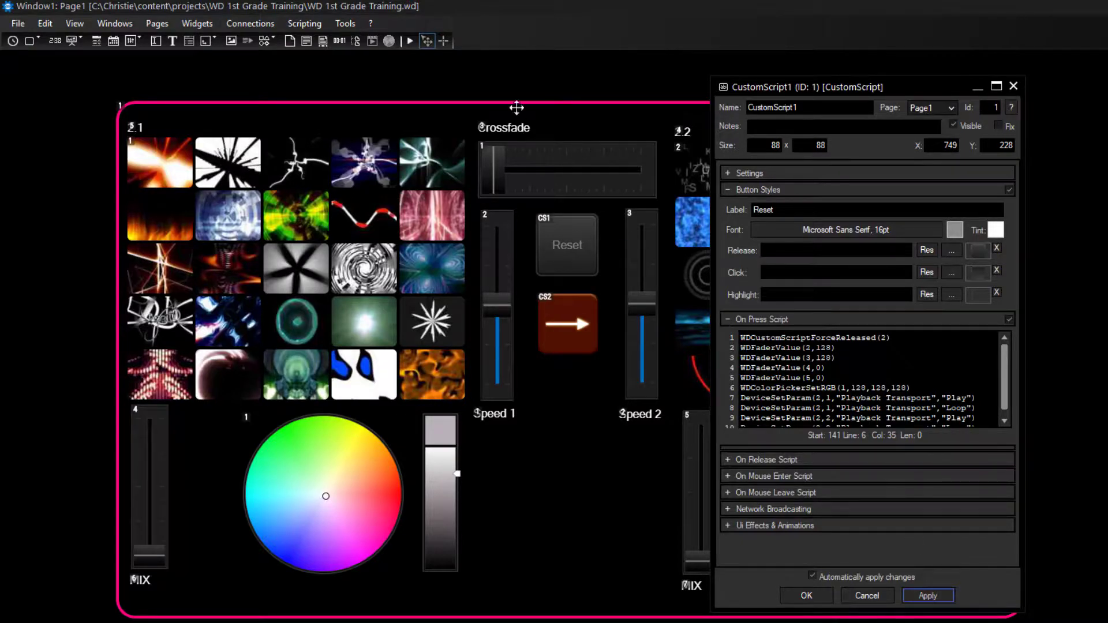
Step: Test in Run mode by setting color picker 1 to green and to red, resetting it after each color
left_click(410, 41)
mouse_move(335, 494)
left_mouse_down()
mouse_move(311, 433)
mouse_move(297, 436)
left_mouse_up()
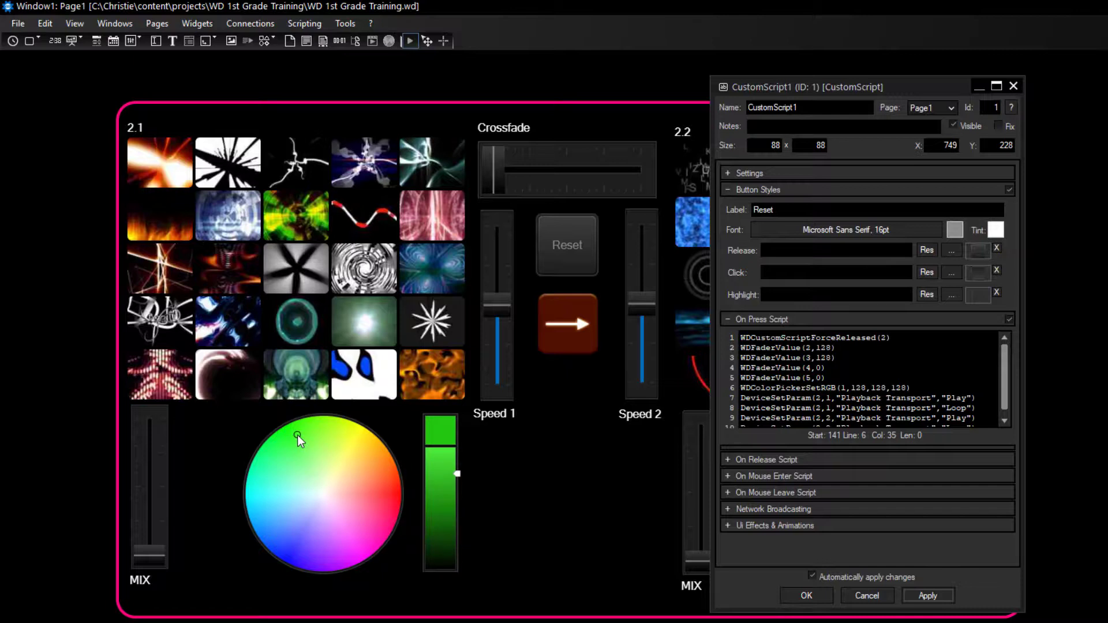
left_click(560, 245)
mouse_move(325, 507)
left_mouse_down()
mouse_move(352, 489)
mouse_move(389, 506)
left_mouse_up()
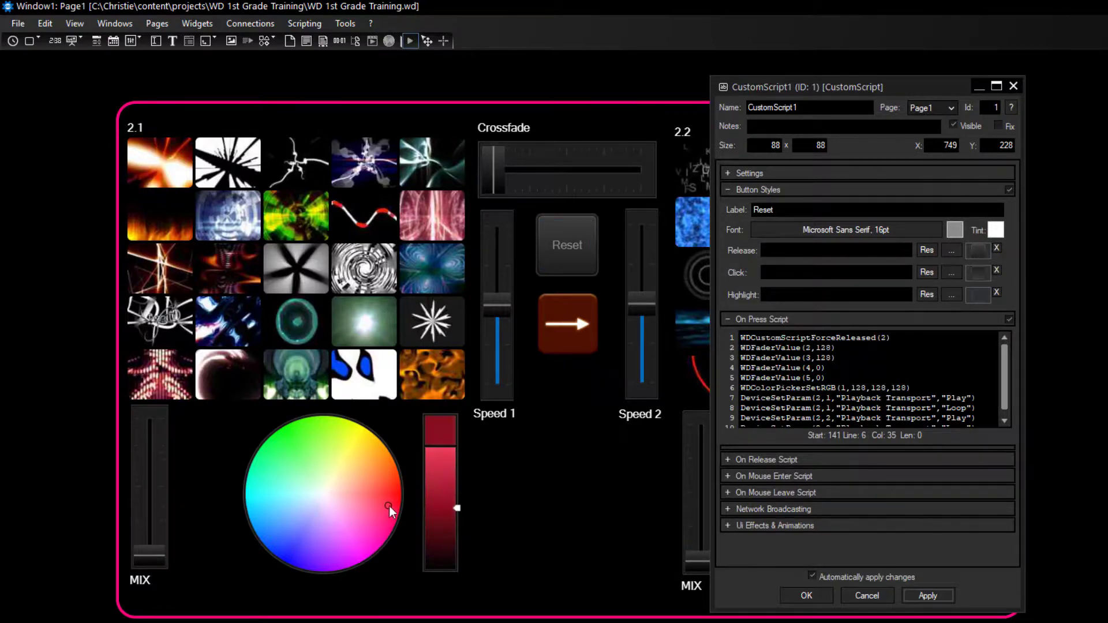
left_click(566, 261)
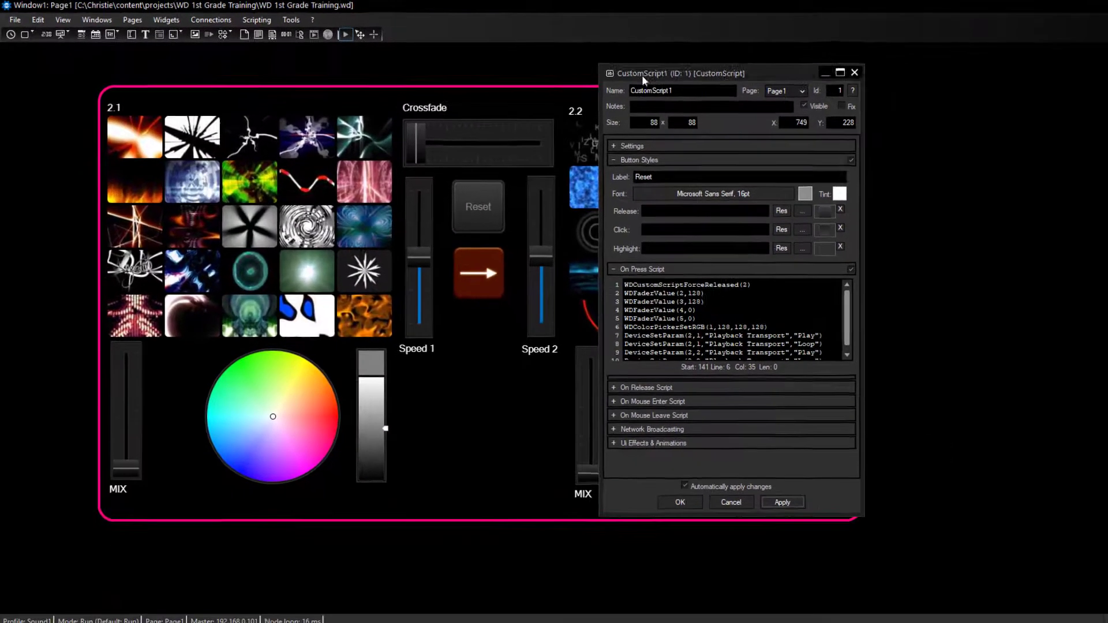
Step: In edit mode, duplicate the WDColorPickerSetRGB line as line seven with picker ID 2, and confirm the script's properties
left_click_drag(777, 91, 1083, 116)
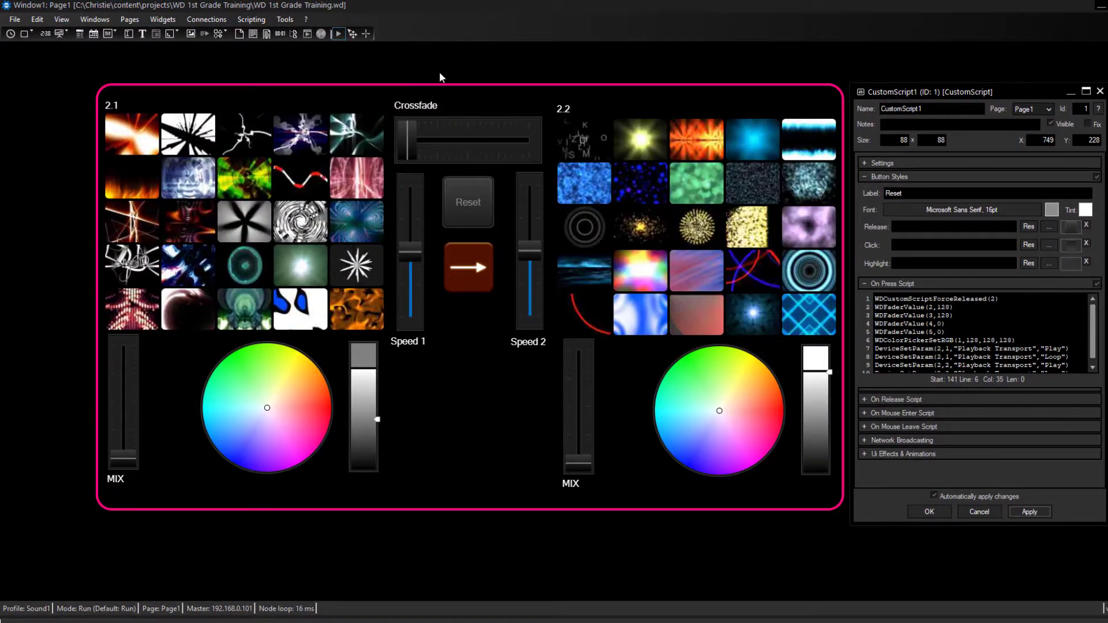
left_click(353, 33)
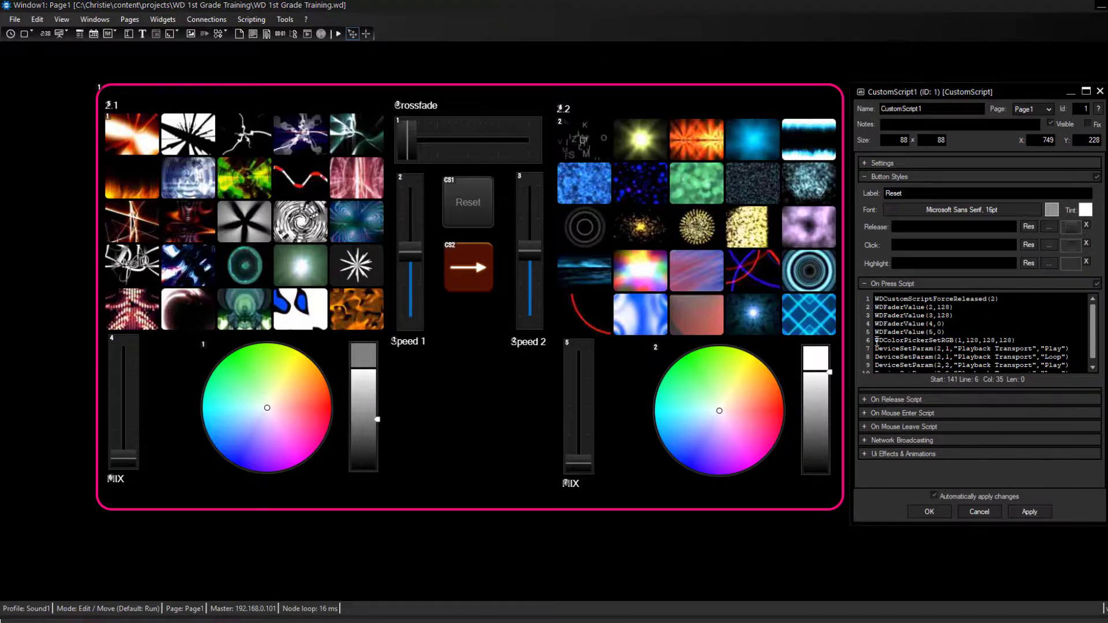
triple_click(1001, 339)
key("ctrl+c")
left_click(1020, 341)
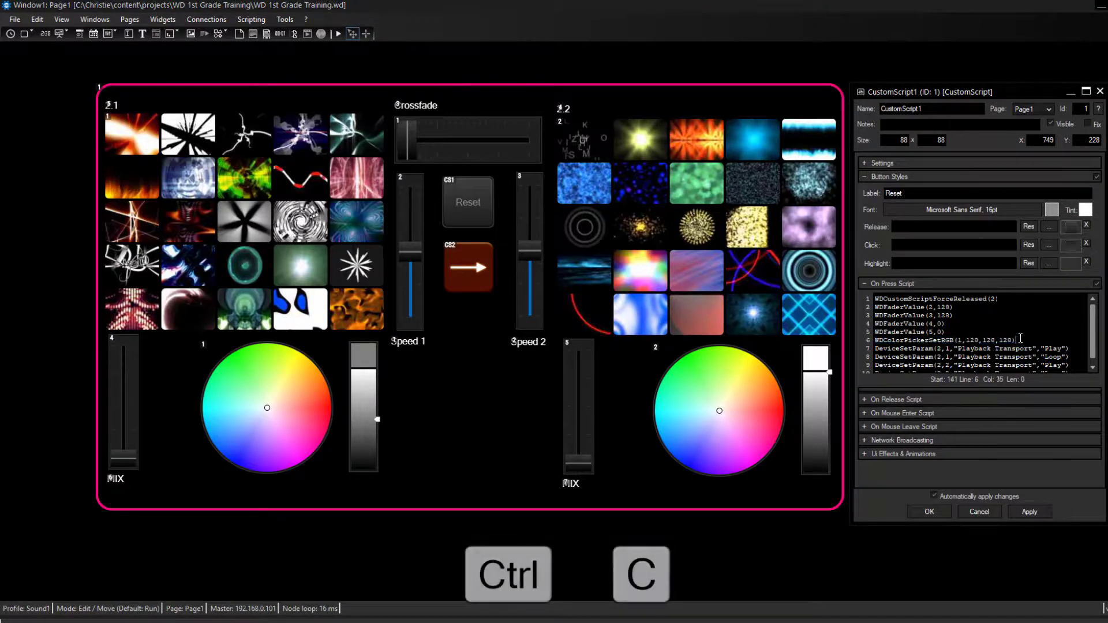
key("Return")
key("ctrl+v")
left_click(962, 349)
key("BackSpace")
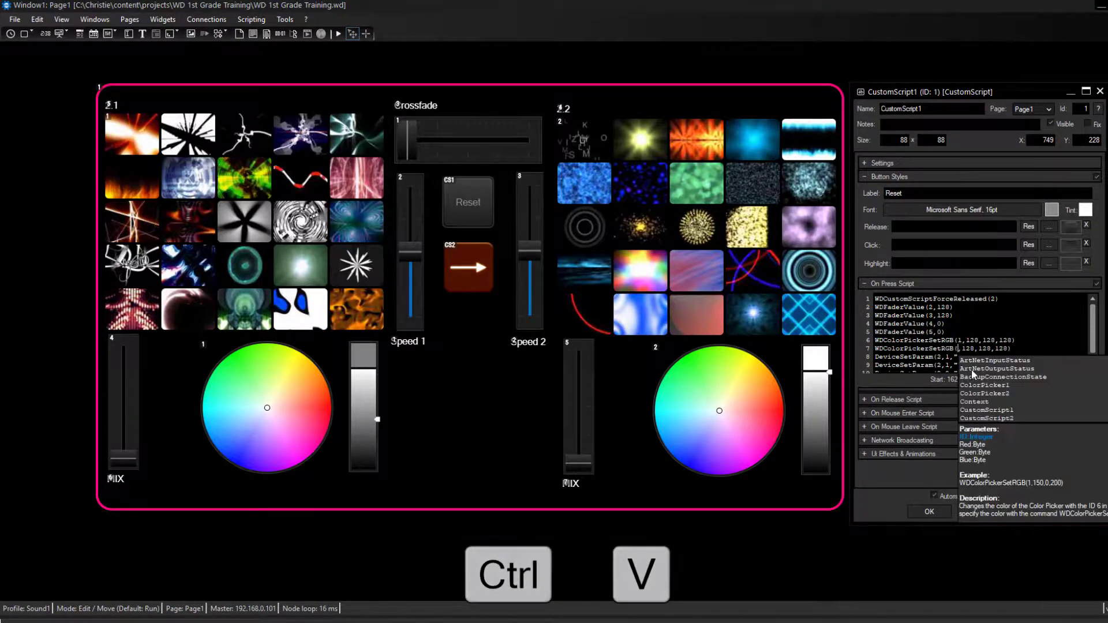
type("2")
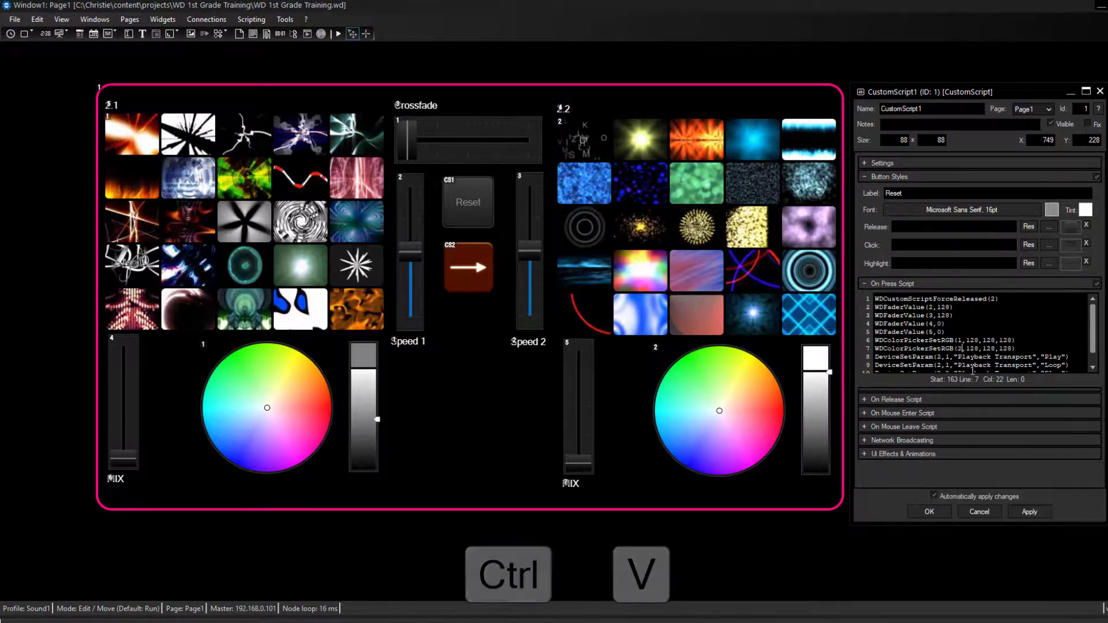
left_click(938, 512)
Step: Test in Run mode by changing both color pickers, the MIX and Speed faders and the crossfade, and resetting everything with the Reset button
left_click(339, 33)
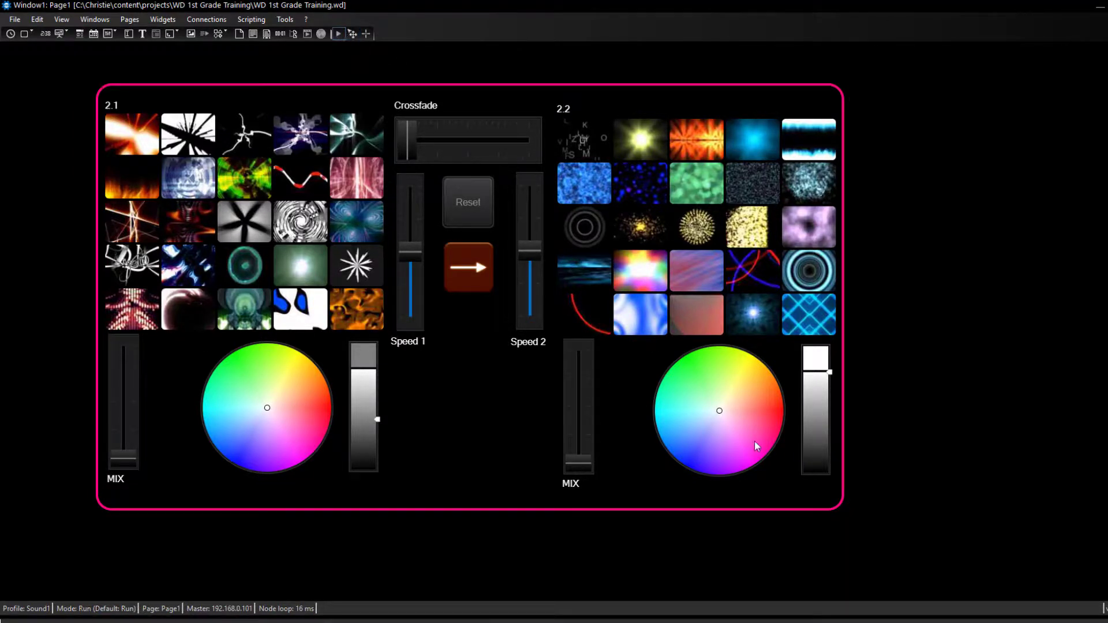
left_click_drag(764, 404, 753, 394)
left_click_drag(306, 387, 262, 356)
left_click_drag(578, 462, 578, 361)
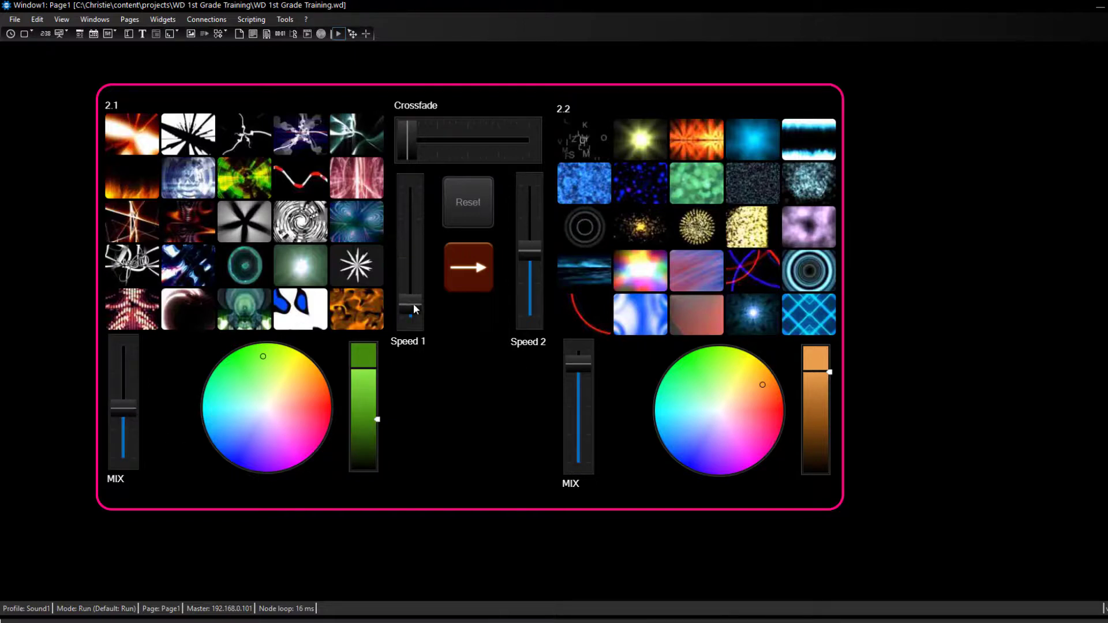
left_click_drag(527, 250, 529, 197)
left_click(469, 267)
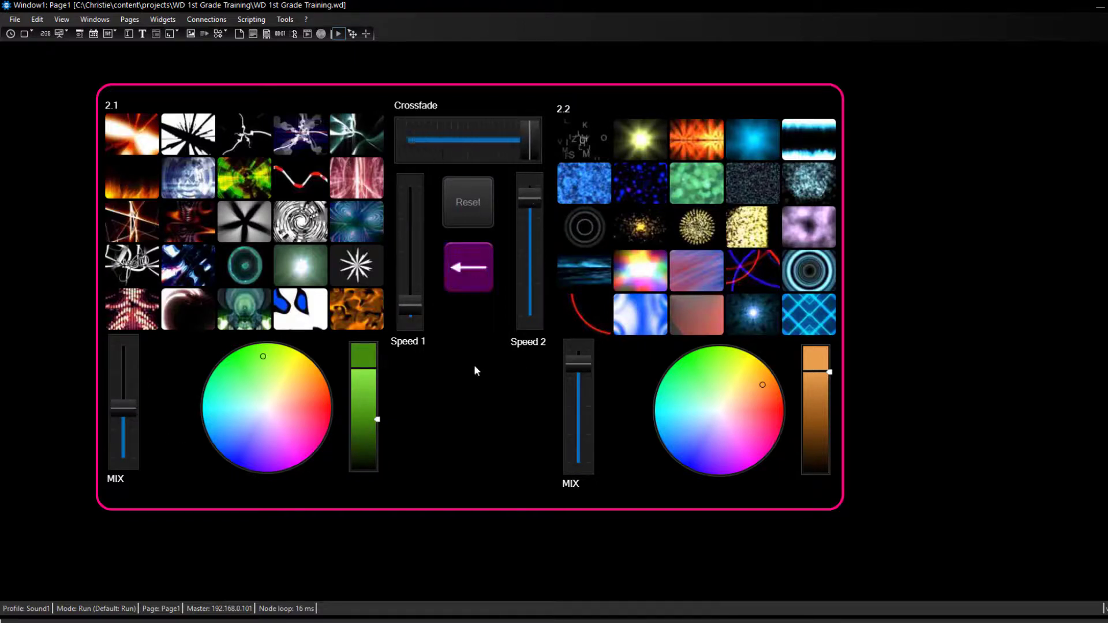
left_click(466, 211)
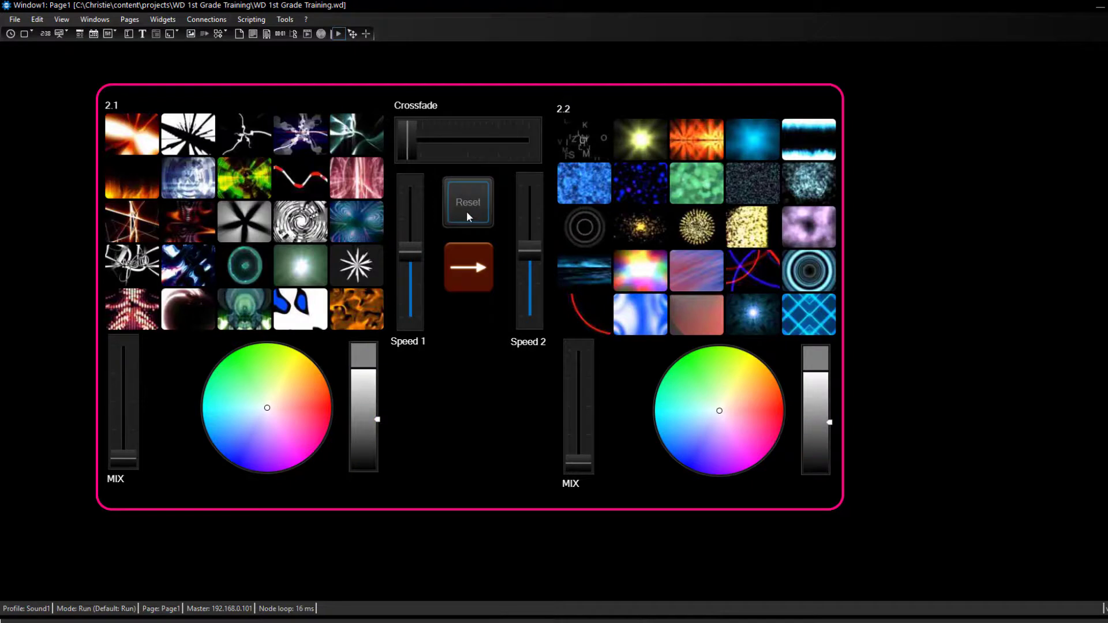